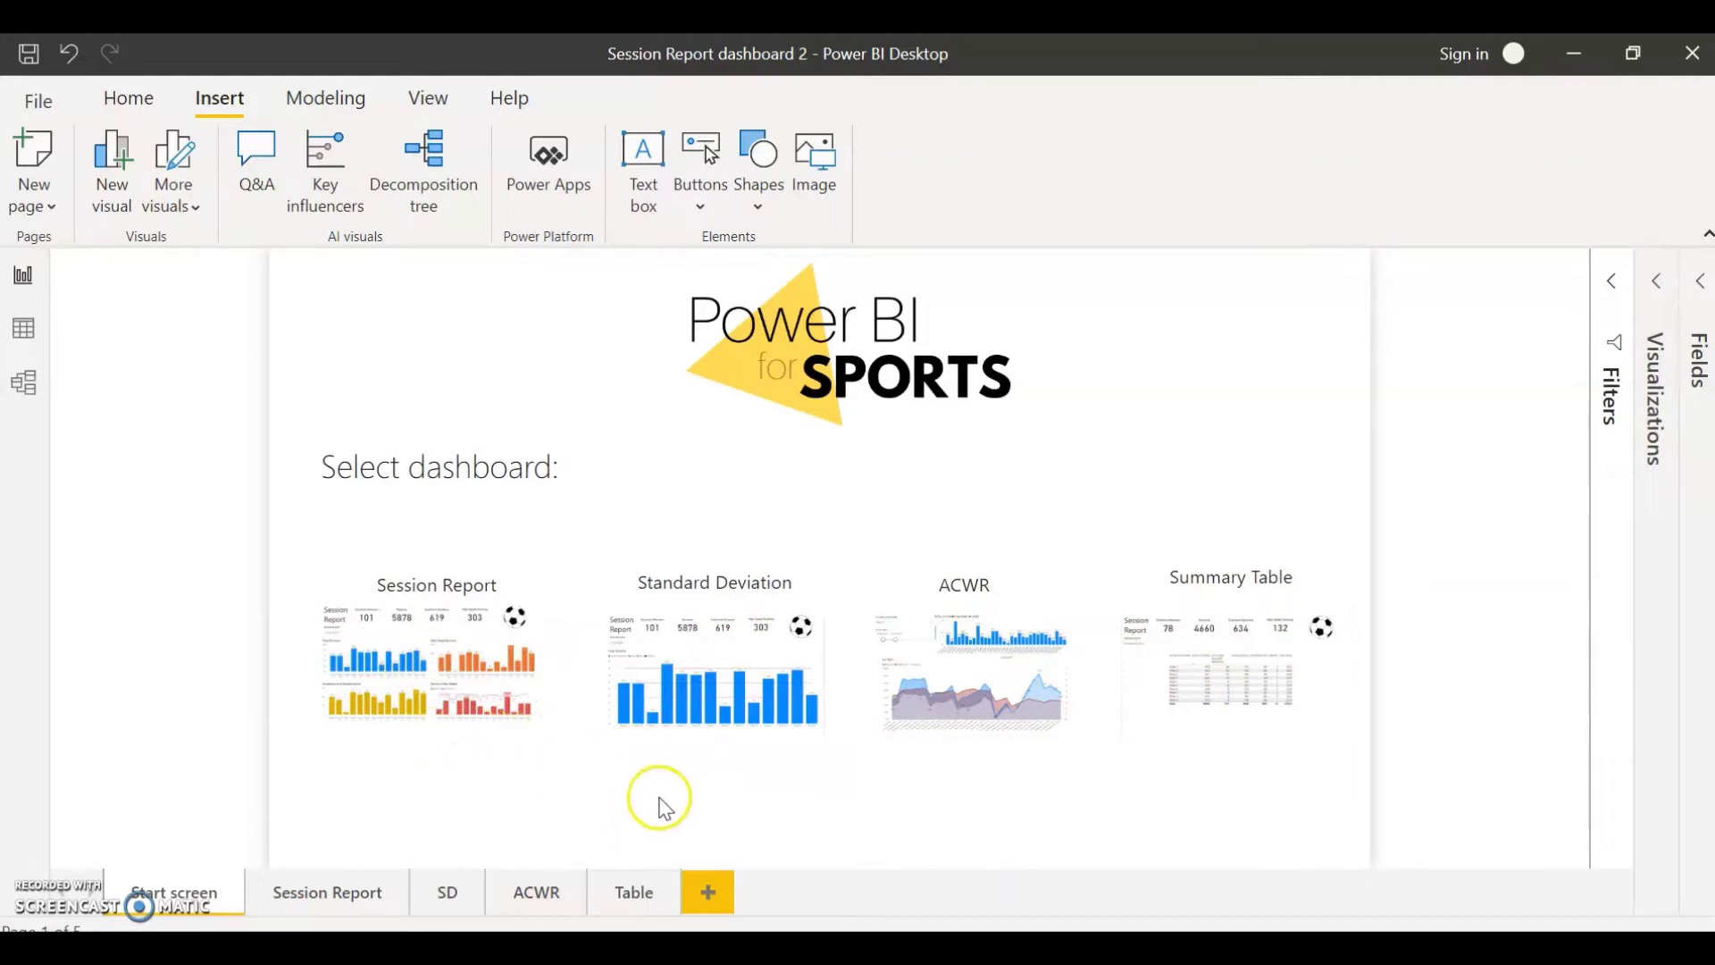
- Follow the SD thumbnail to its report page, then use its back arrow to return to the Start screen
{"action": "left_click", "coordinate": [686, 690]}
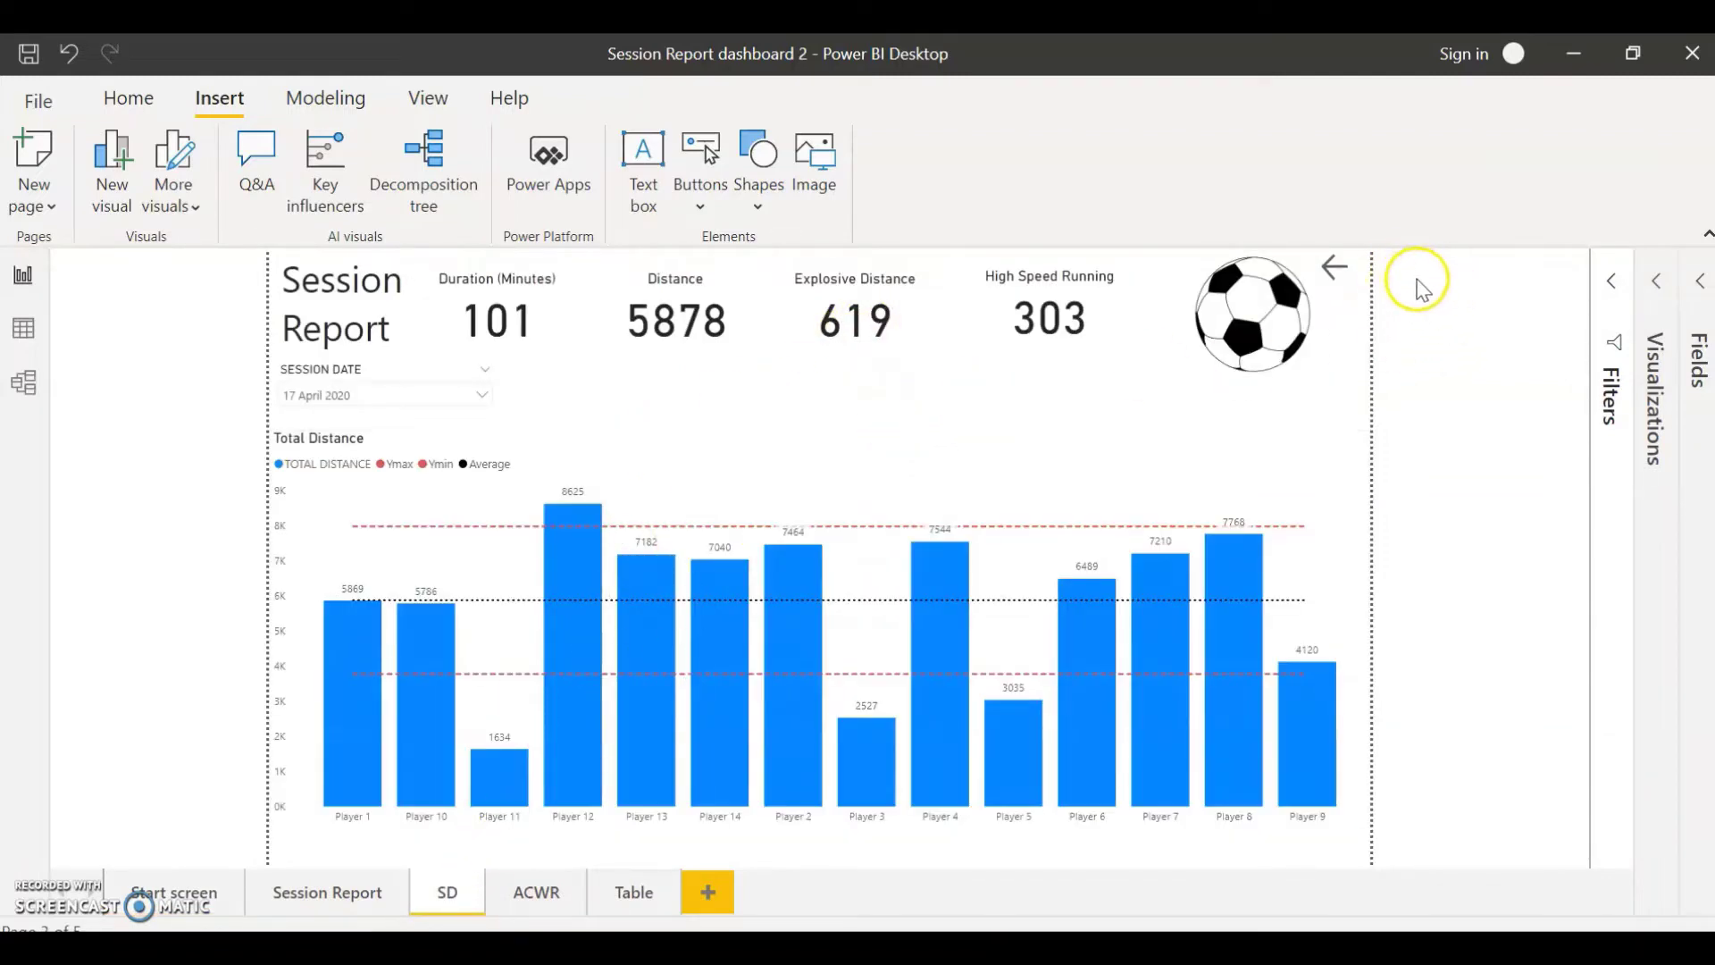
{"action": "left_click", "coordinate": [1338, 271], "text": "ctrl"}
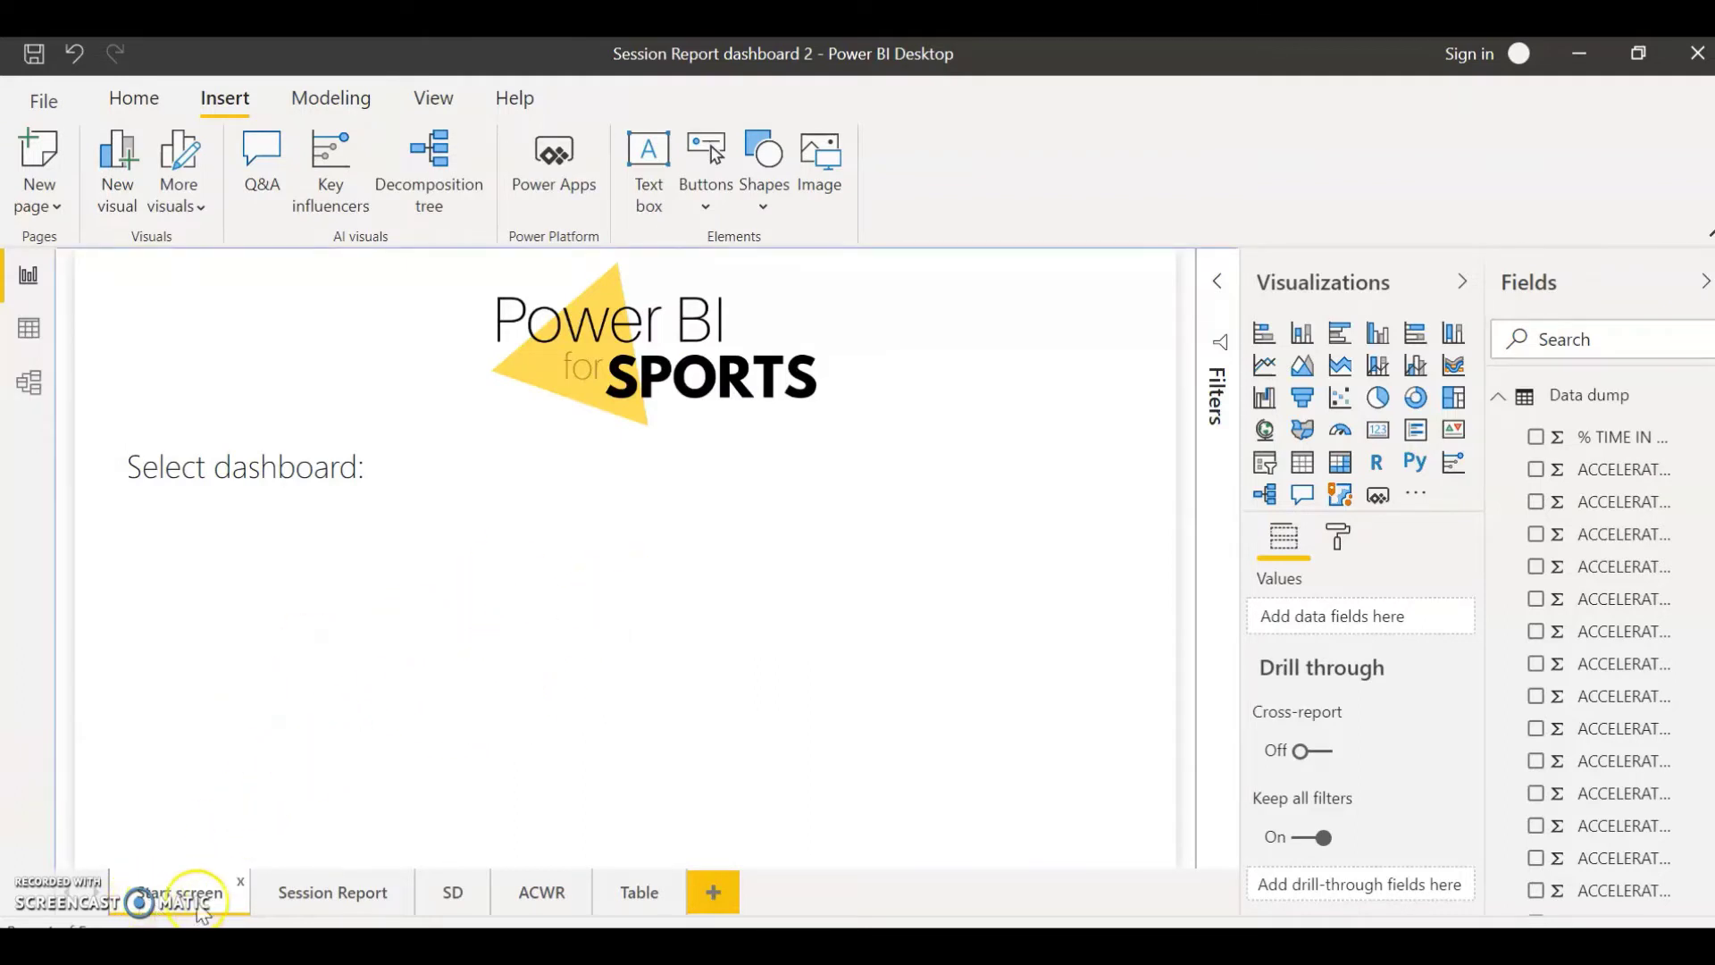
{"action": "left_click", "coordinate": [741, 349]}
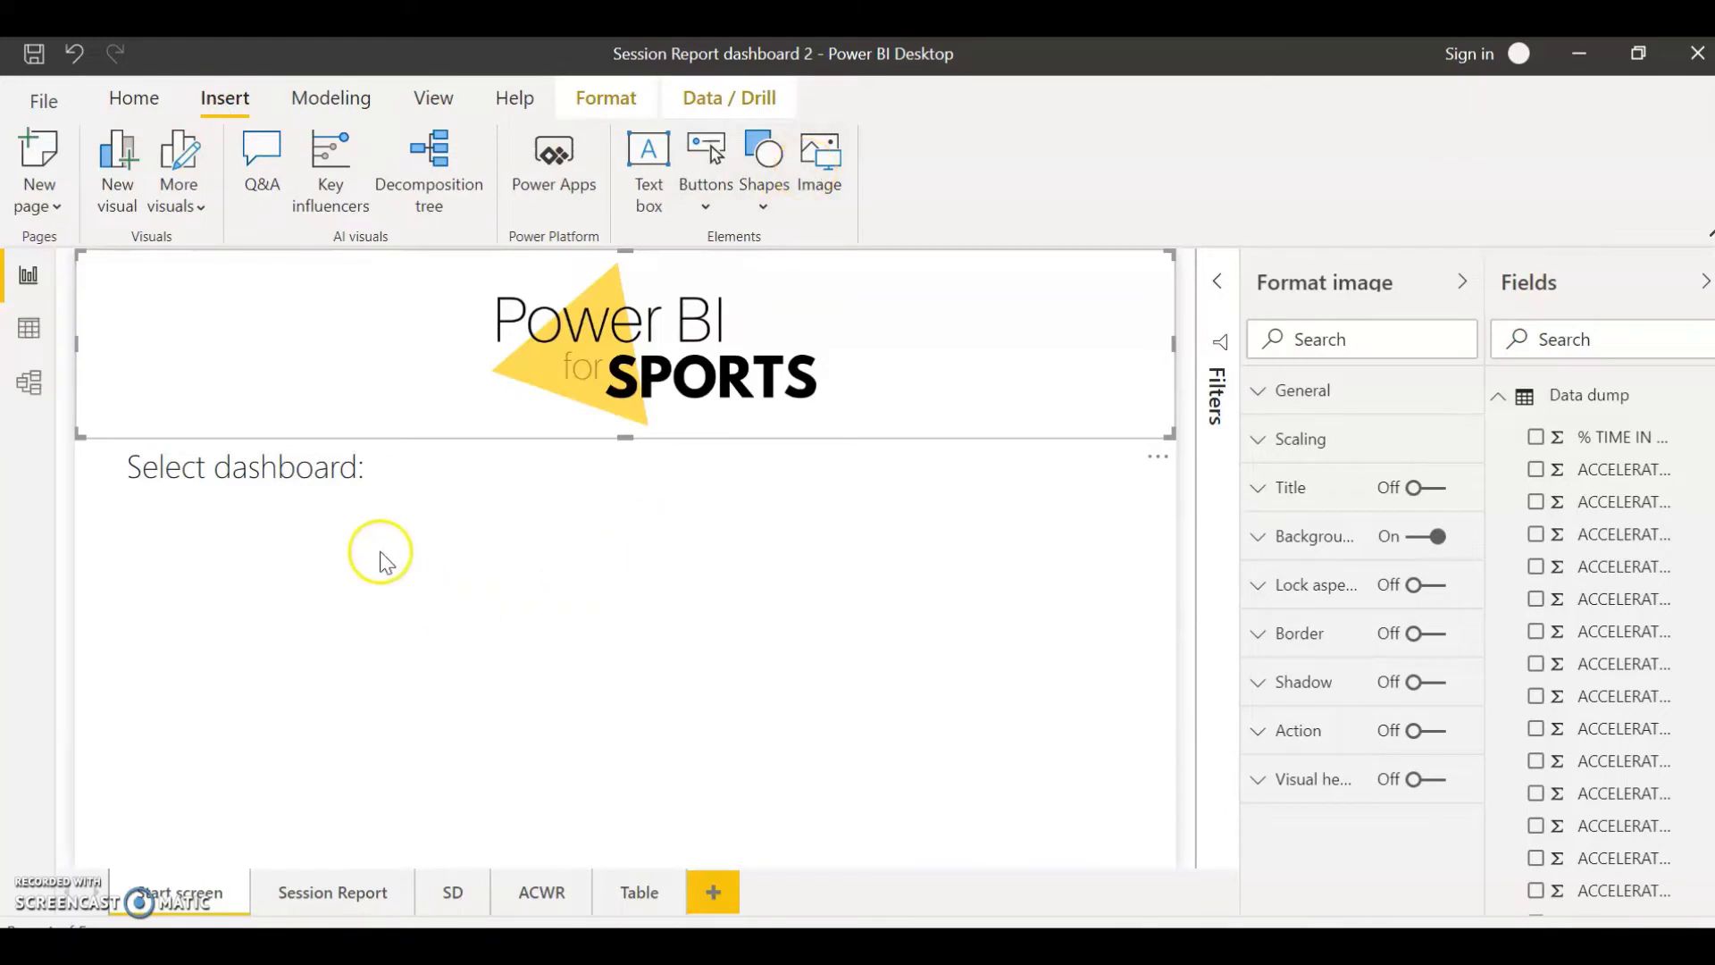
{"action": "left_click", "coordinate": [262, 486]}
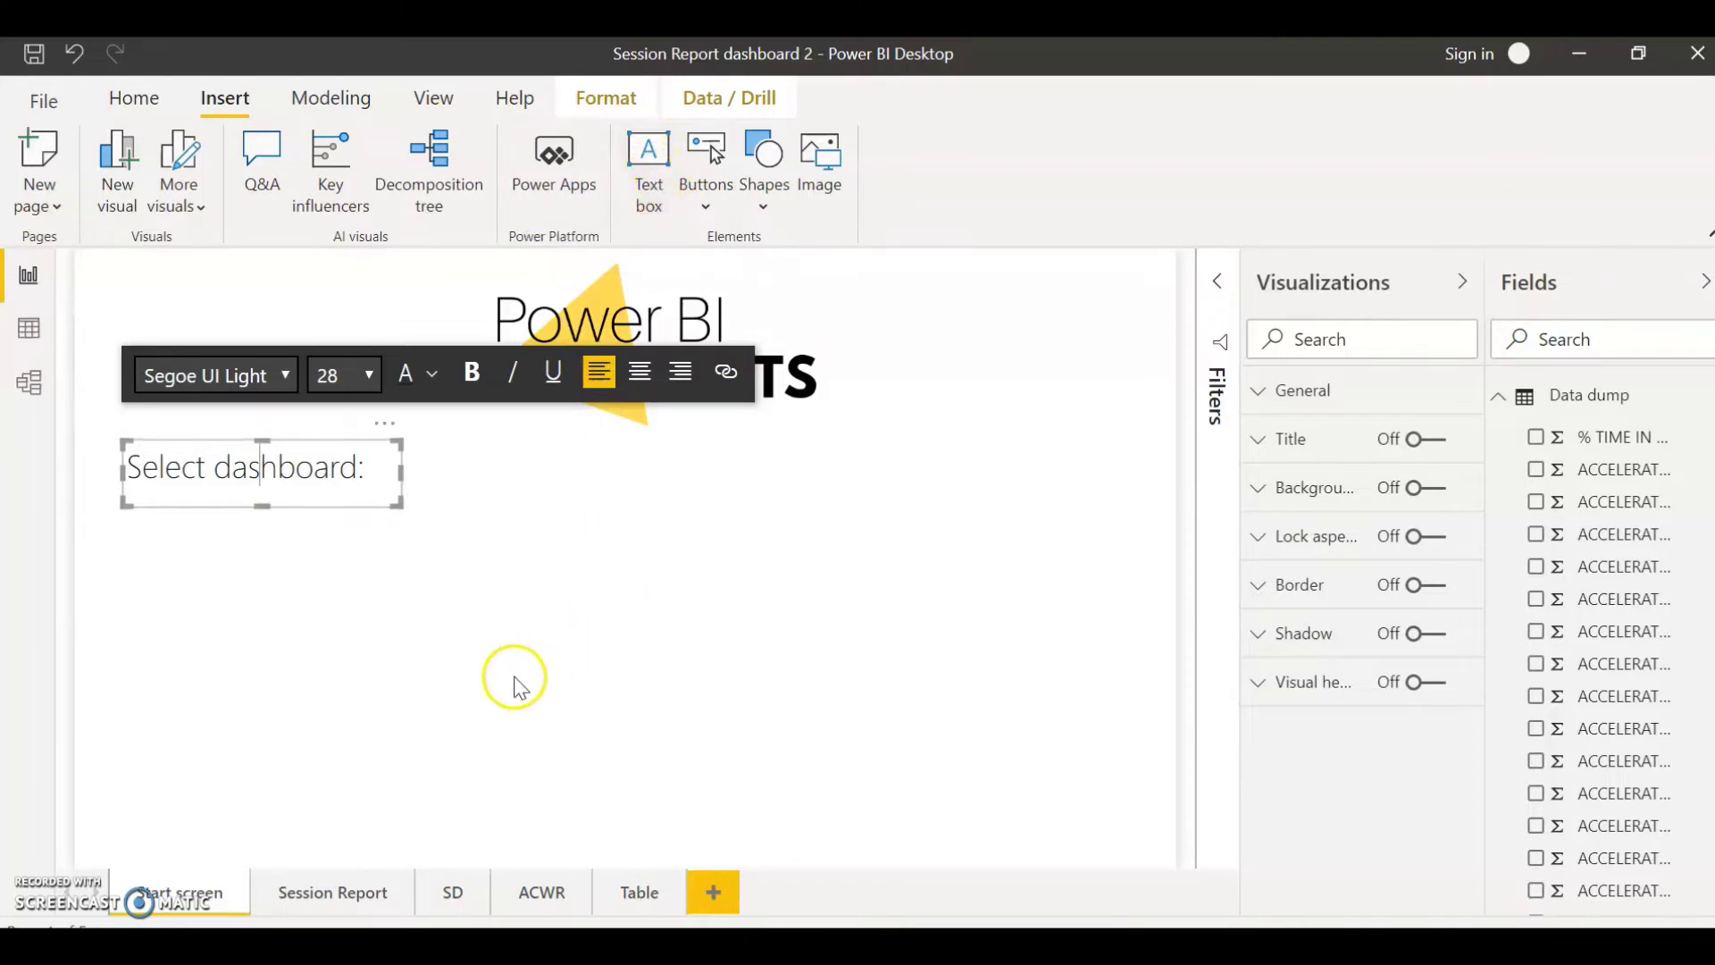
{"action": "left_click", "coordinate": [518, 715]}
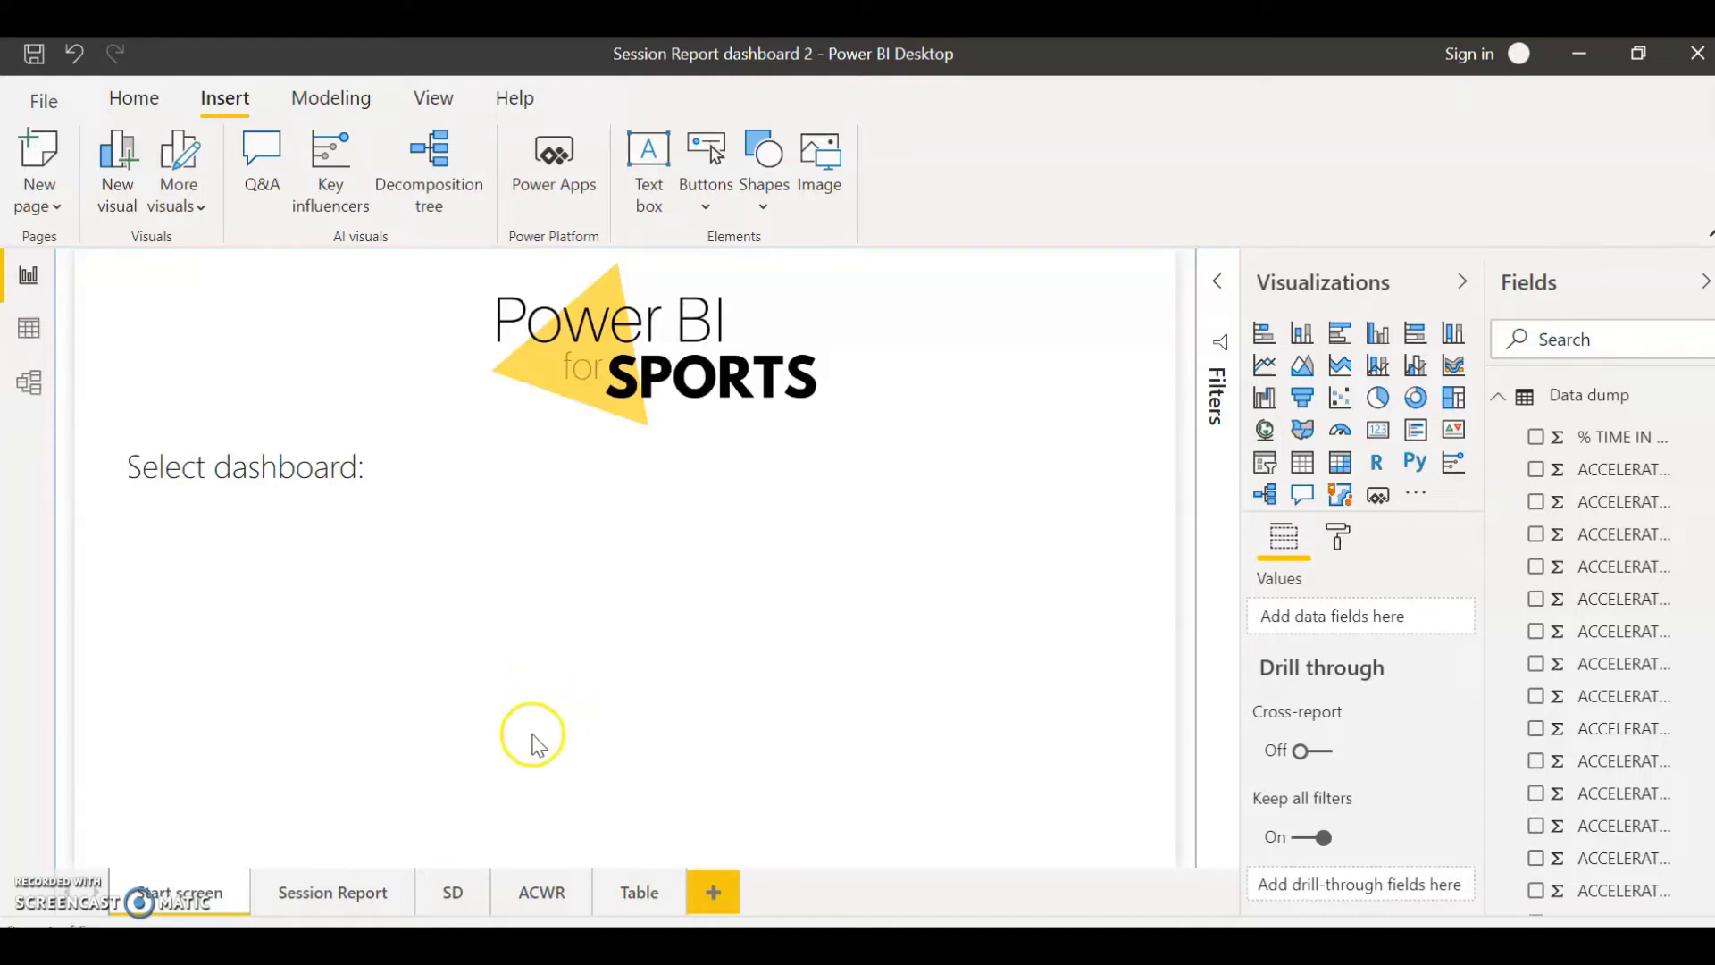
{"action": "left_click", "coordinate": [556, 674]}
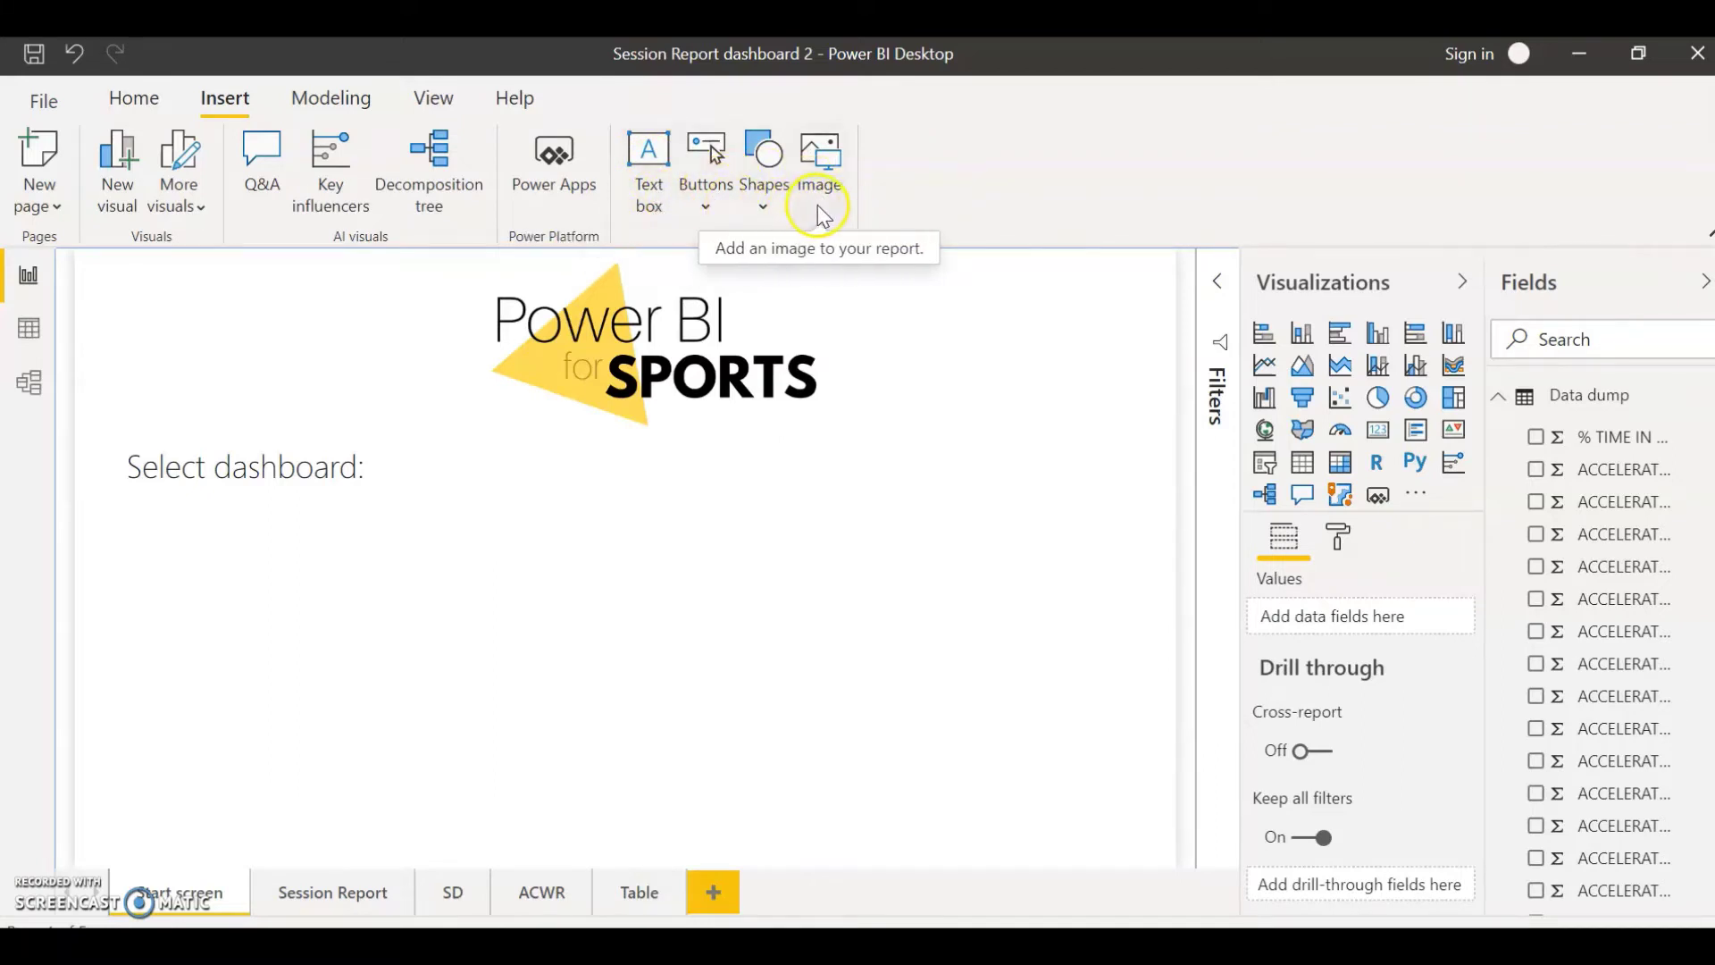
- Insert a blank button and drag it below the 'Select dashboard:' heading
{"action": "left_click", "coordinate": [708, 205]}
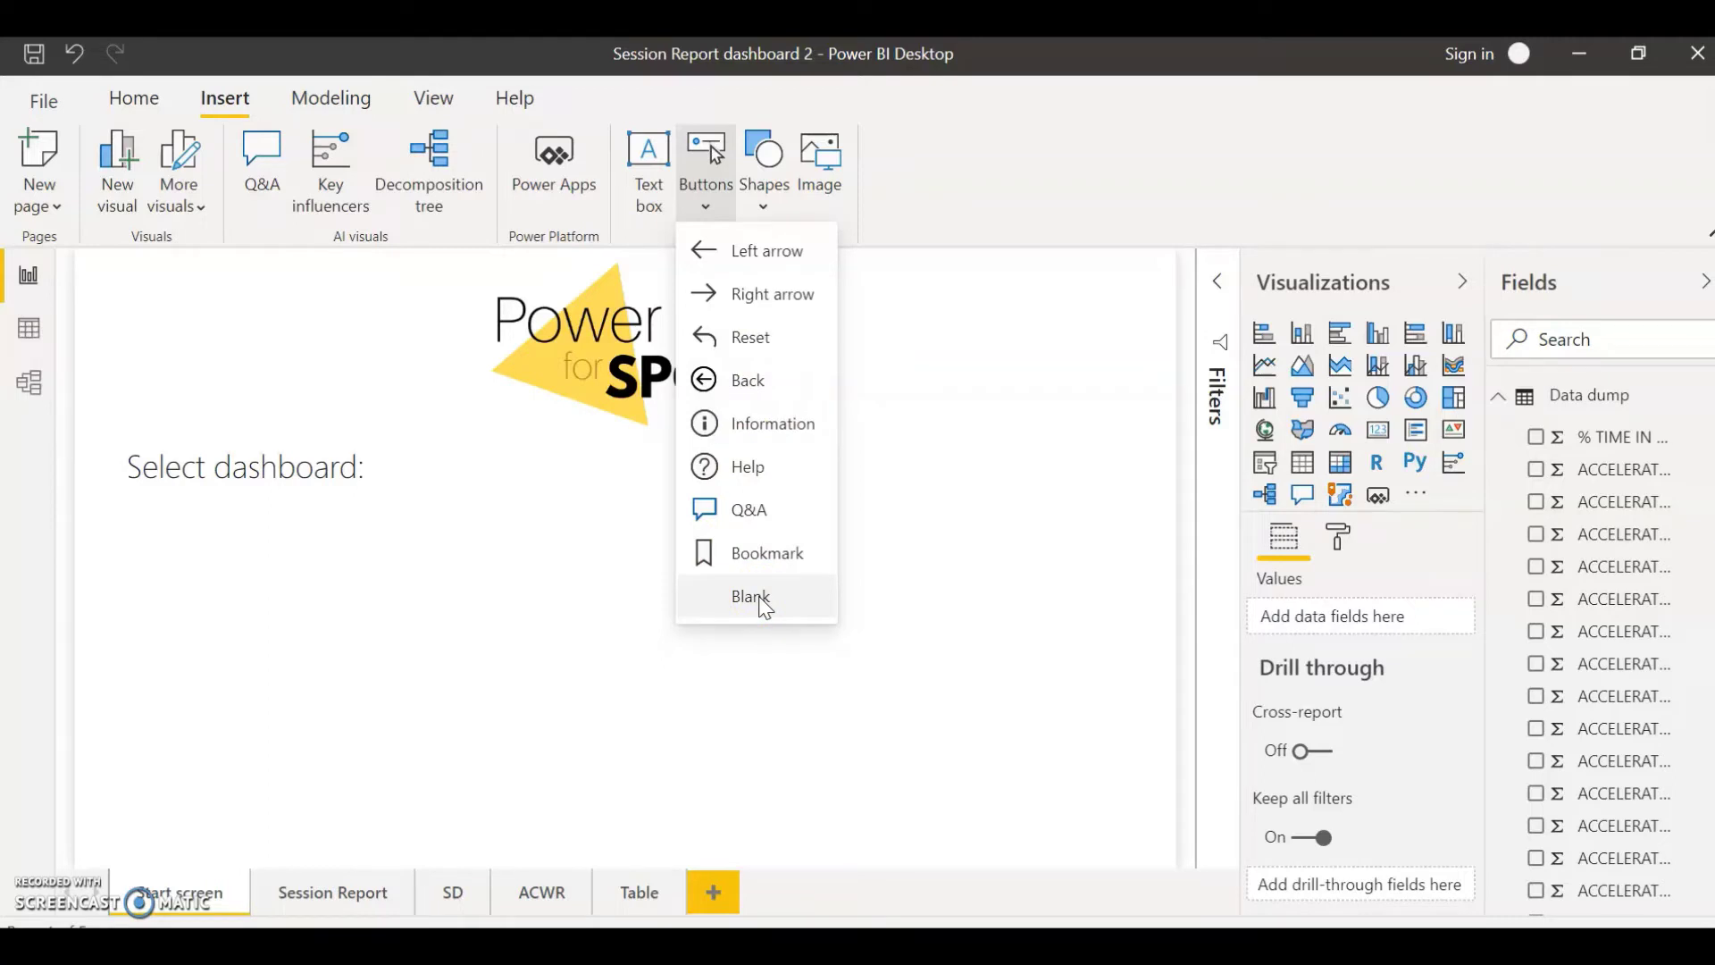
{"action": "left_click", "coordinate": [766, 608]}
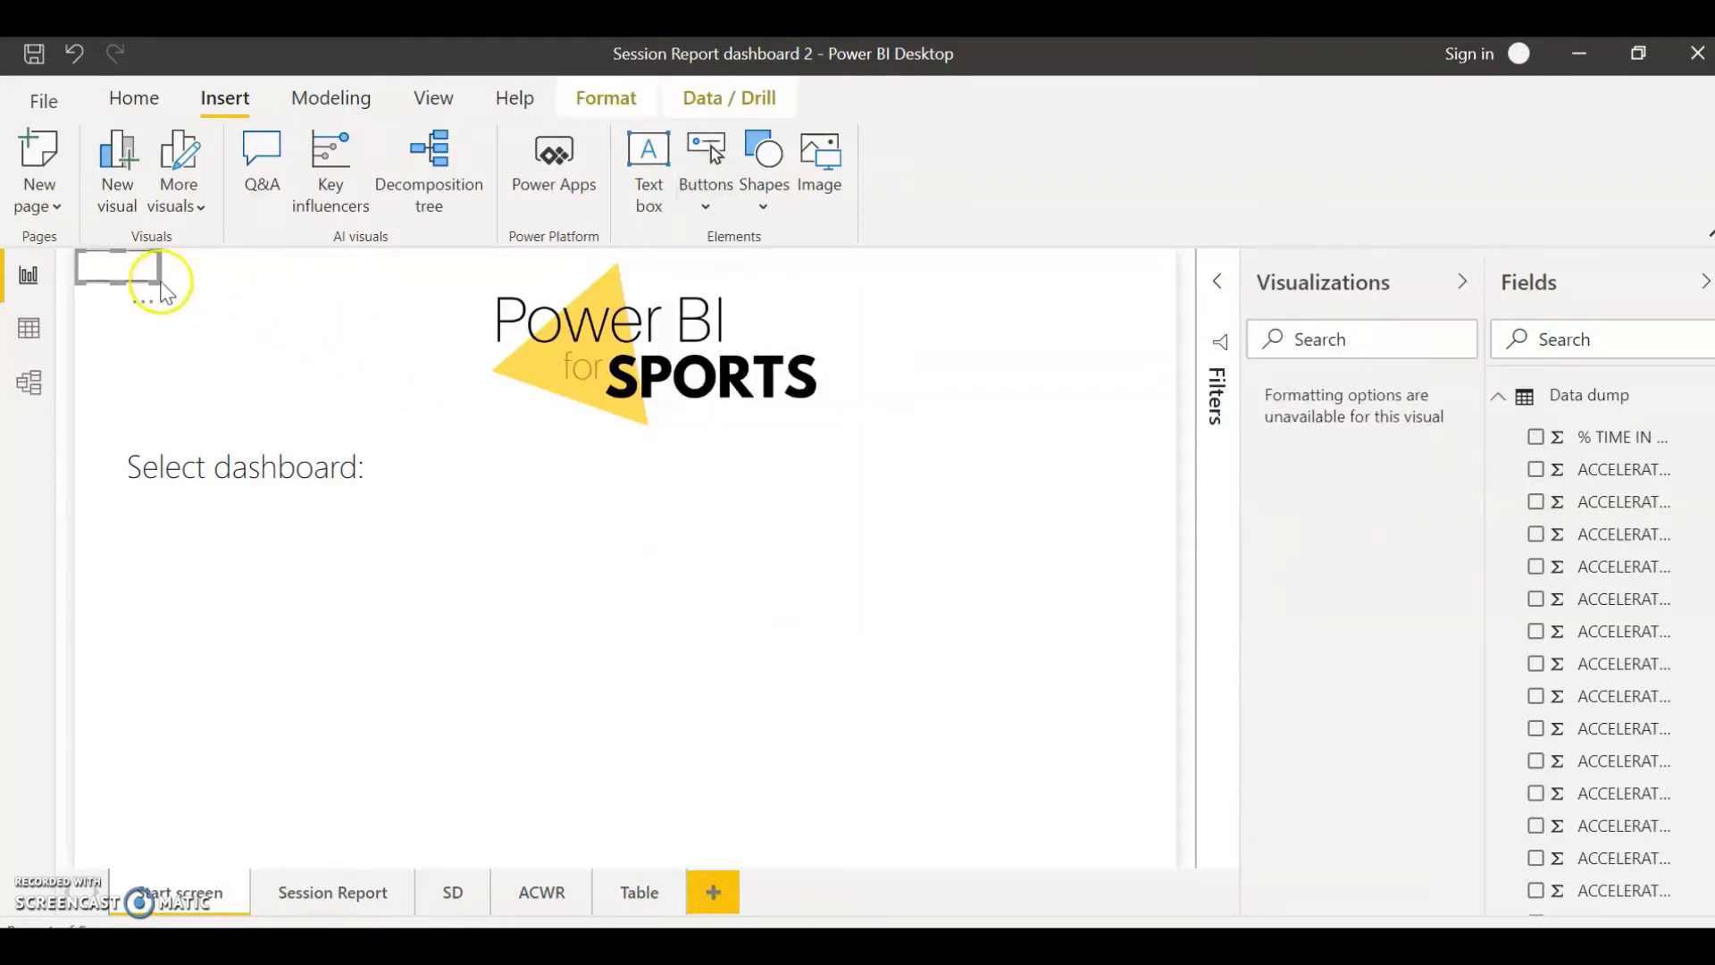
{"action": "left_click_drag", "start_coordinate": [134, 275], "coordinate": [383, 645]}
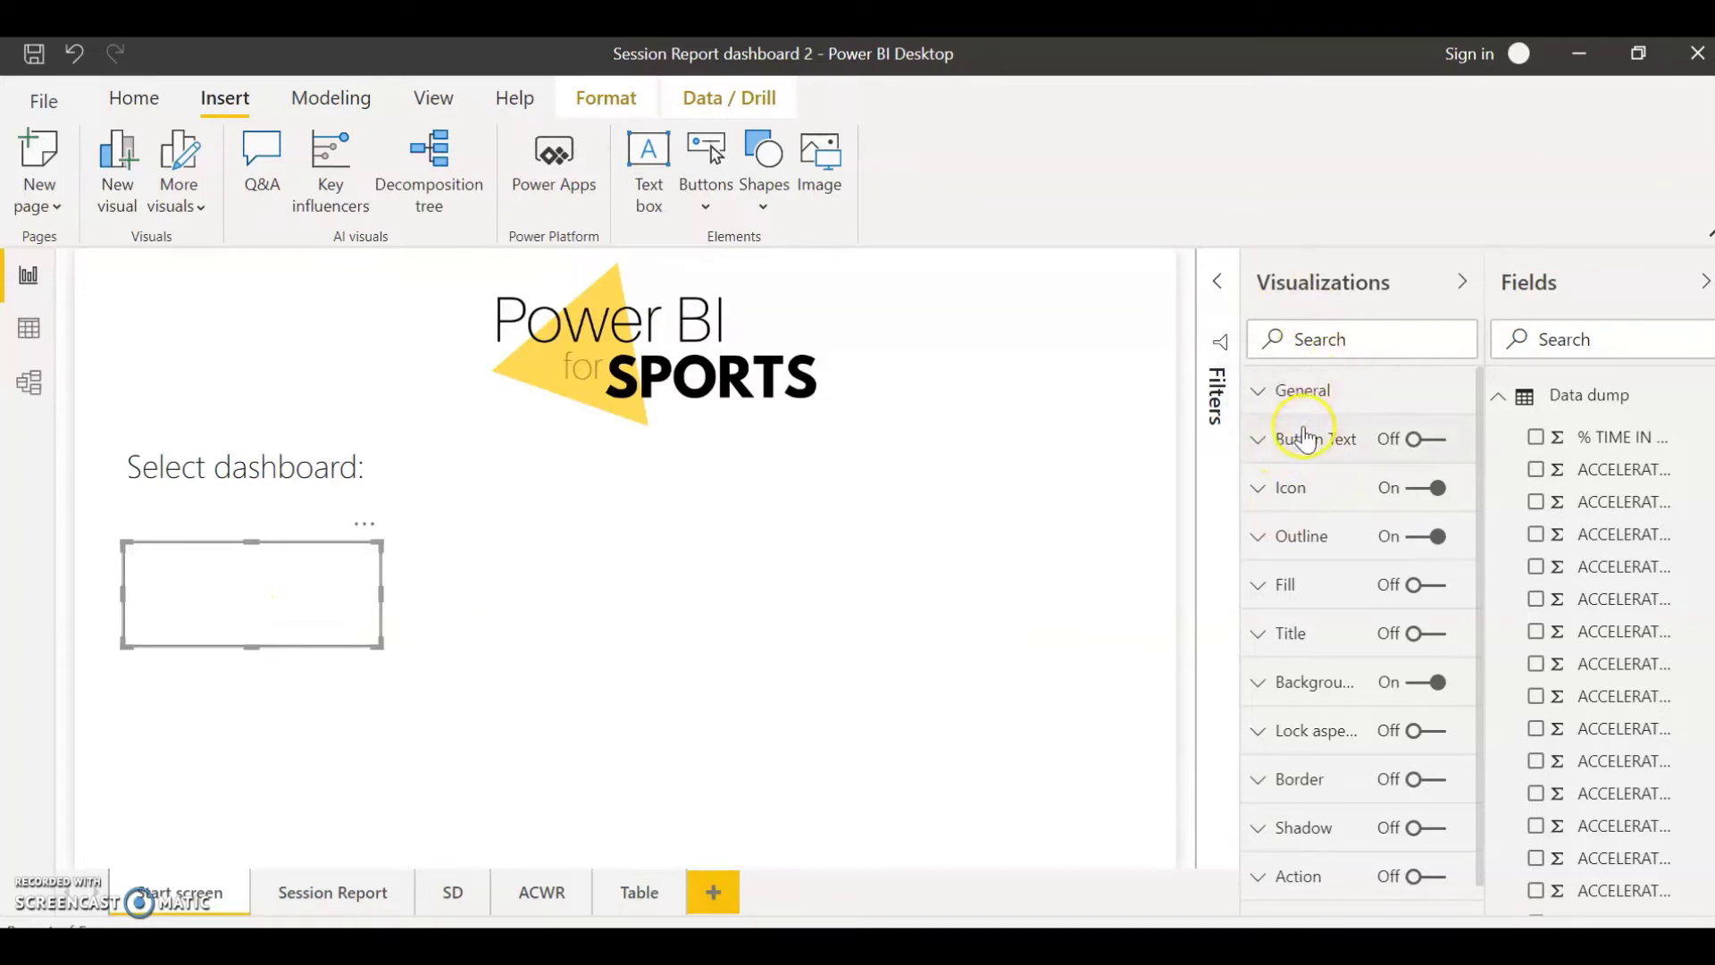
- Turn on the button's text, enter 'Session Report' as its label, and set text size to 12 pt
{"action": "left_click", "coordinate": [1274, 444]}
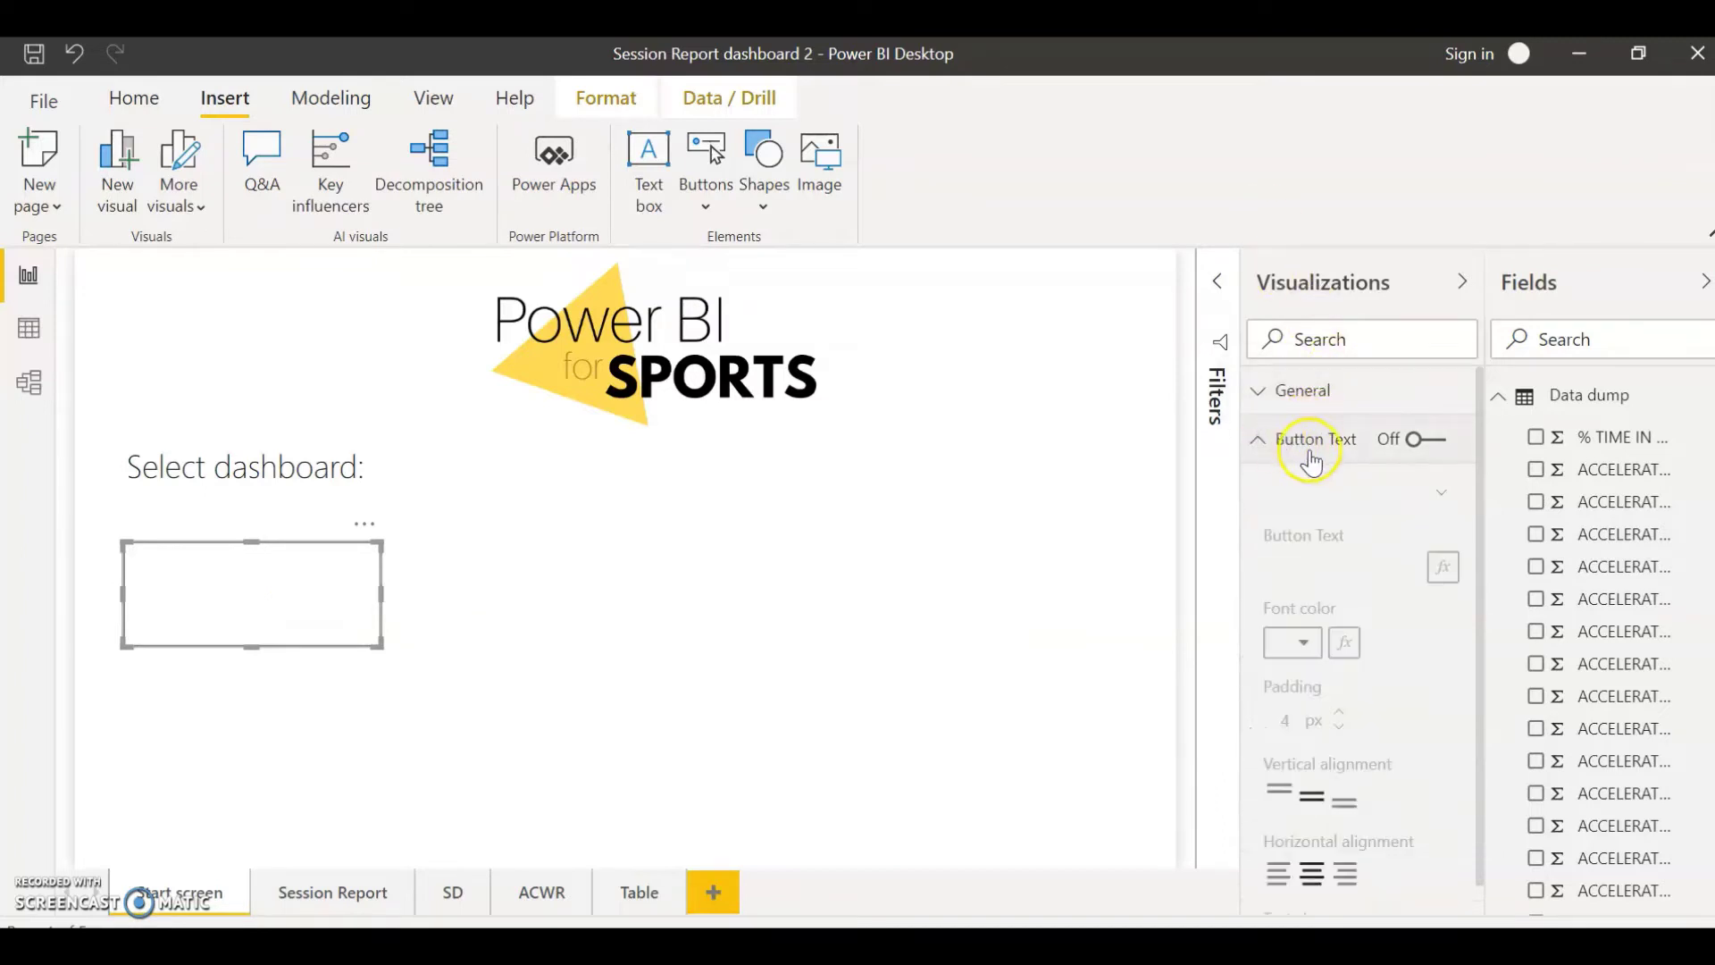
{"action": "left_click", "coordinate": [1415, 442]}
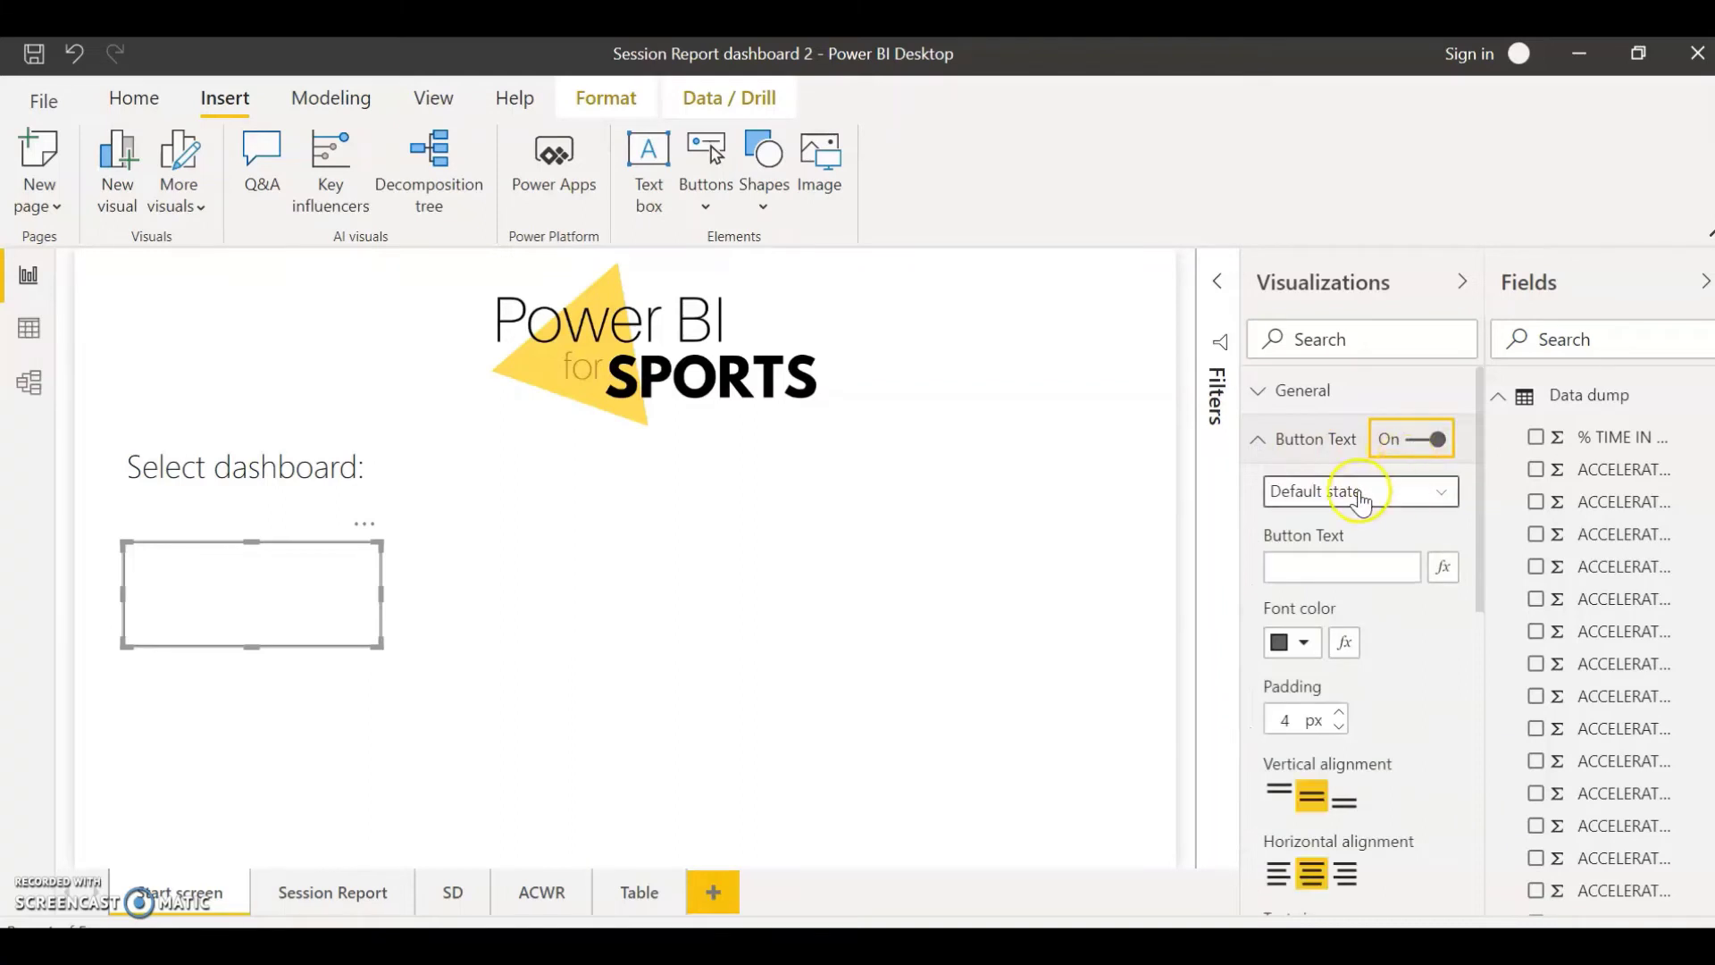
{"action": "left_click", "coordinate": [1335, 560]}
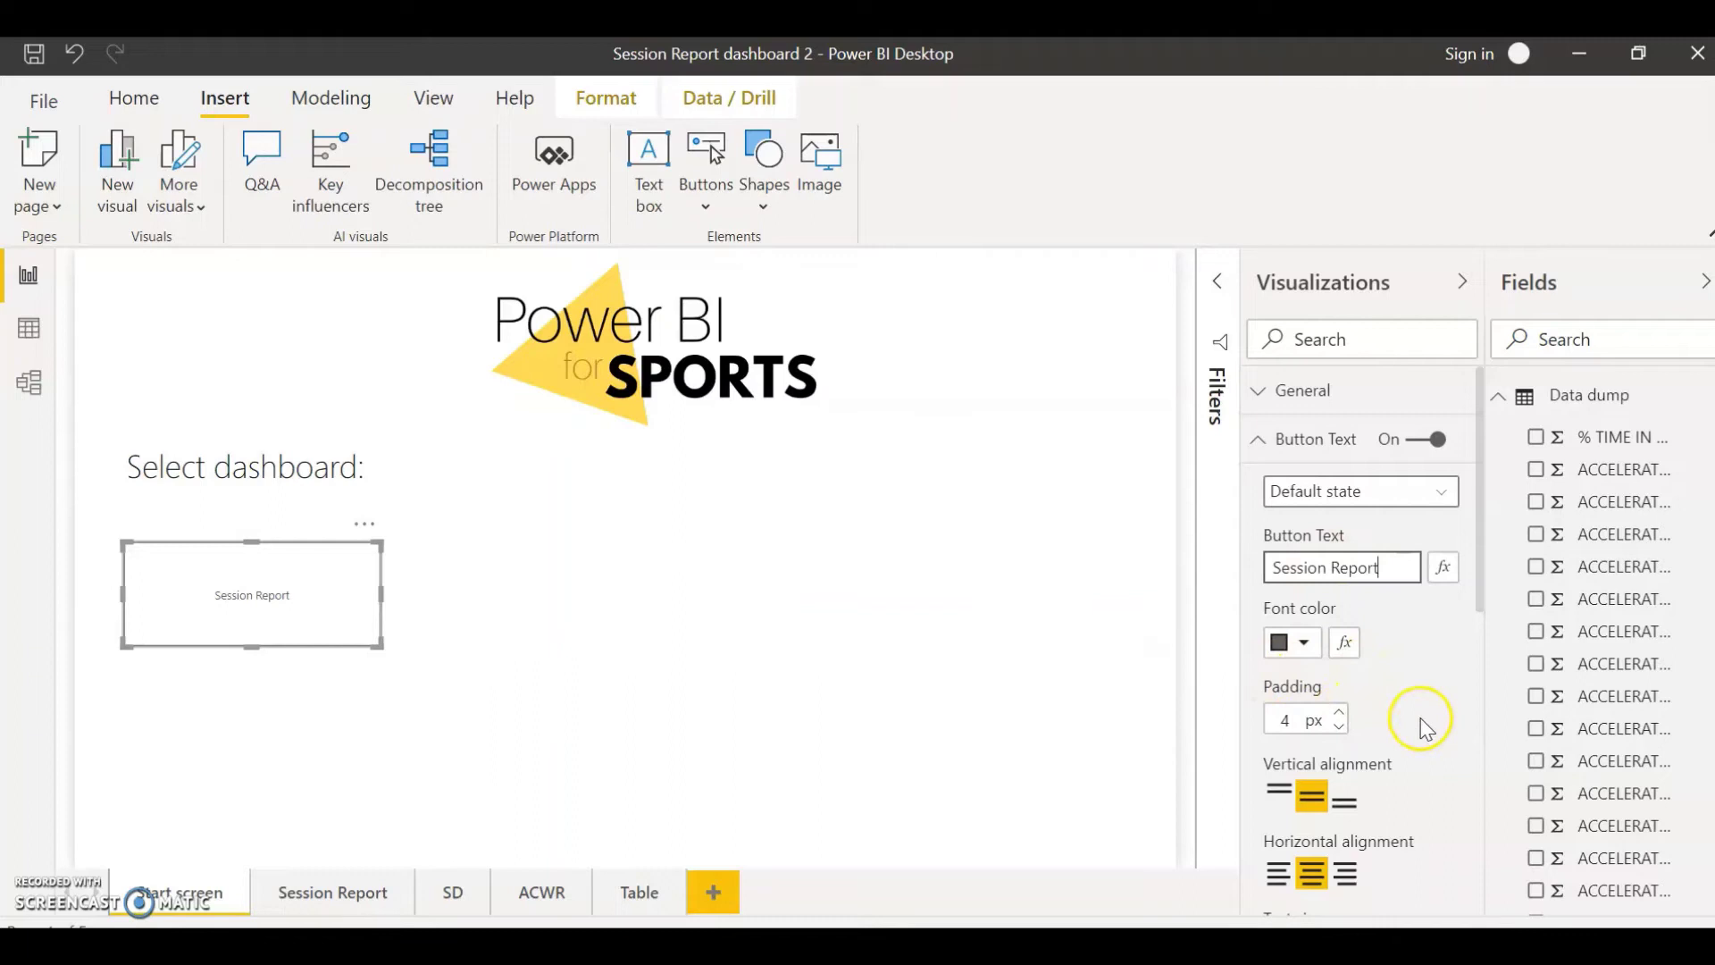
{"action": "scroll", "coordinate": [1389, 706], "scroll_direction": "down", "scroll_amount": 5}
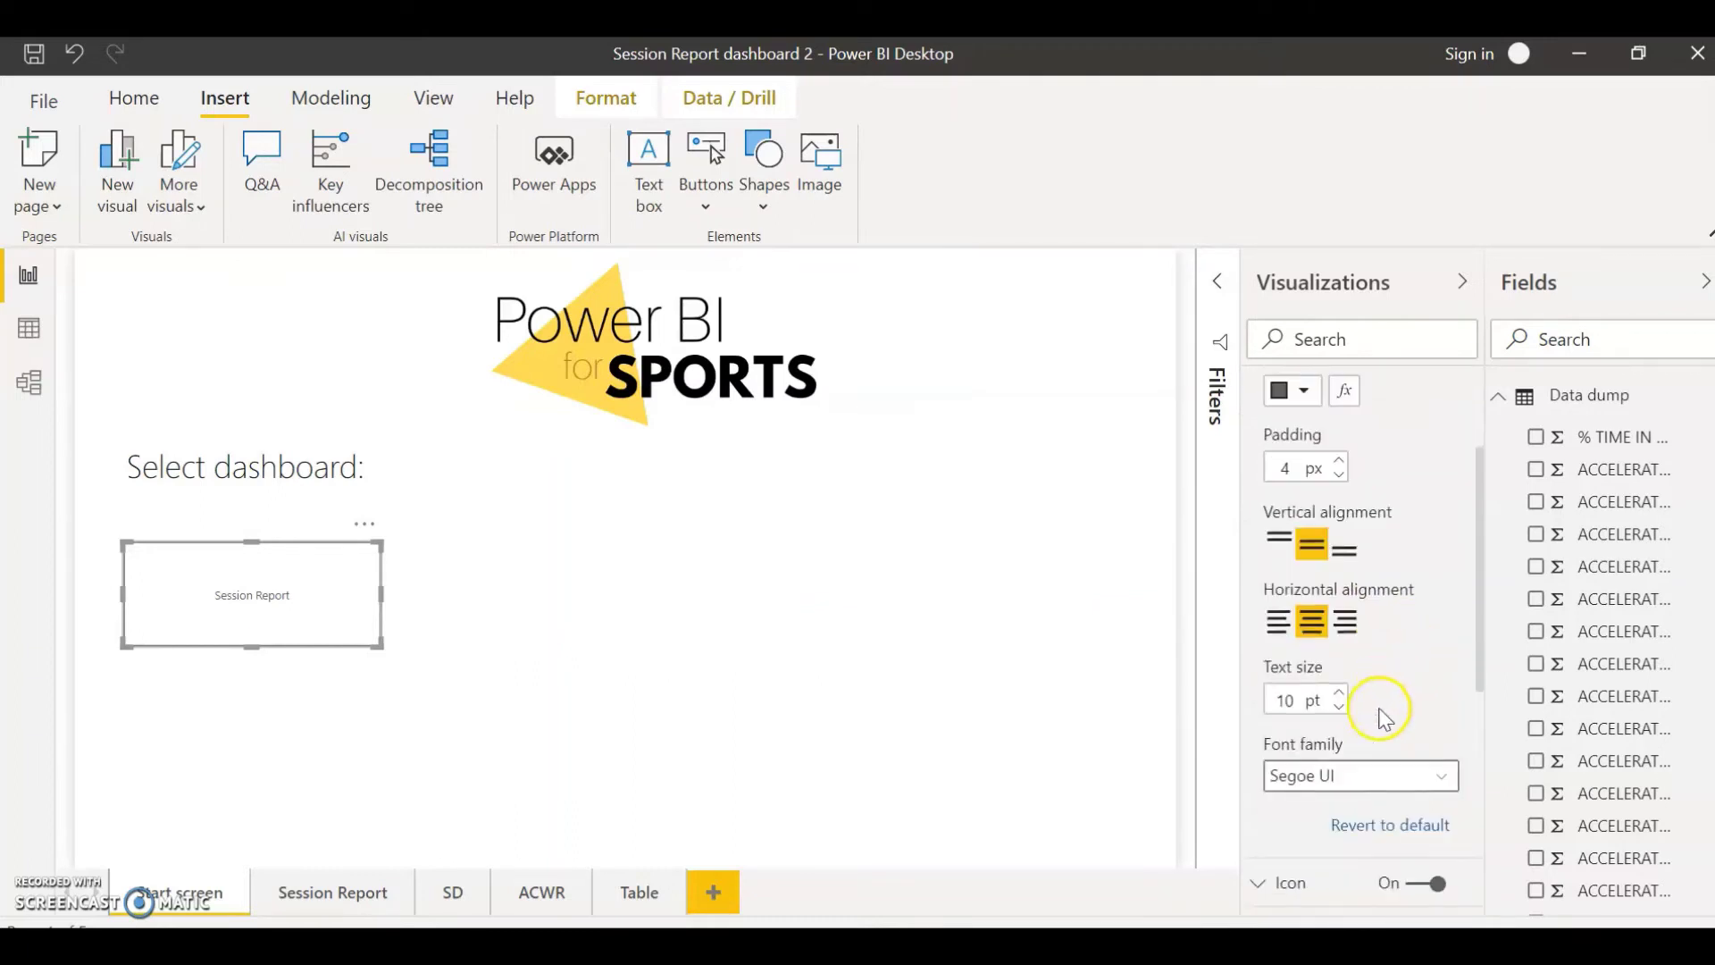
{"action": "scroll", "coordinate": [1384, 719], "scroll_direction": "down", "scroll_amount": 1}
{"action": "left_click", "coordinate": [1339, 675]}
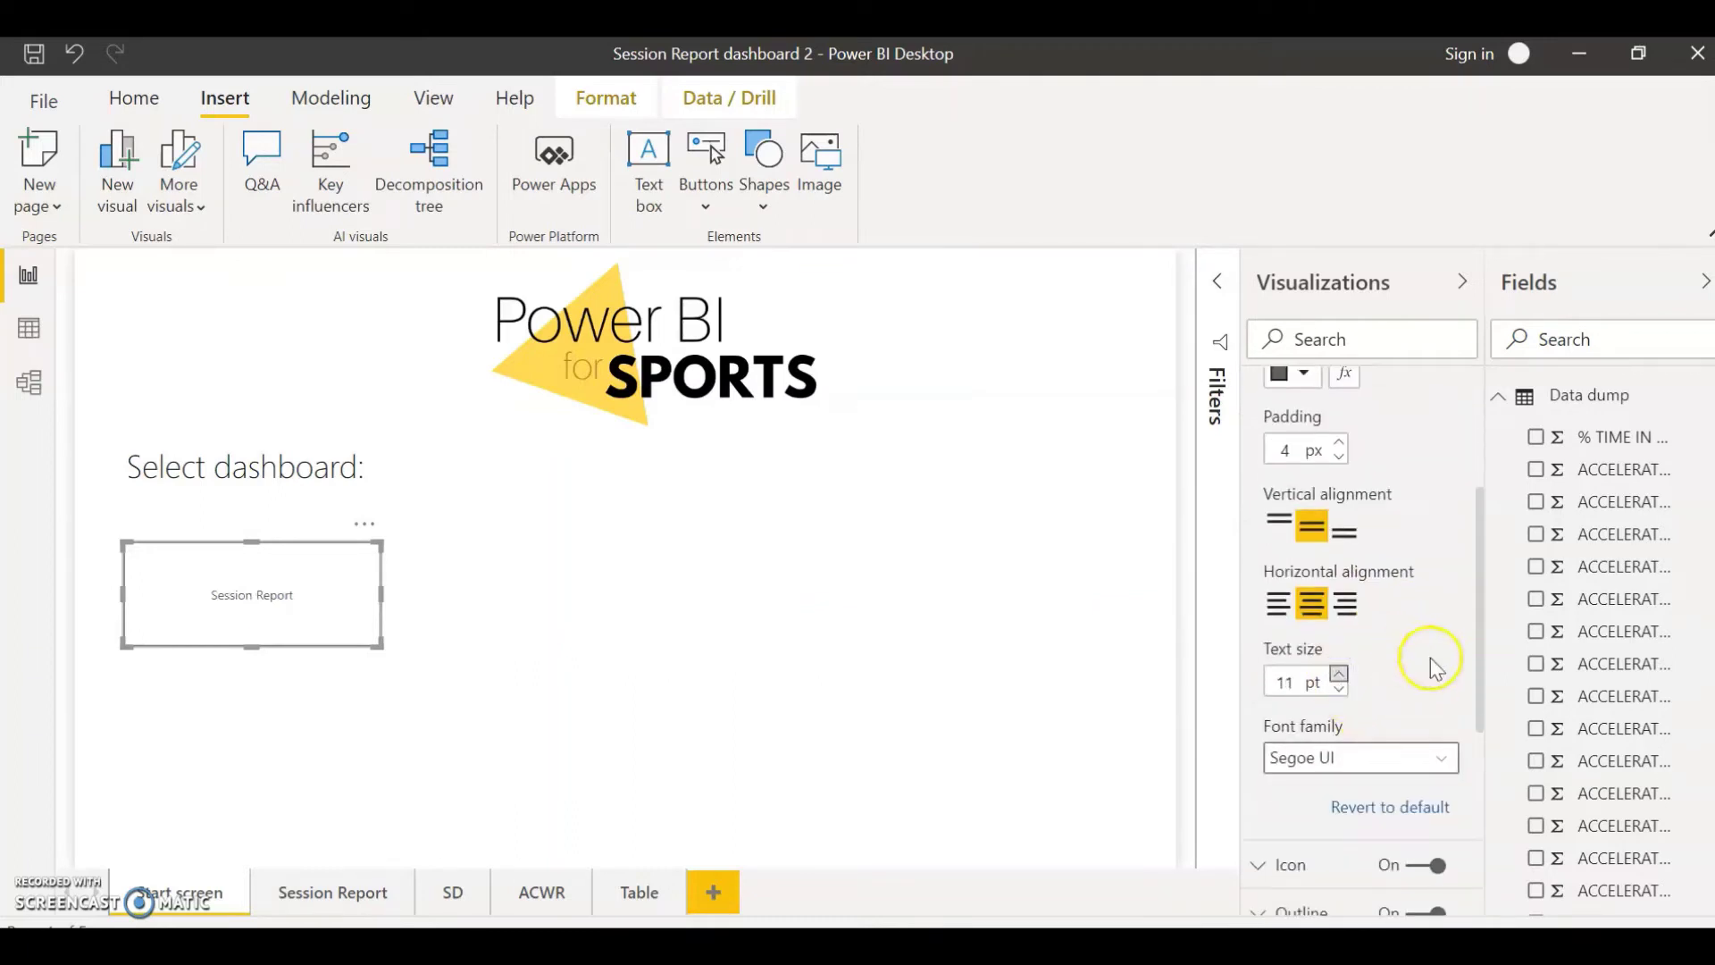
{"action": "scroll", "coordinate": [1424, 659], "scroll_direction": "down", "scroll_amount": 3}
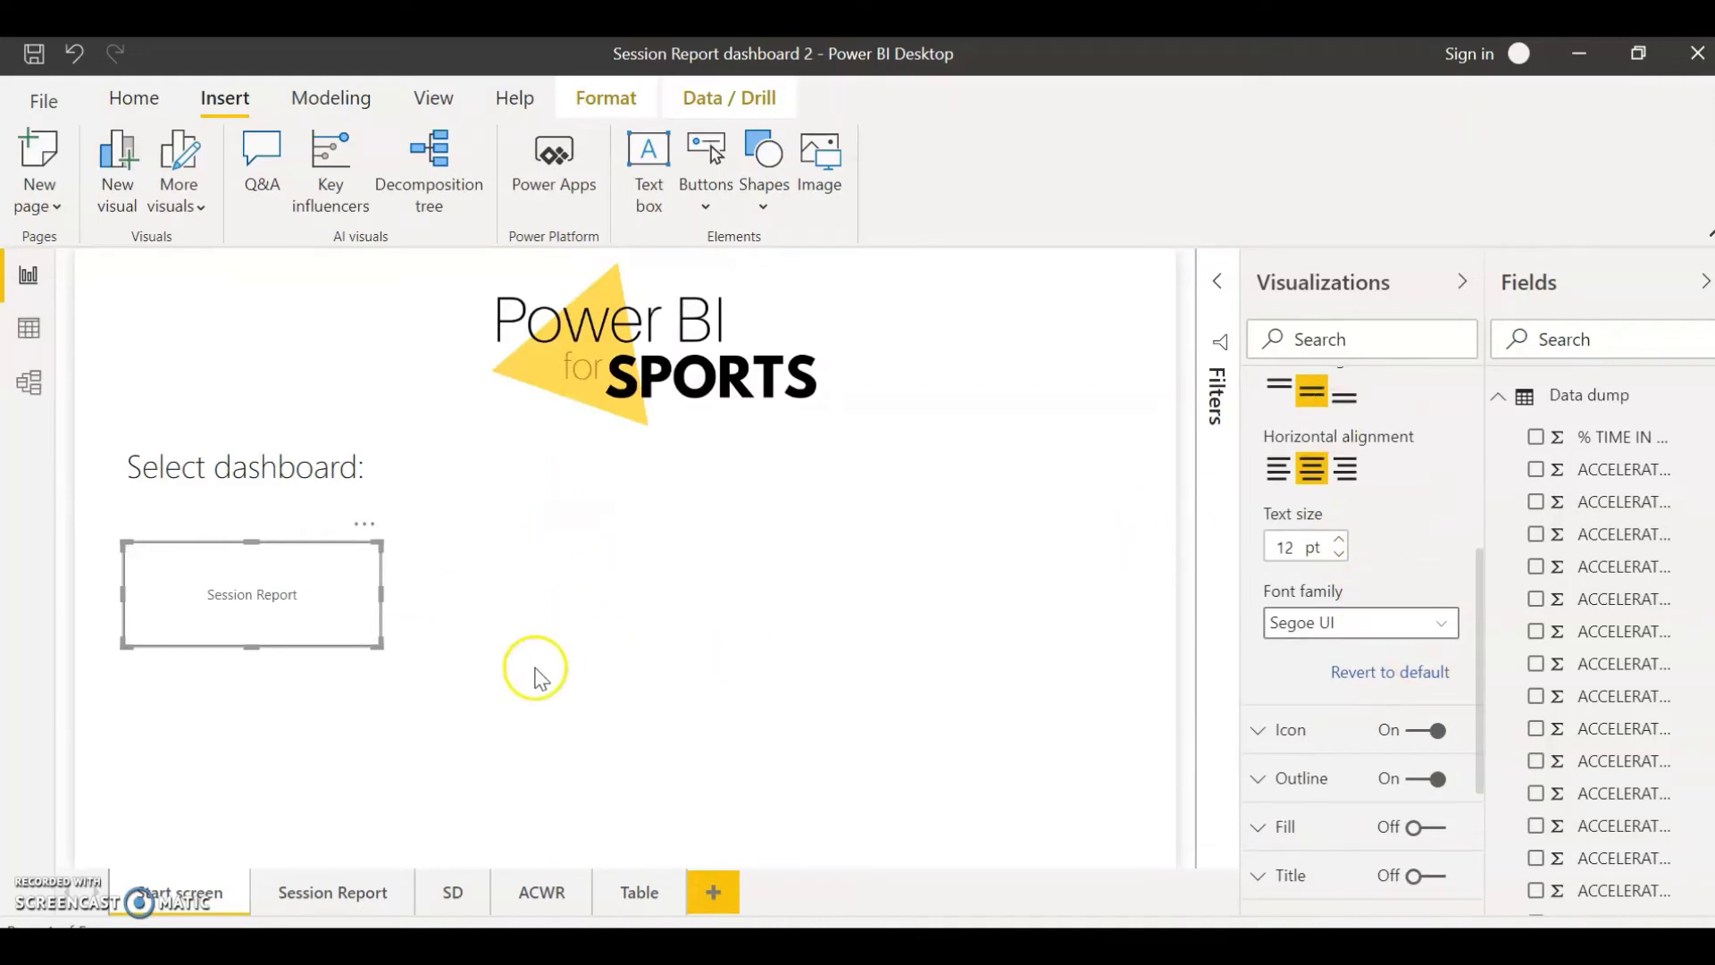
{"action": "scroll", "coordinate": [1340, 625], "scroll_direction": "up", "scroll_amount": 9}
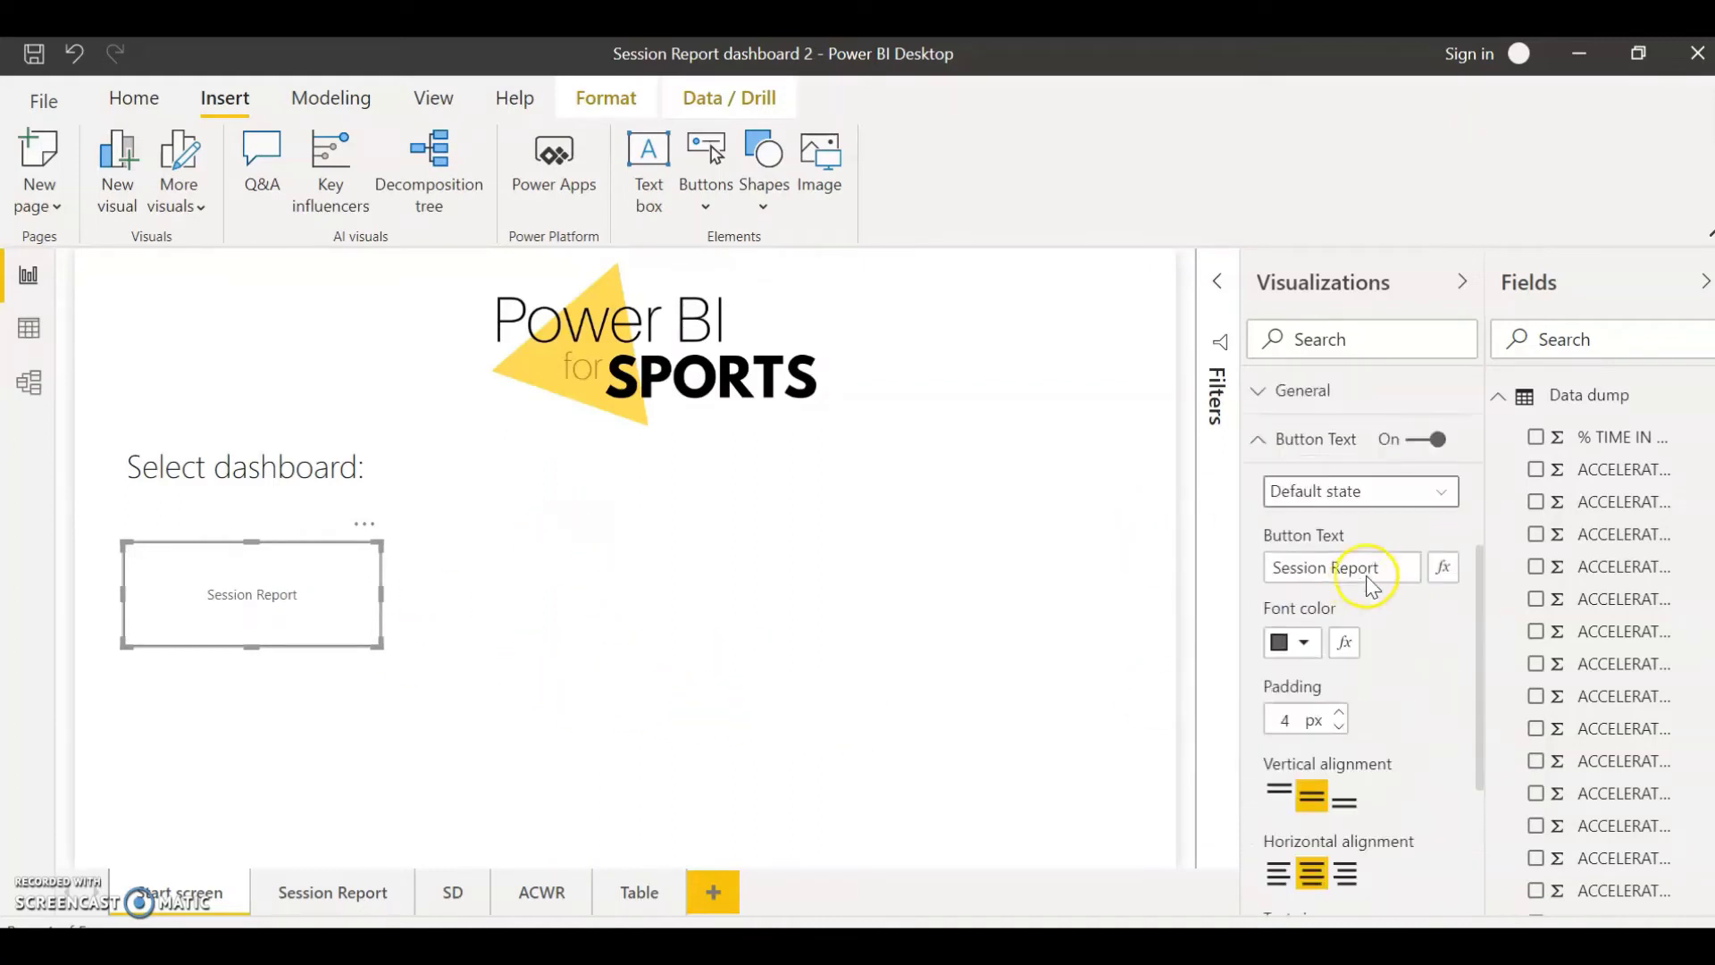
- Collapse the button's text settings and switch on its Action
{"action": "scroll", "coordinate": [1362, 549], "scroll_direction": "down", "scroll_amount": 1}
{"action": "scroll", "coordinate": [1359, 529], "scroll_direction": "up", "scroll_amount": 1}
{"action": "left_click", "coordinate": [1268, 437]}
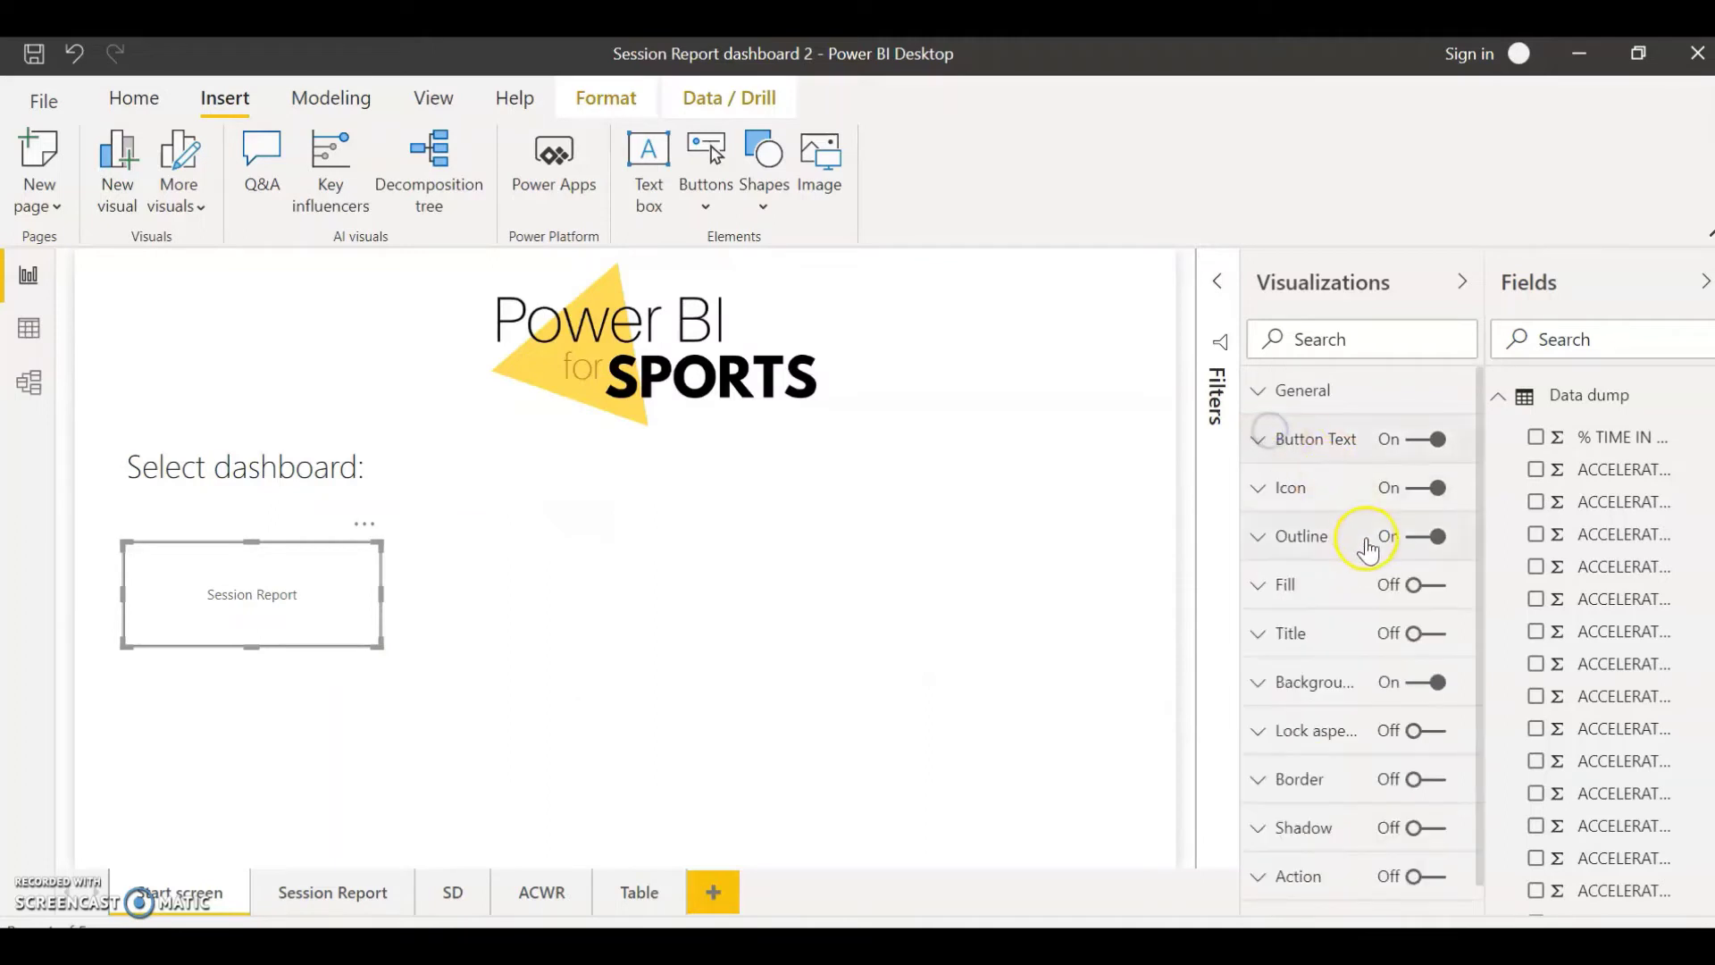
{"action": "scroll", "coordinate": [1354, 599], "scroll_direction": "down", "scroll_amount": 1}
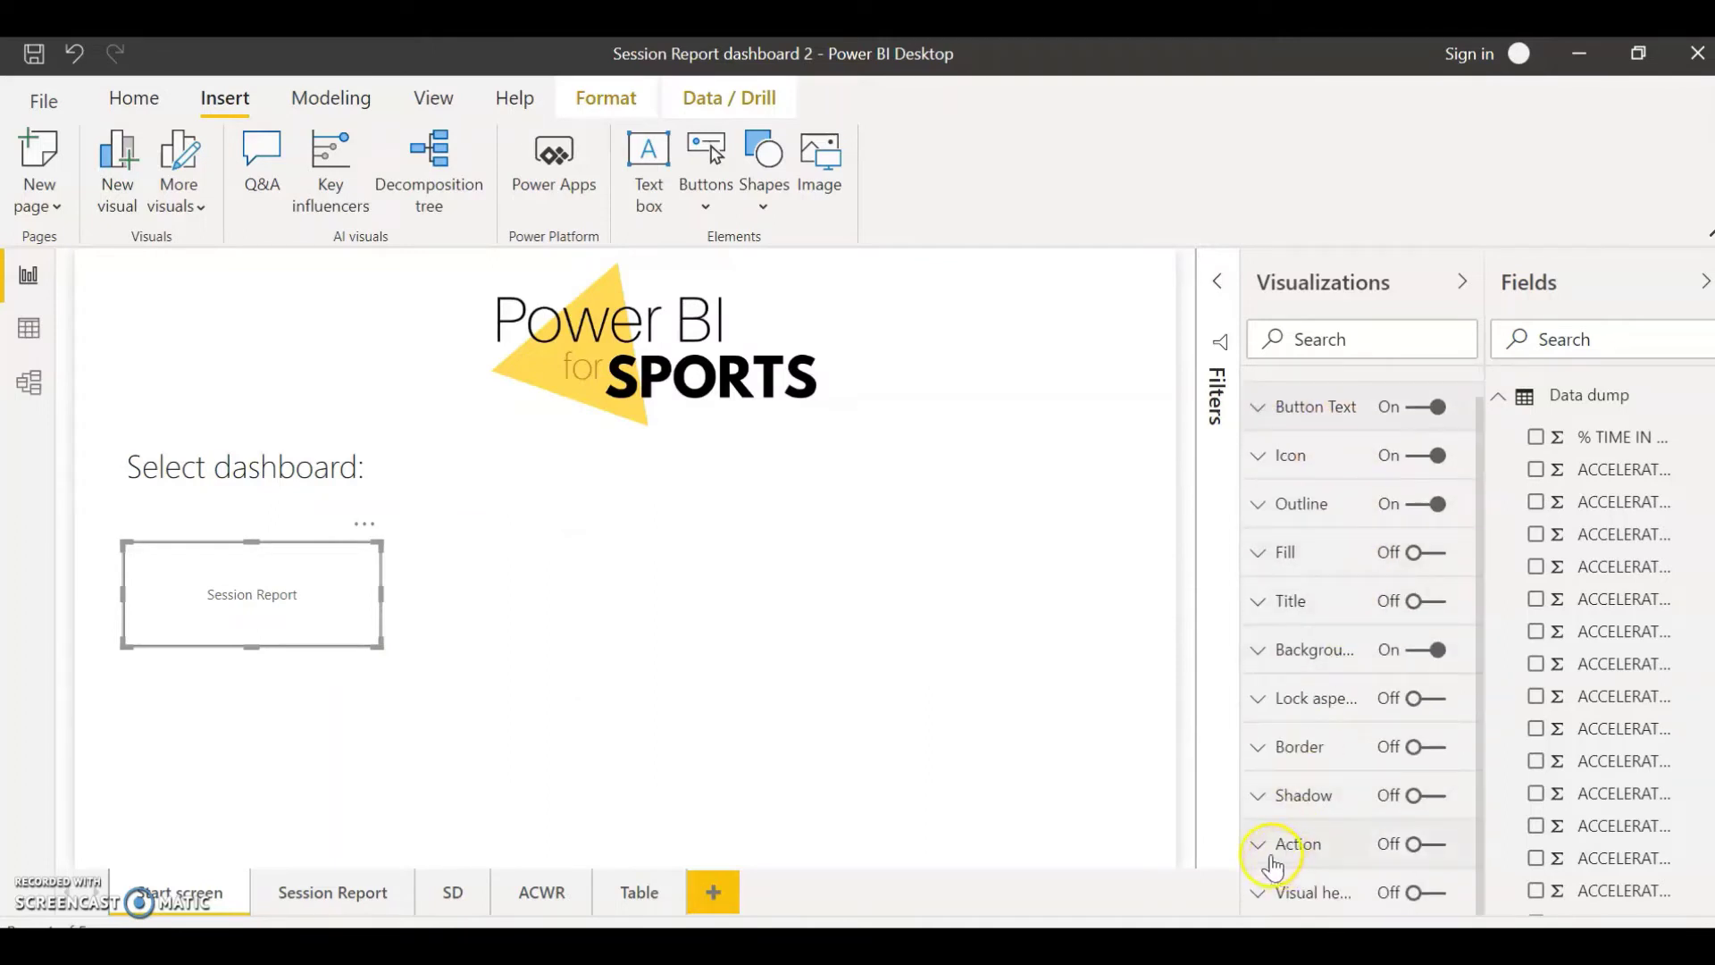
{"action": "left_click", "coordinate": [1272, 865]}
{"action": "scroll", "coordinate": [1292, 661], "scroll_direction": "down", "scroll_amount": 3}
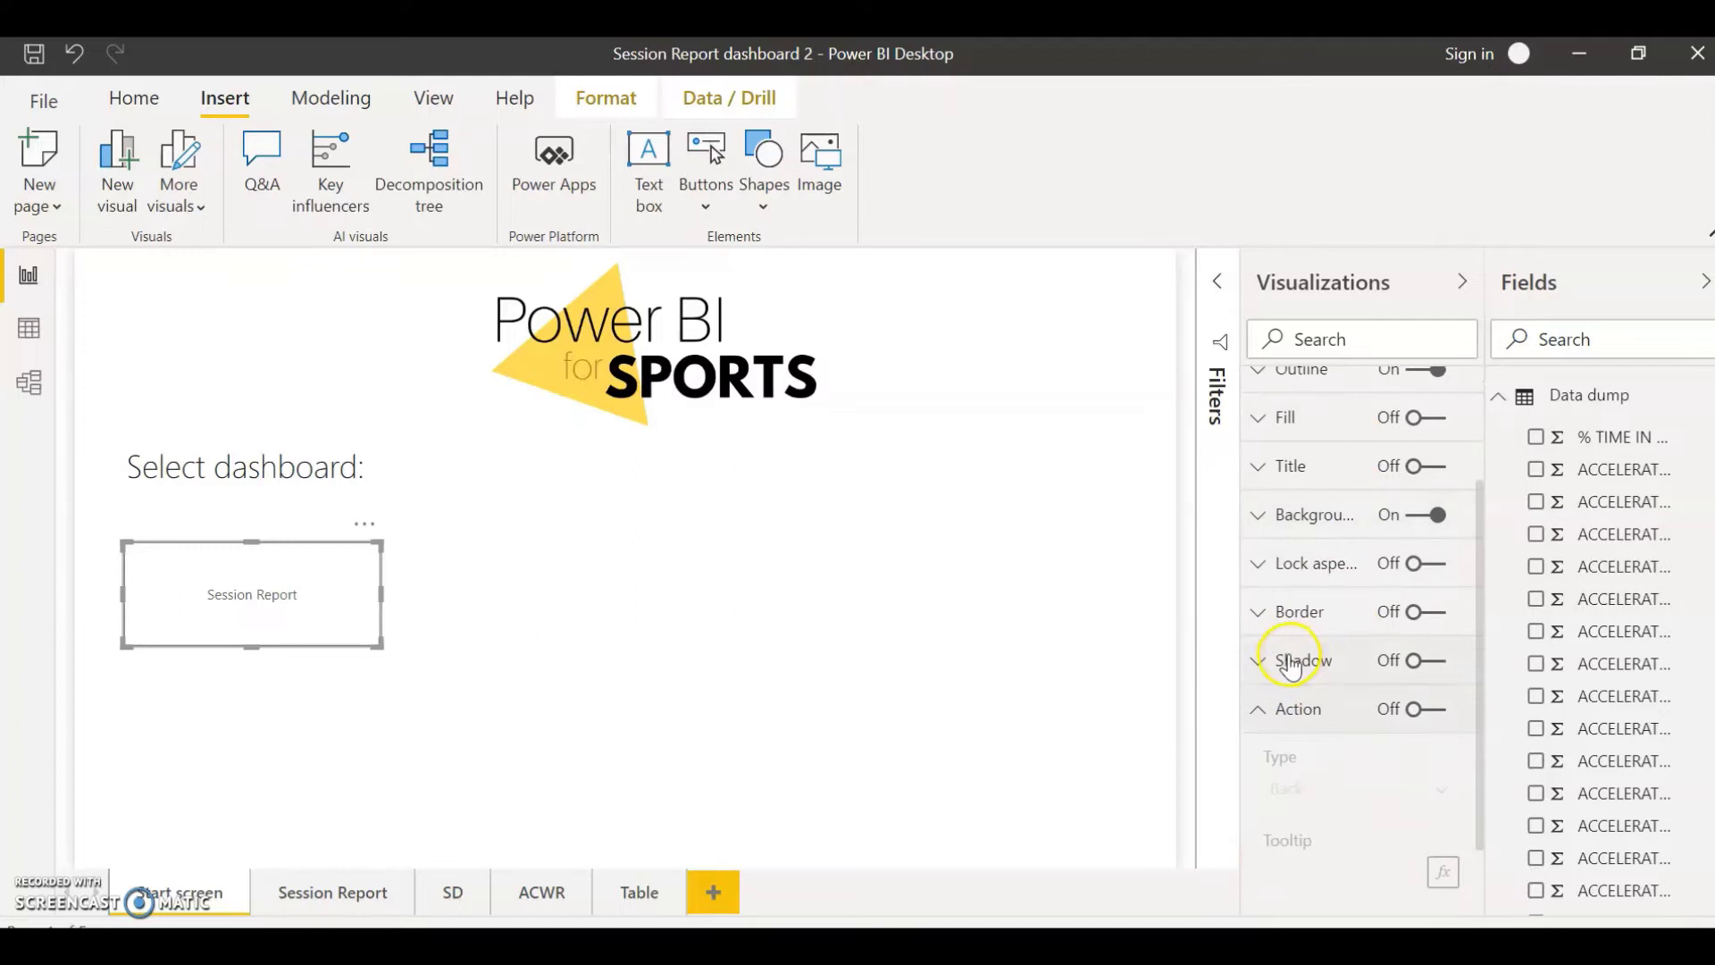
{"action": "scroll", "coordinate": [1292, 668], "scroll_direction": "down", "scroll_amount": 2}
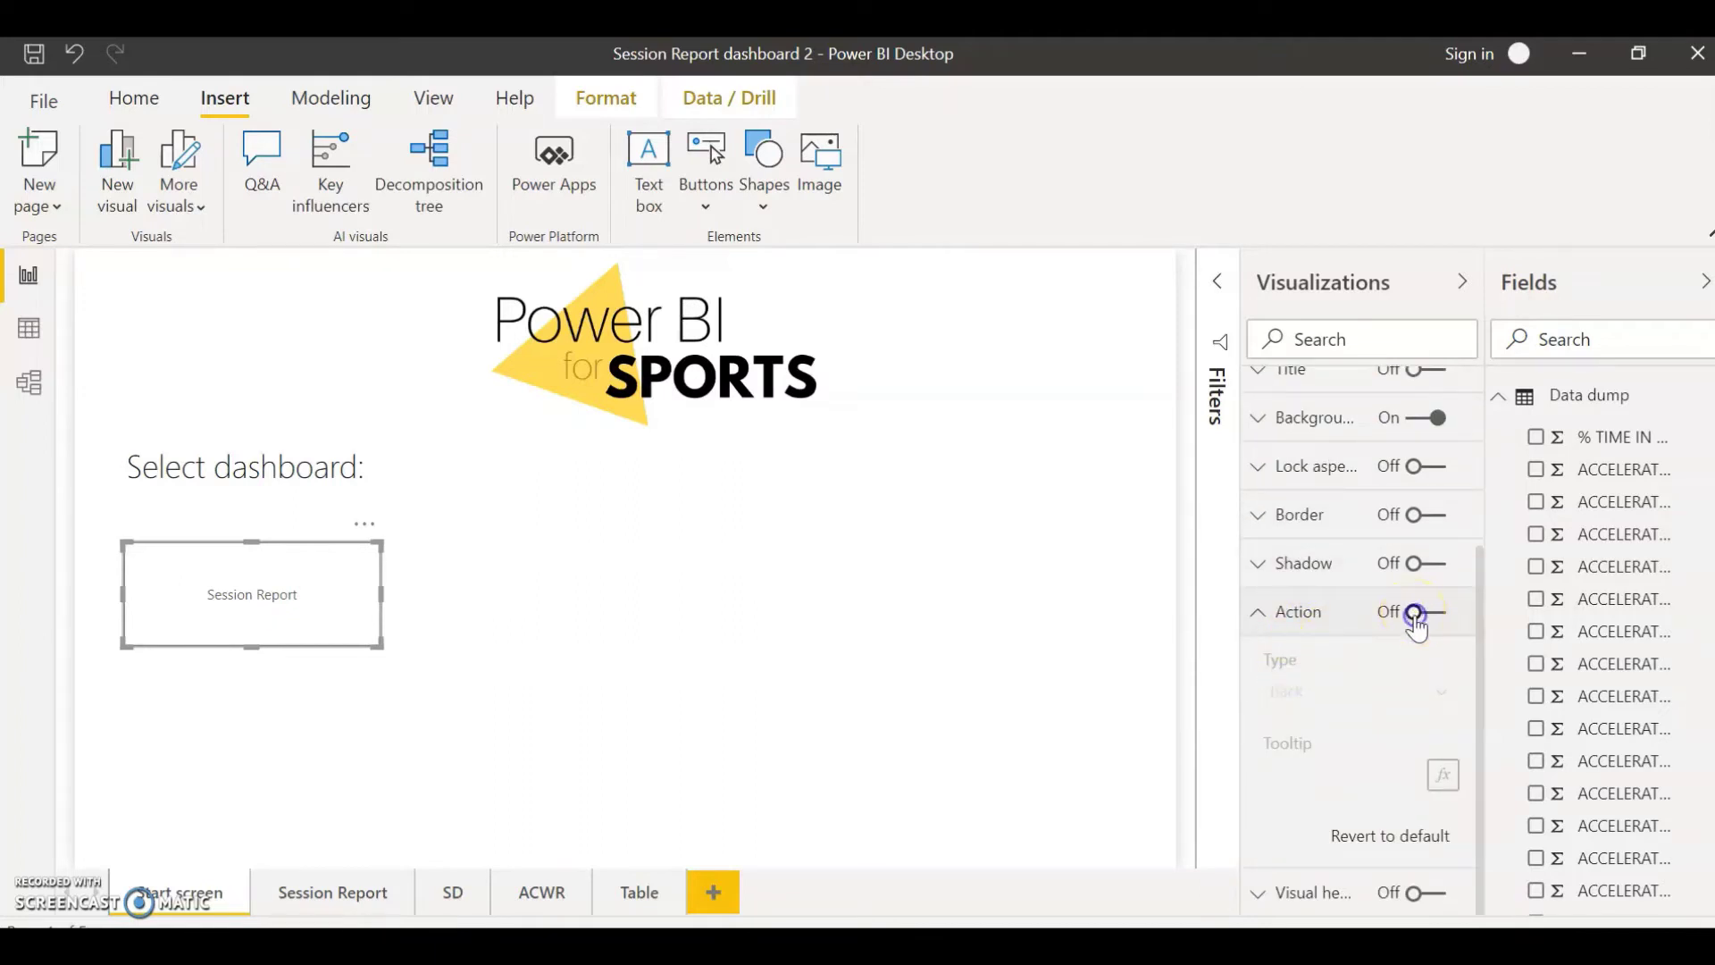
{"action": "left_click", "coordinate": [1416, 617]}
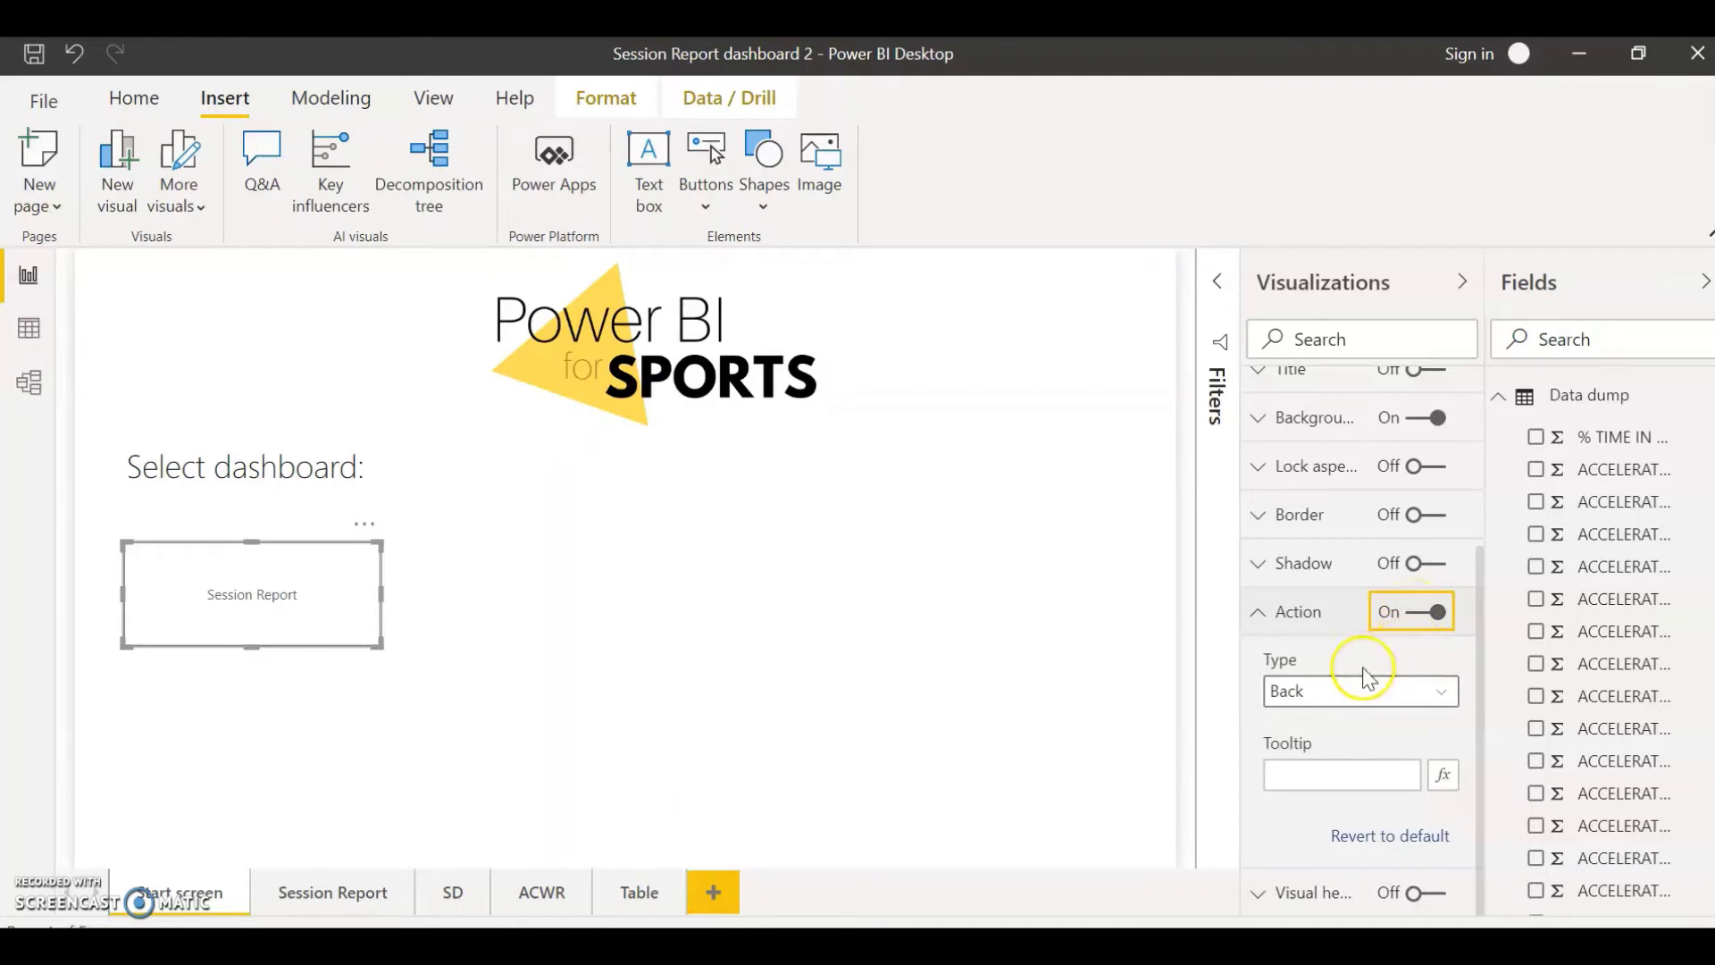
- Set the action type to Page navigation with destination Session Report, then deselect the button
{"action": "left_click", "coordinate": [1367, 691]}
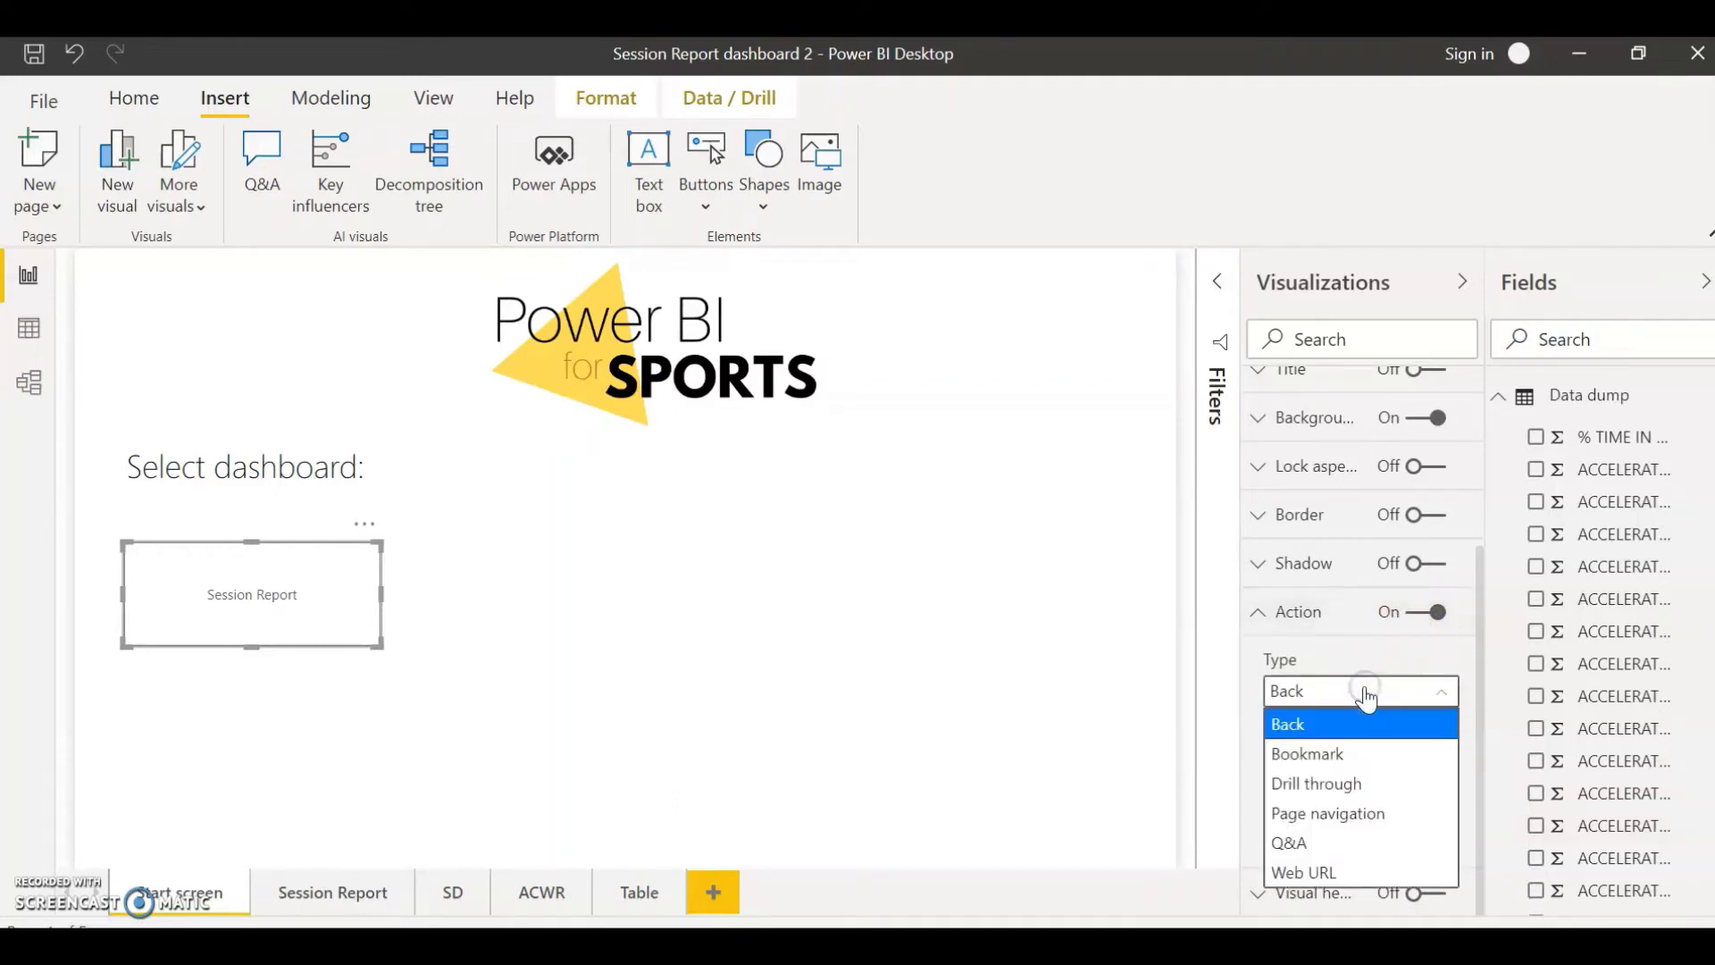
{"action": "left_click", "coordinate": [1333, 815]}
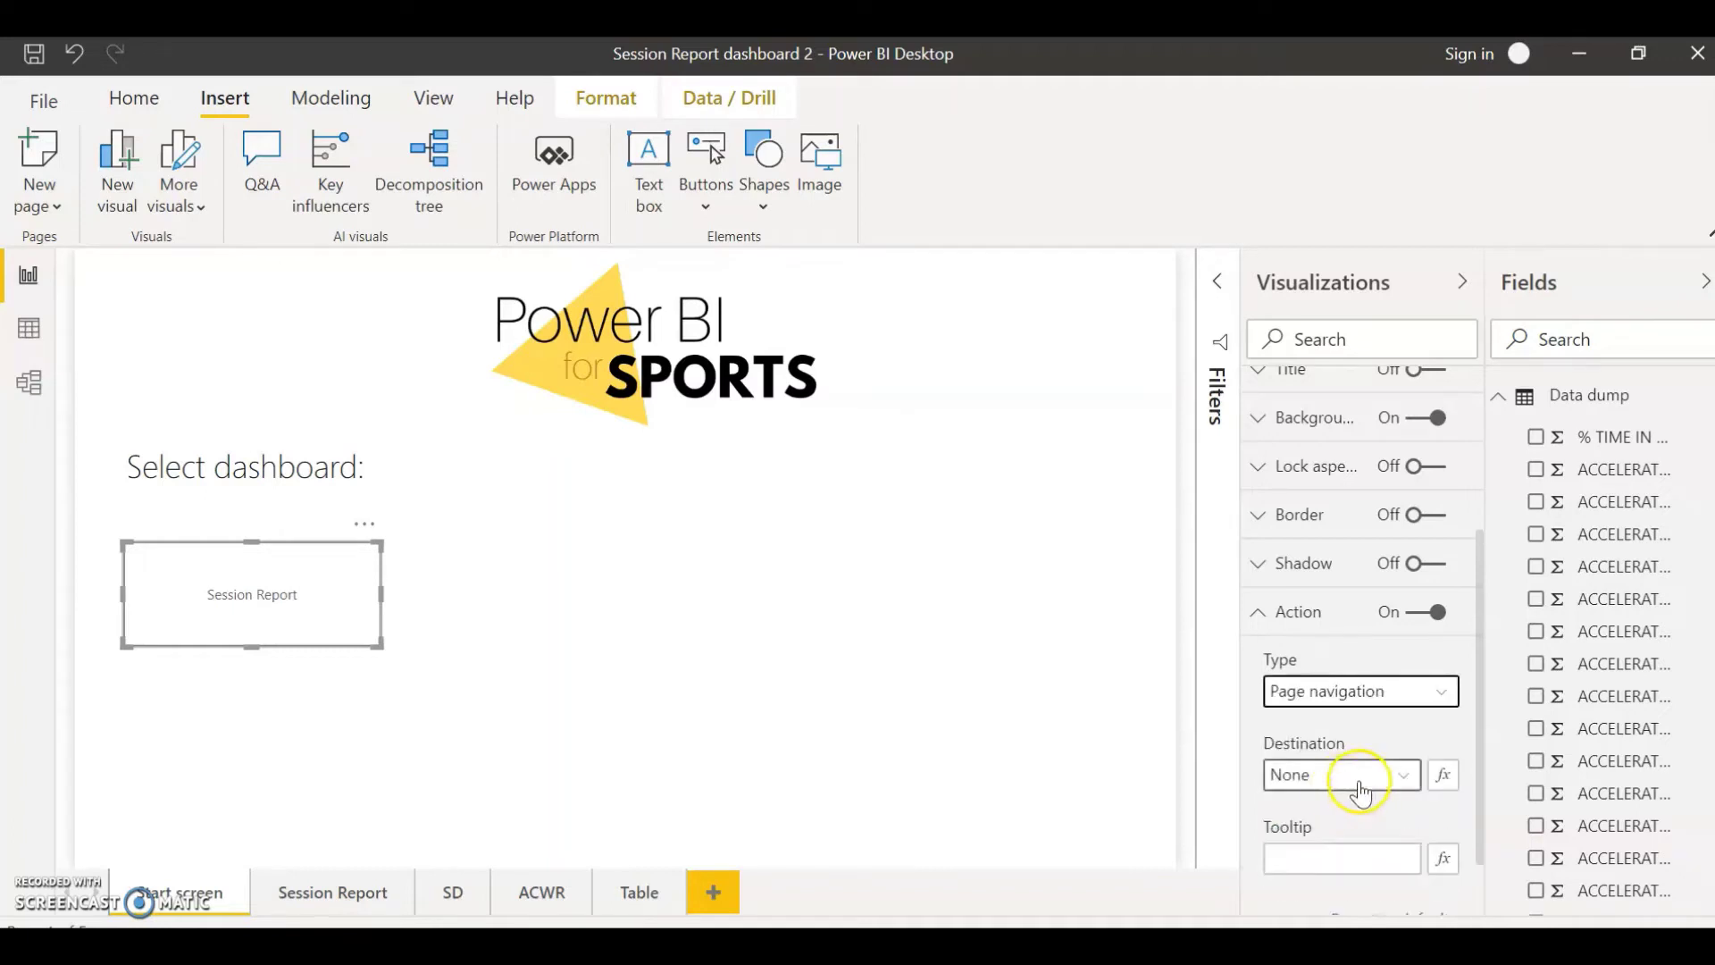
{"action": "scroll", "coordinate": [1367, 693], "scroll_direction": "down", "scroll_amount": 2}
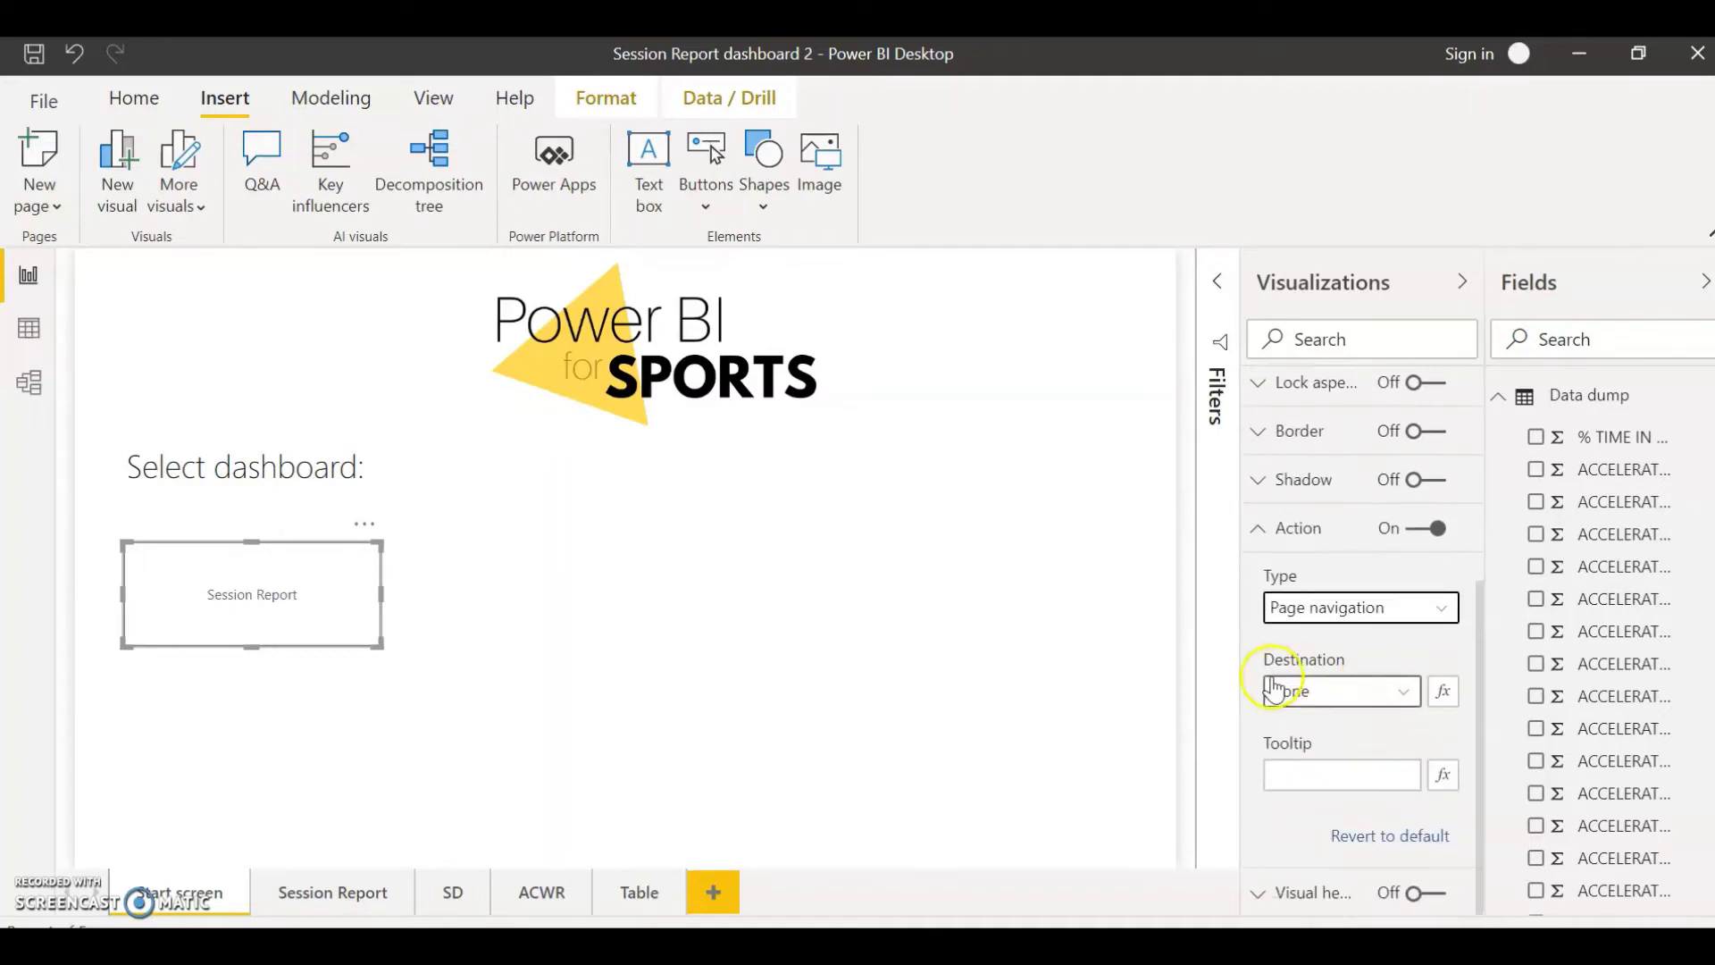
{"action": "left_click", "coordinate": [1403, 695]}
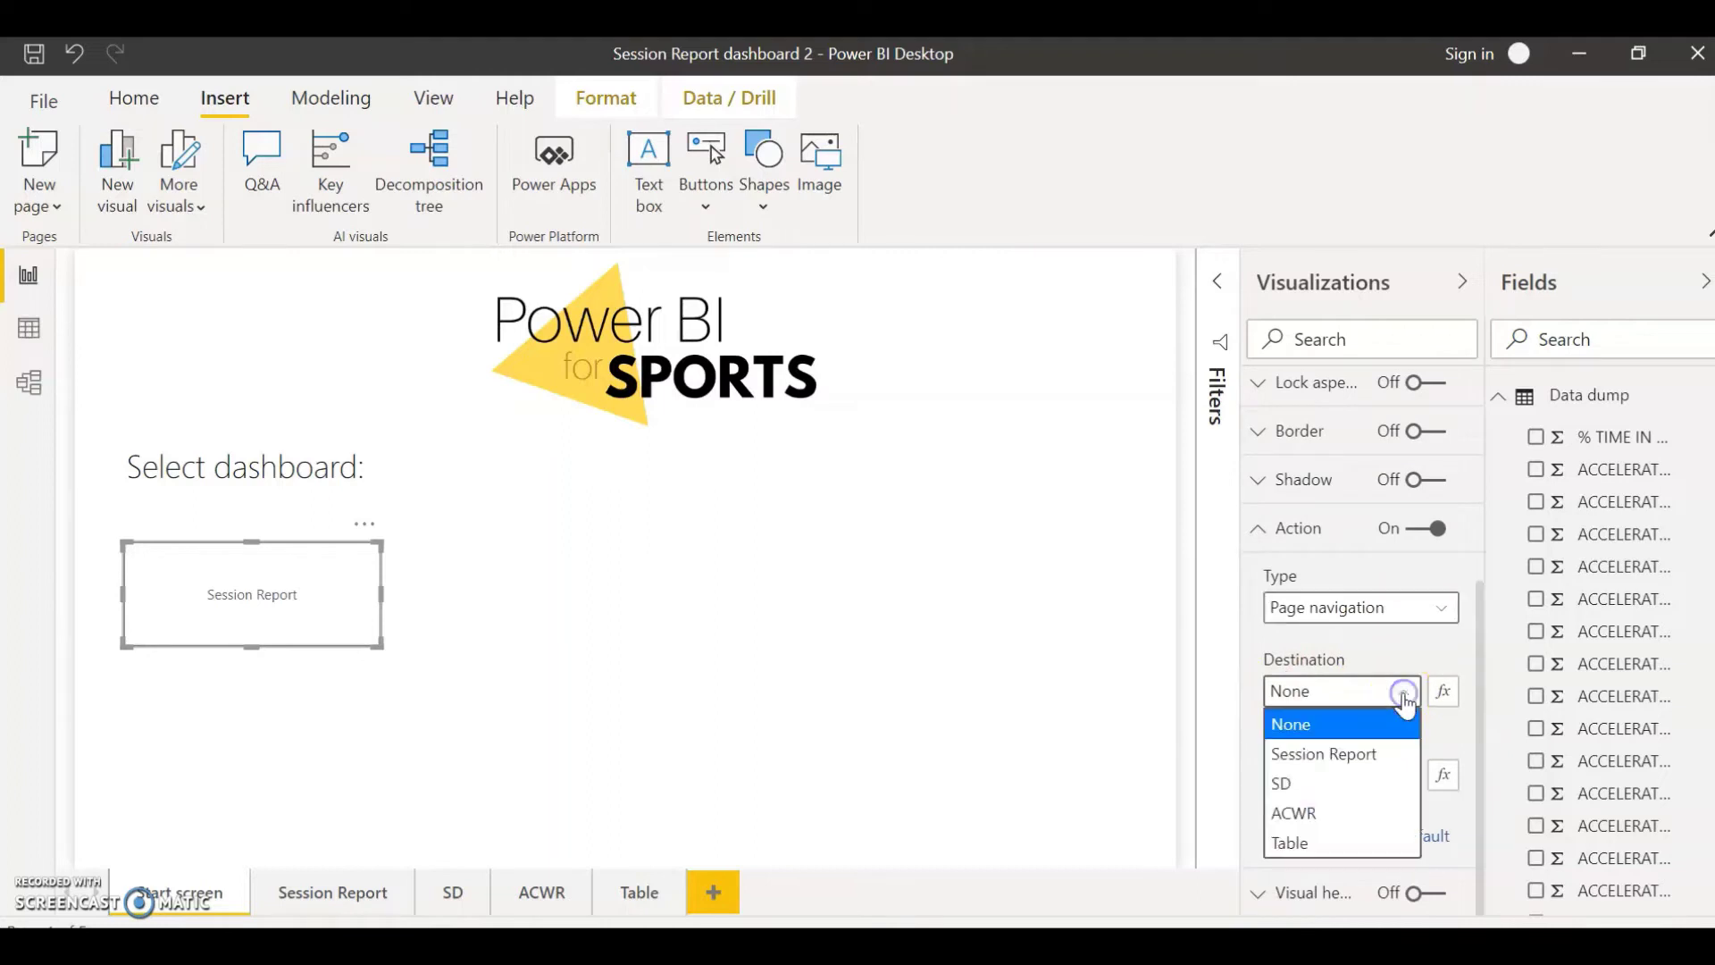
{"action": "left_click", "coordinate": [1313, 755]}
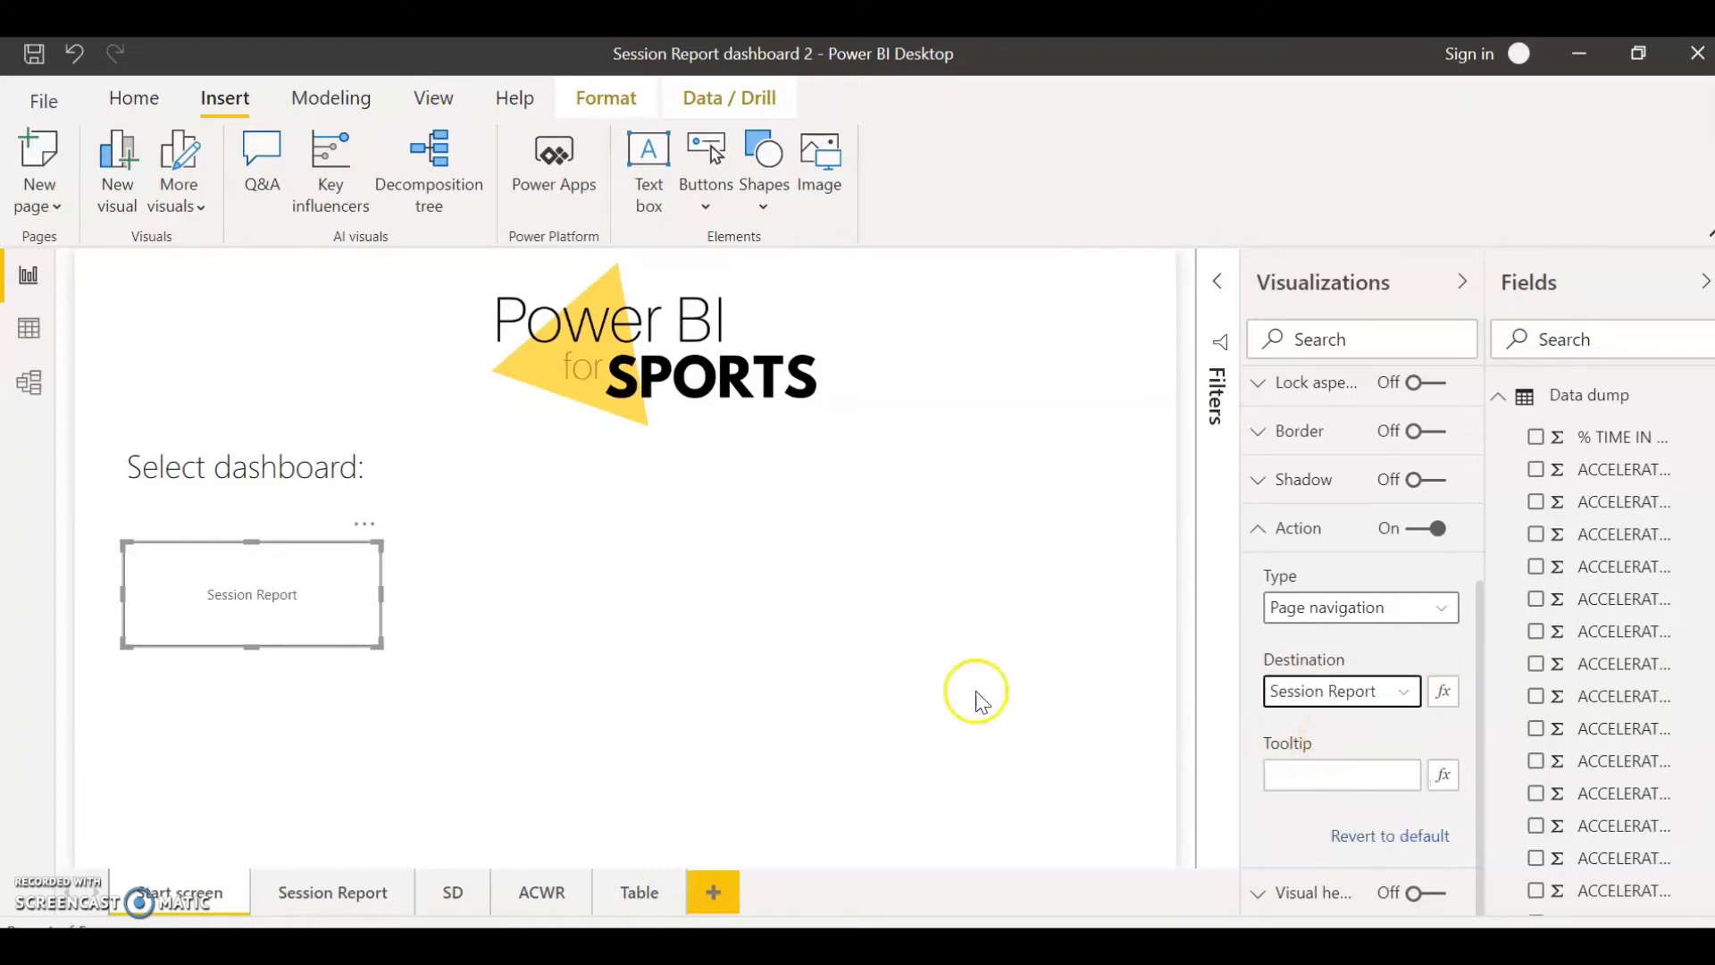
{"action": "left_click", "coordinate": [670, 705]}
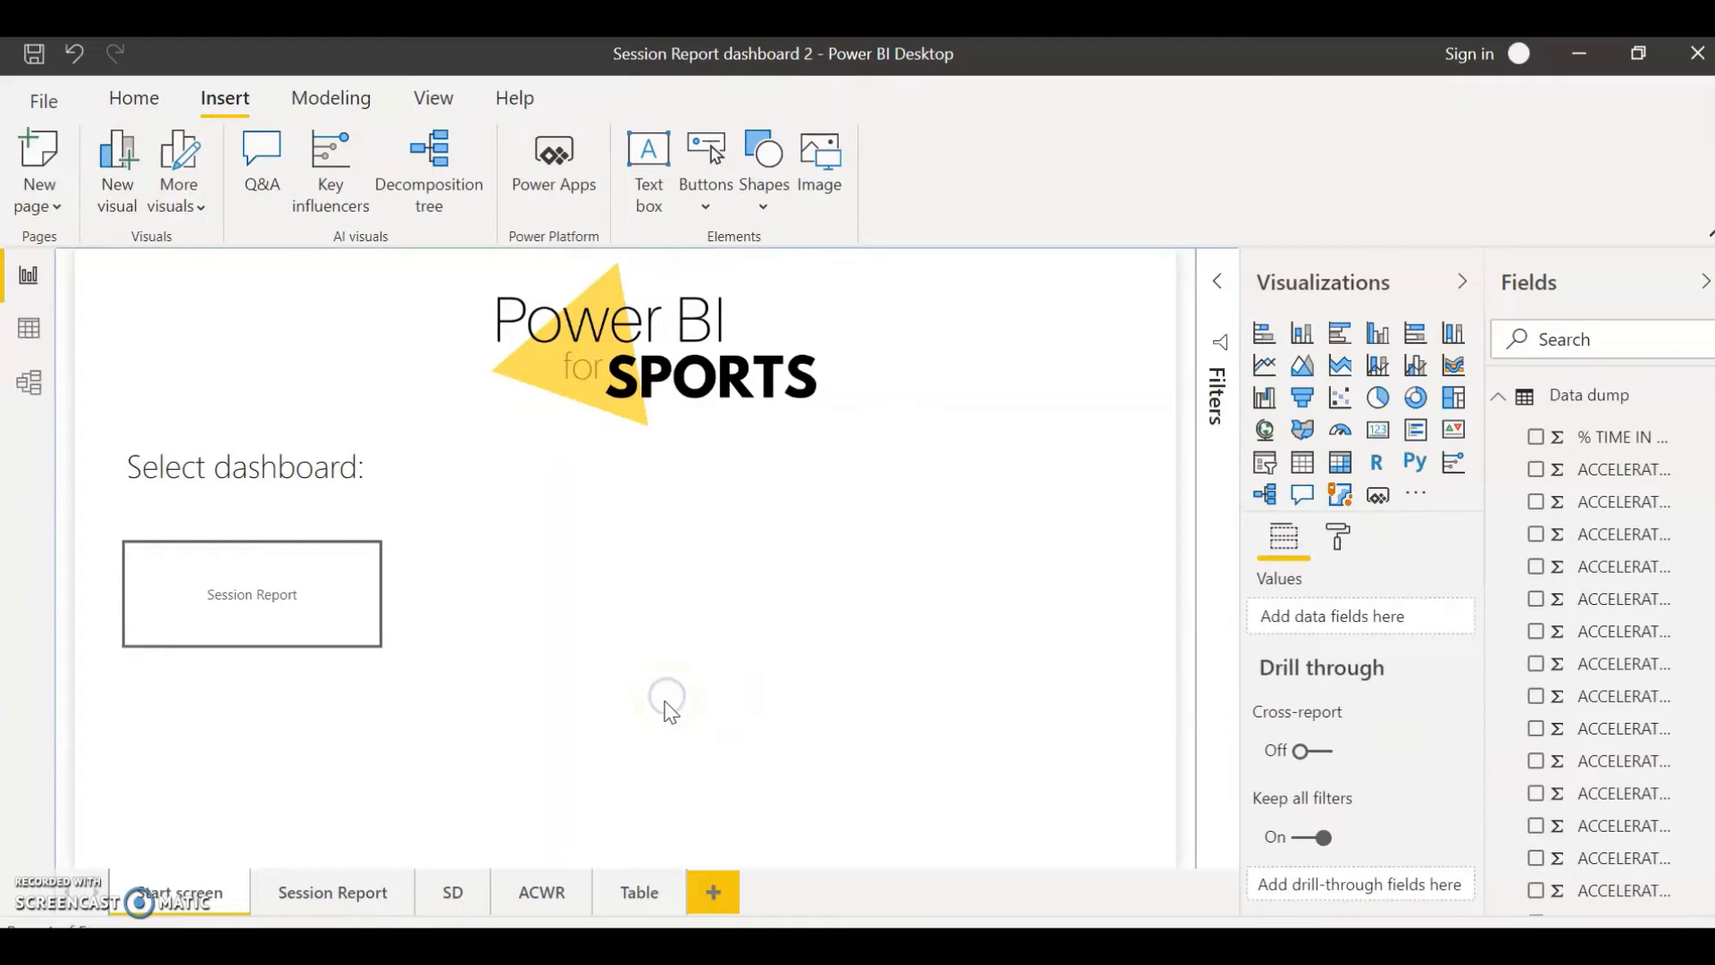
- Test the Session Report button's link, go back to the Start screen, and select the button
{"action": "left_click", "coordinate": [304, 583], "text": "ctrl"}
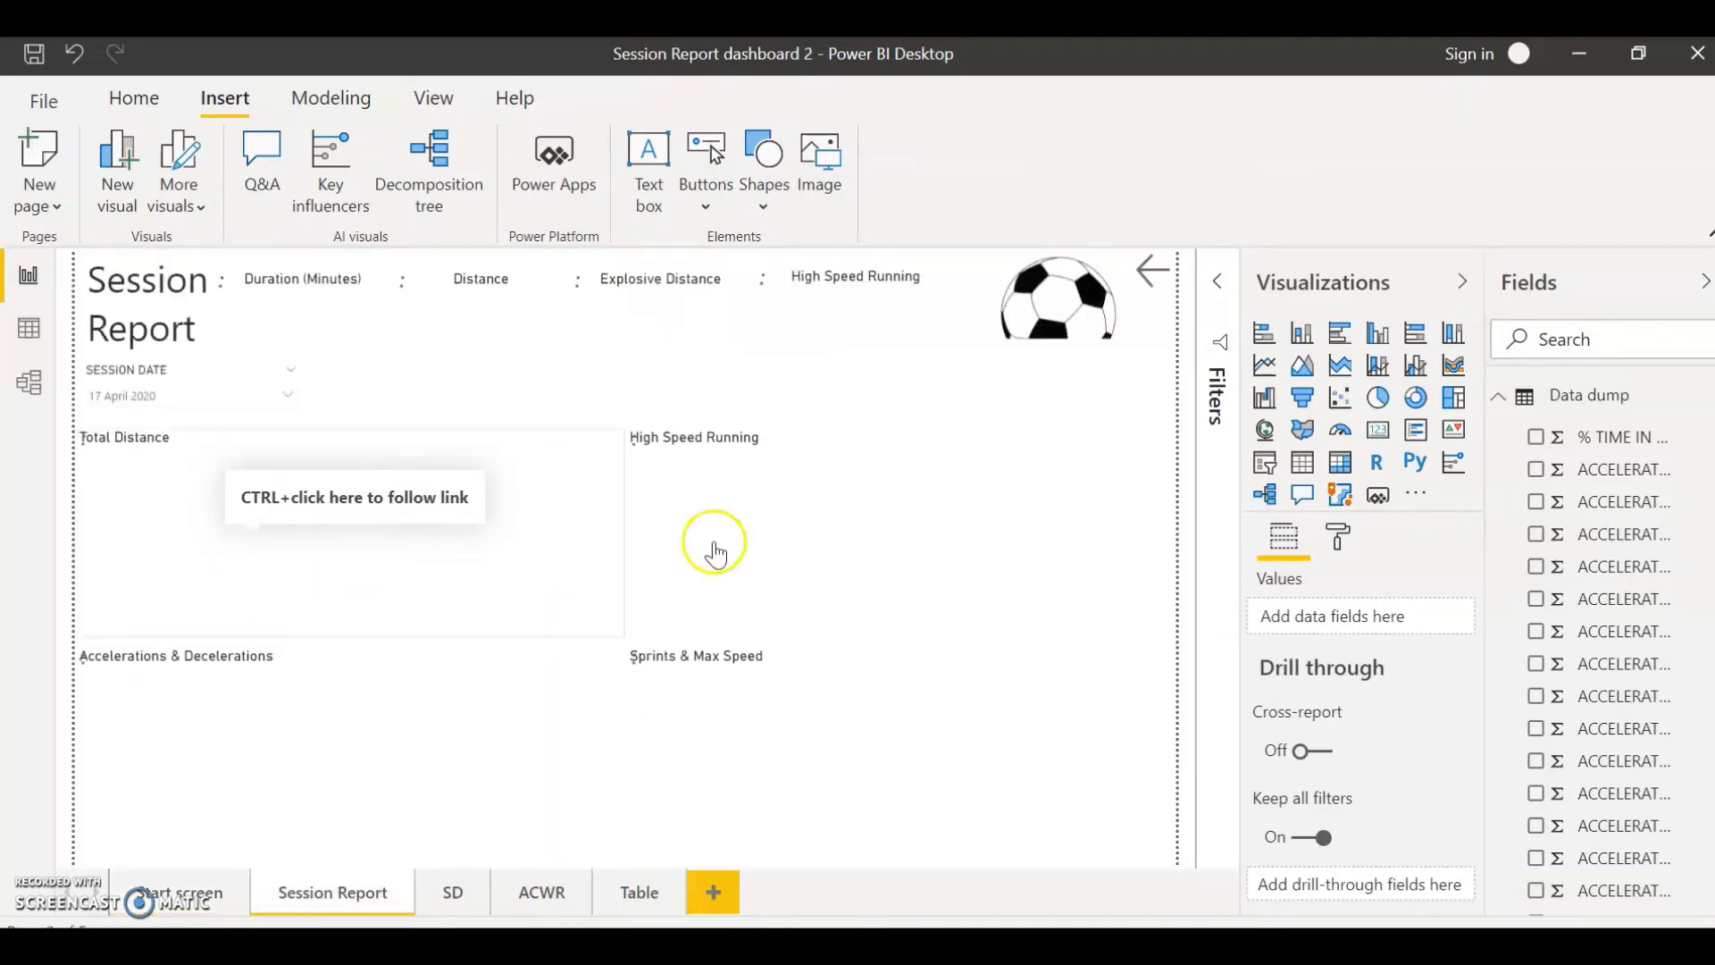
{"action": "left_click", "coordinate": [147, 910]}
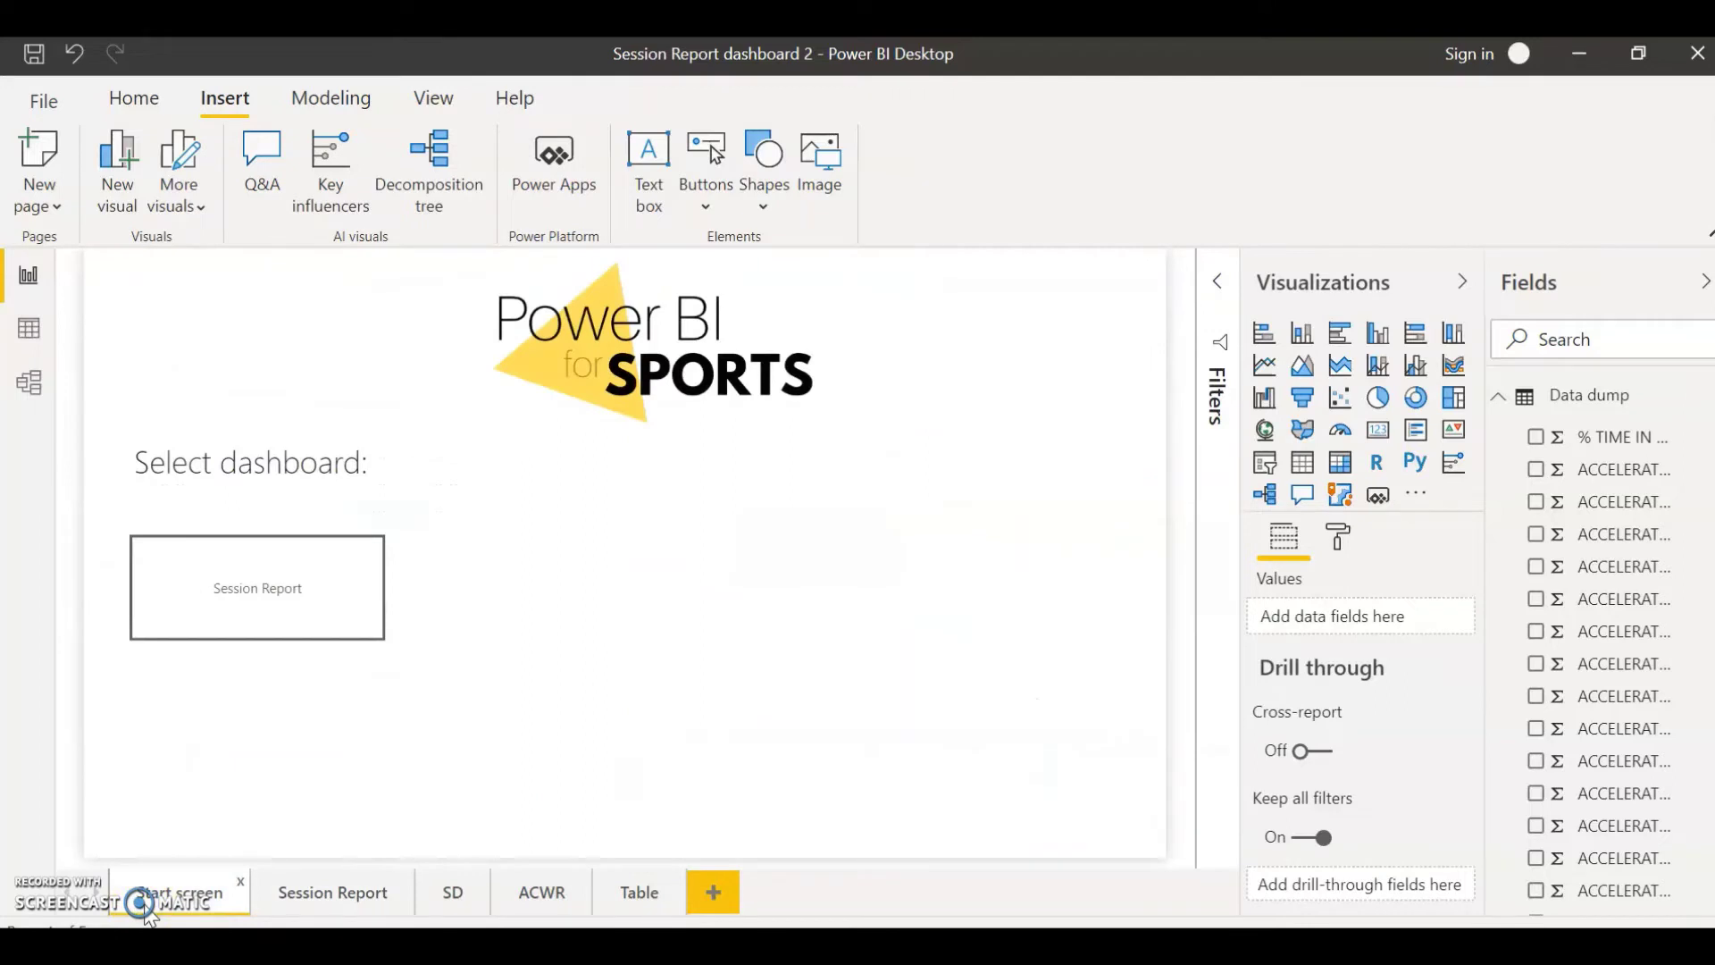
{"action": "left_click", "coordinate": [353, 597]}
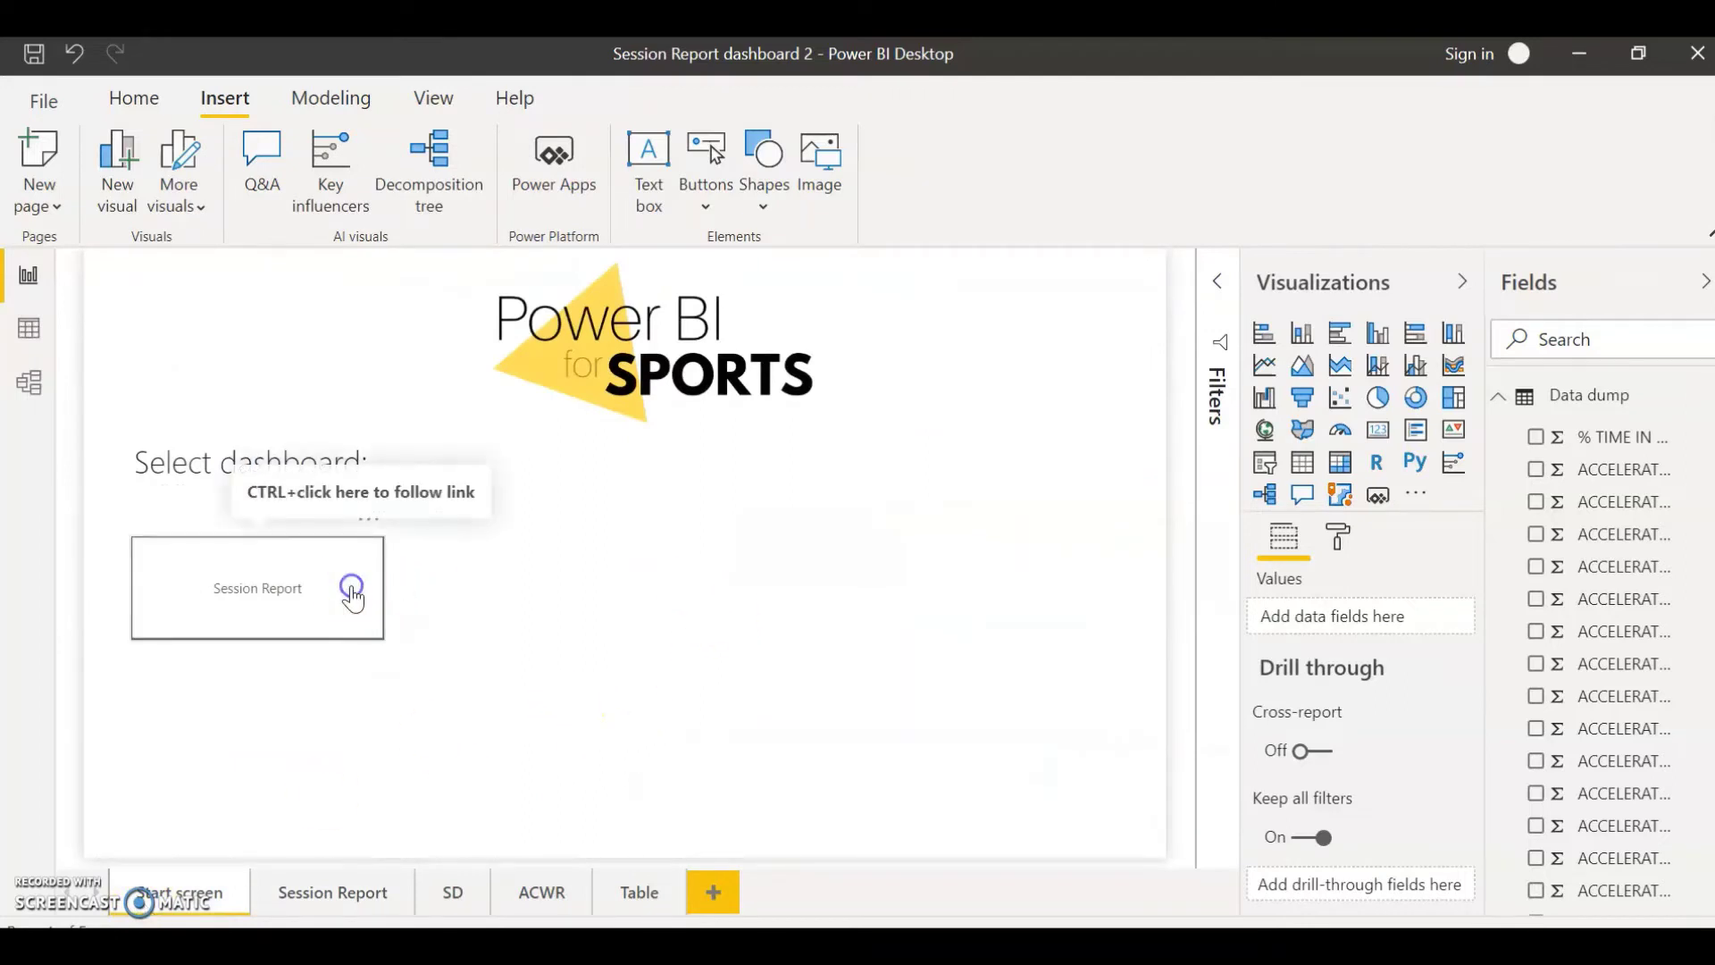
- Insert img1 from Documents > Youtube channel and resize it into a thumbnail under 'Select dashboard:'
{"action": "left_click", "coordinate": [478, 557]}
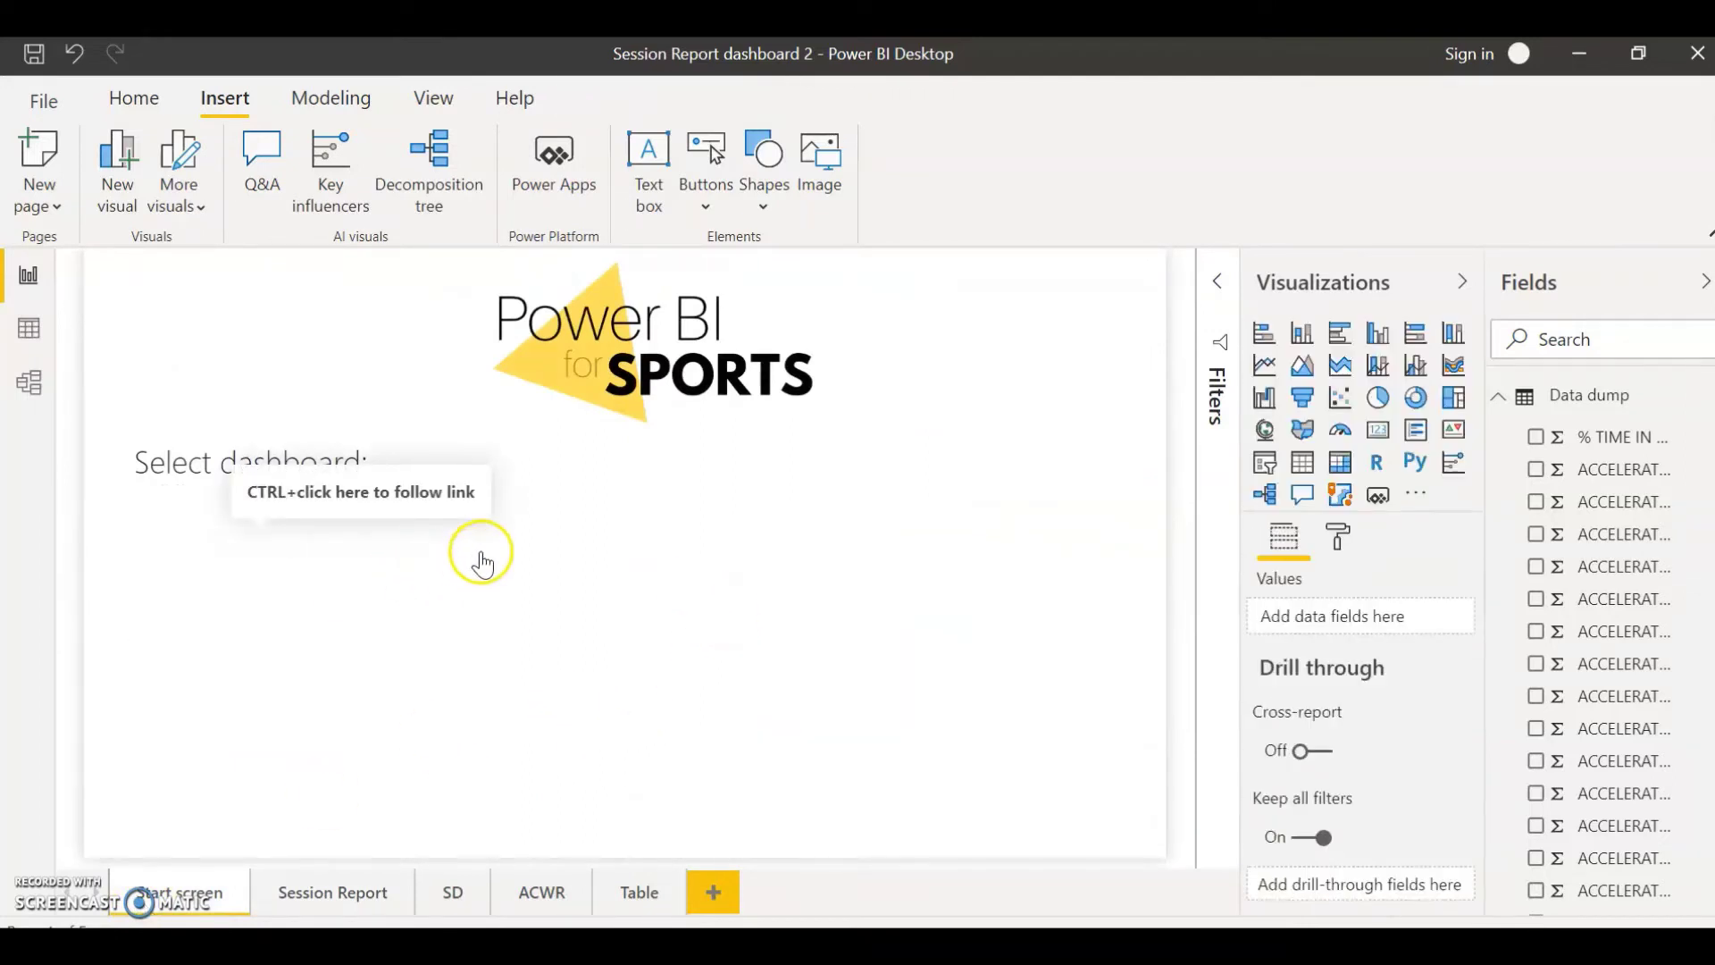
{"action": "left_click", "coordinate": [759, 204]}
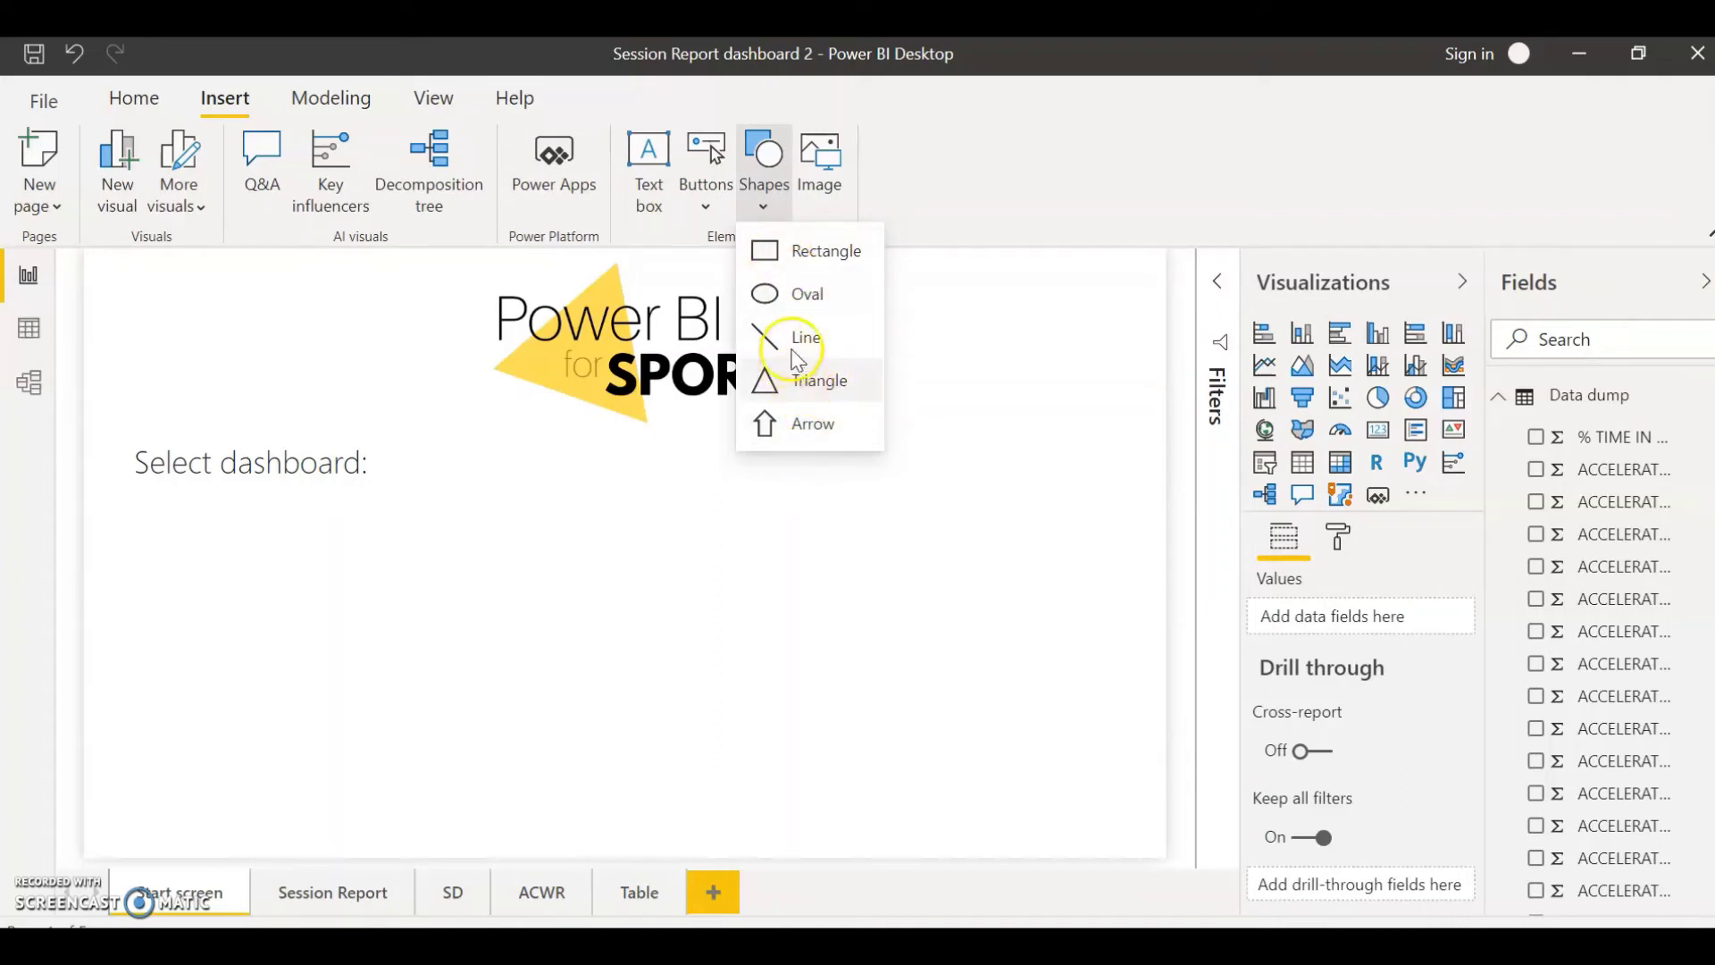
{"action": "left_click", "coordinate": [711, 210]}
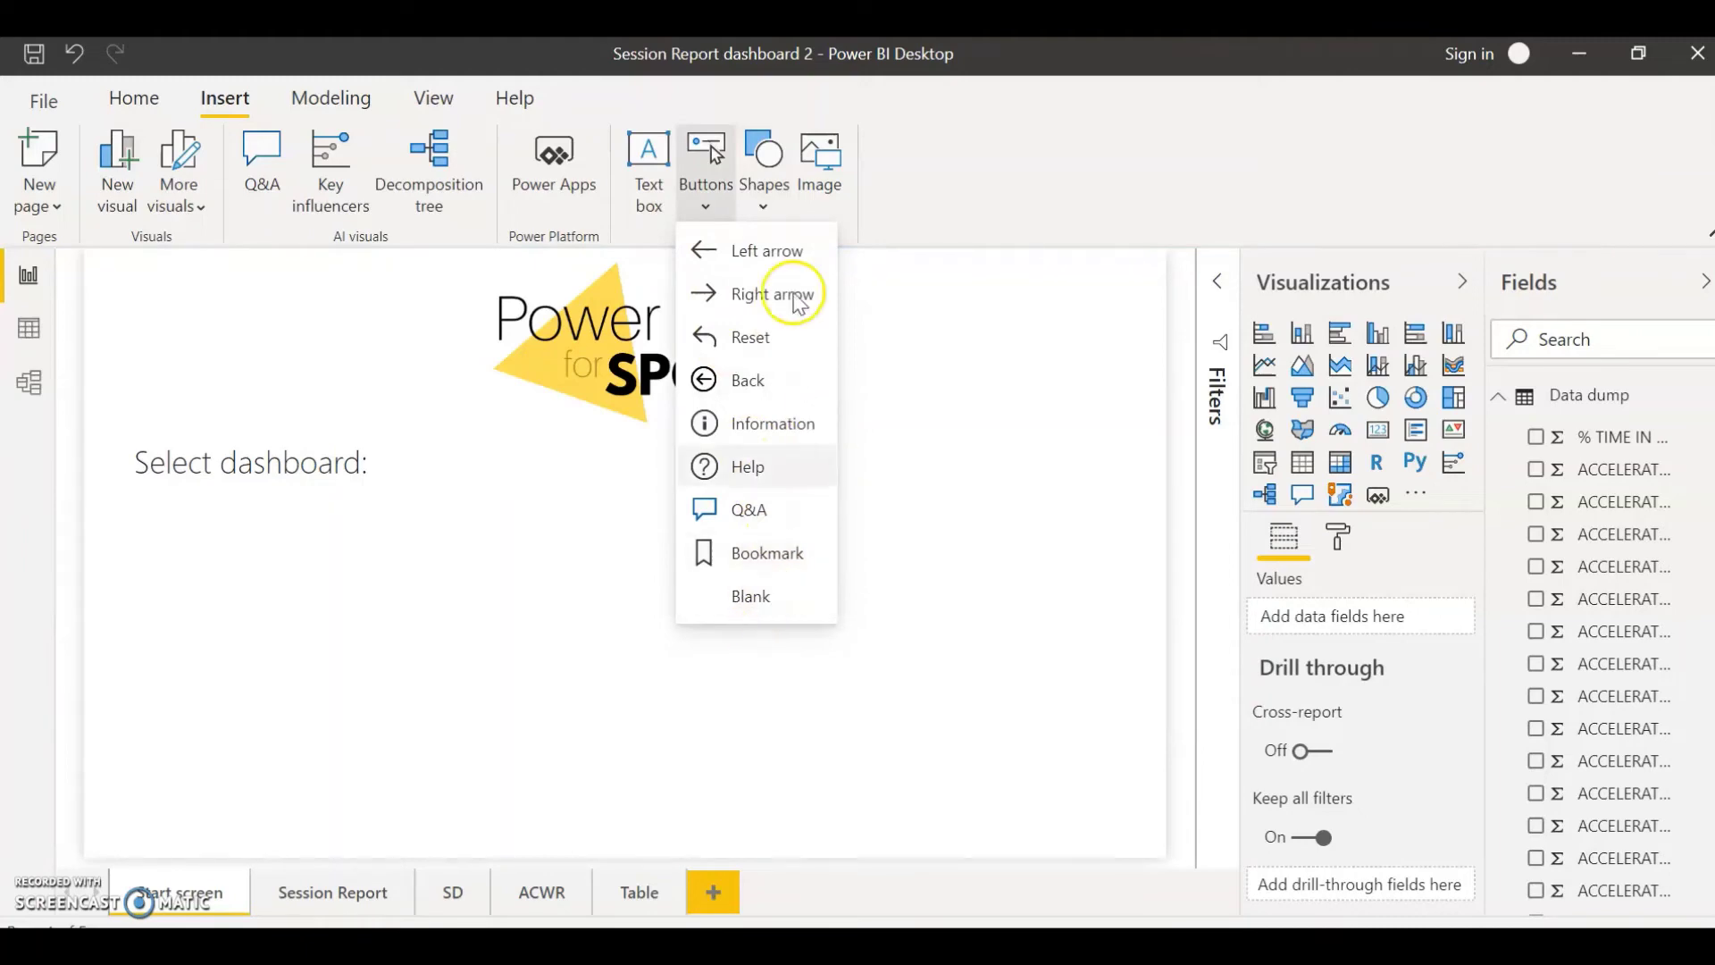
{"action": "left_click", "coordinate": [823, 193]}
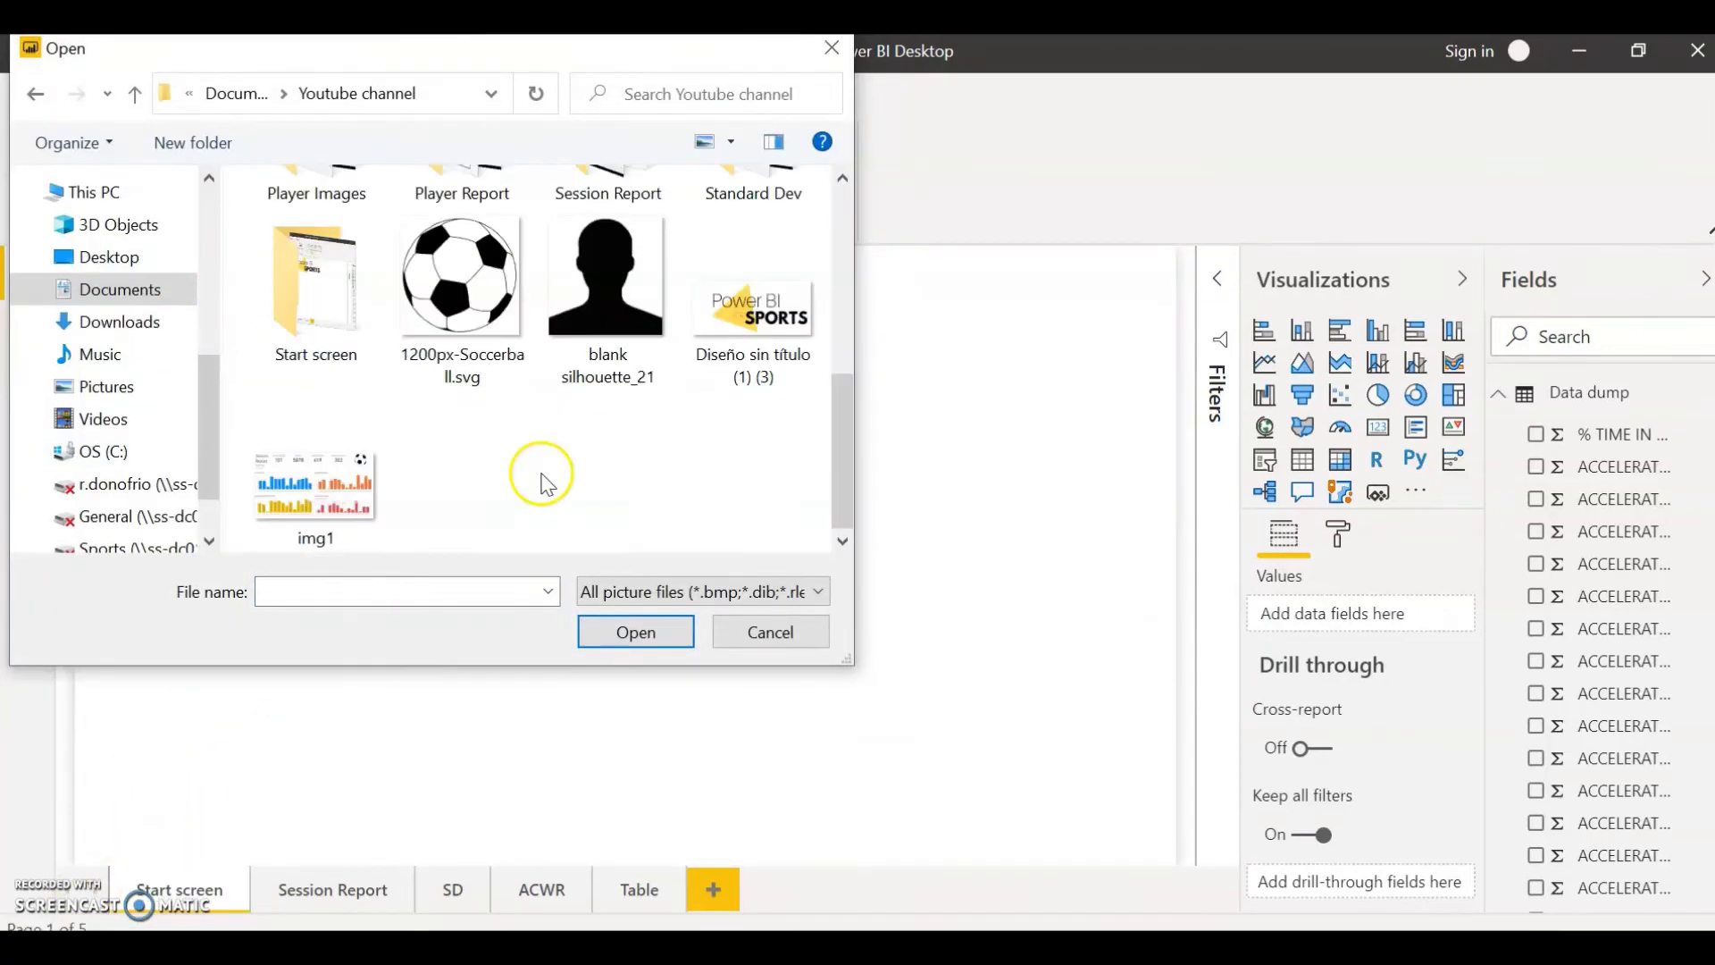
{"action": "left_click", "coordinate": [460, 510]}
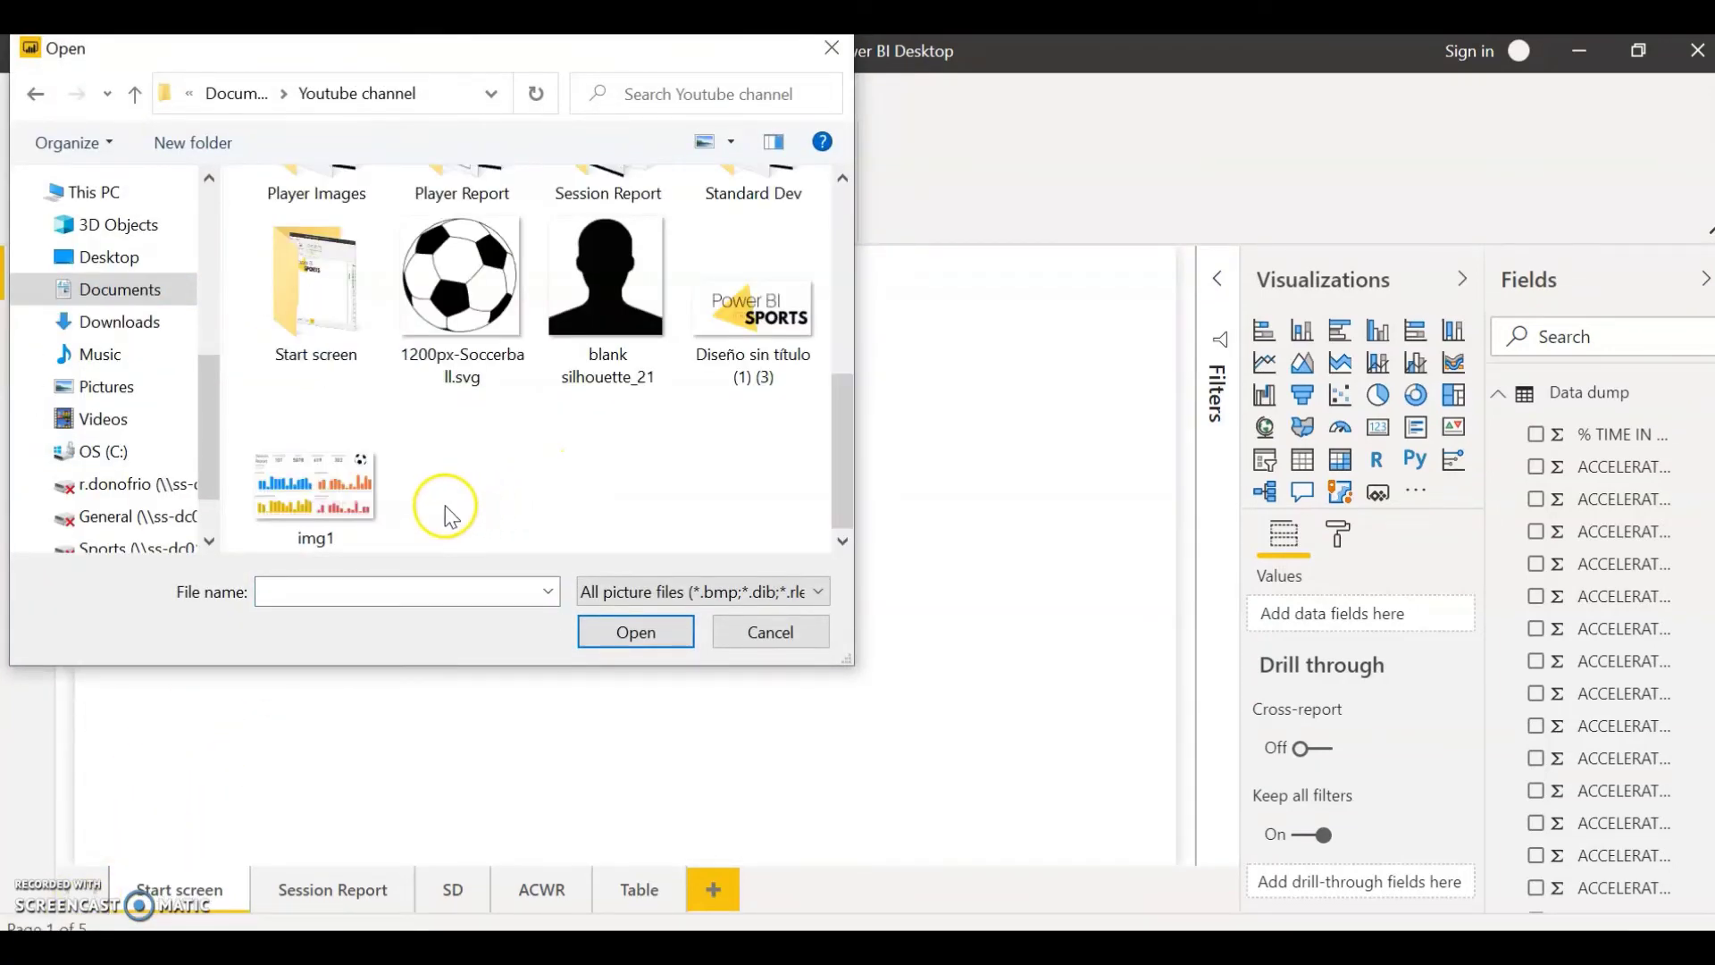
{"action": "double_click", "coordinate": [390, 527]}
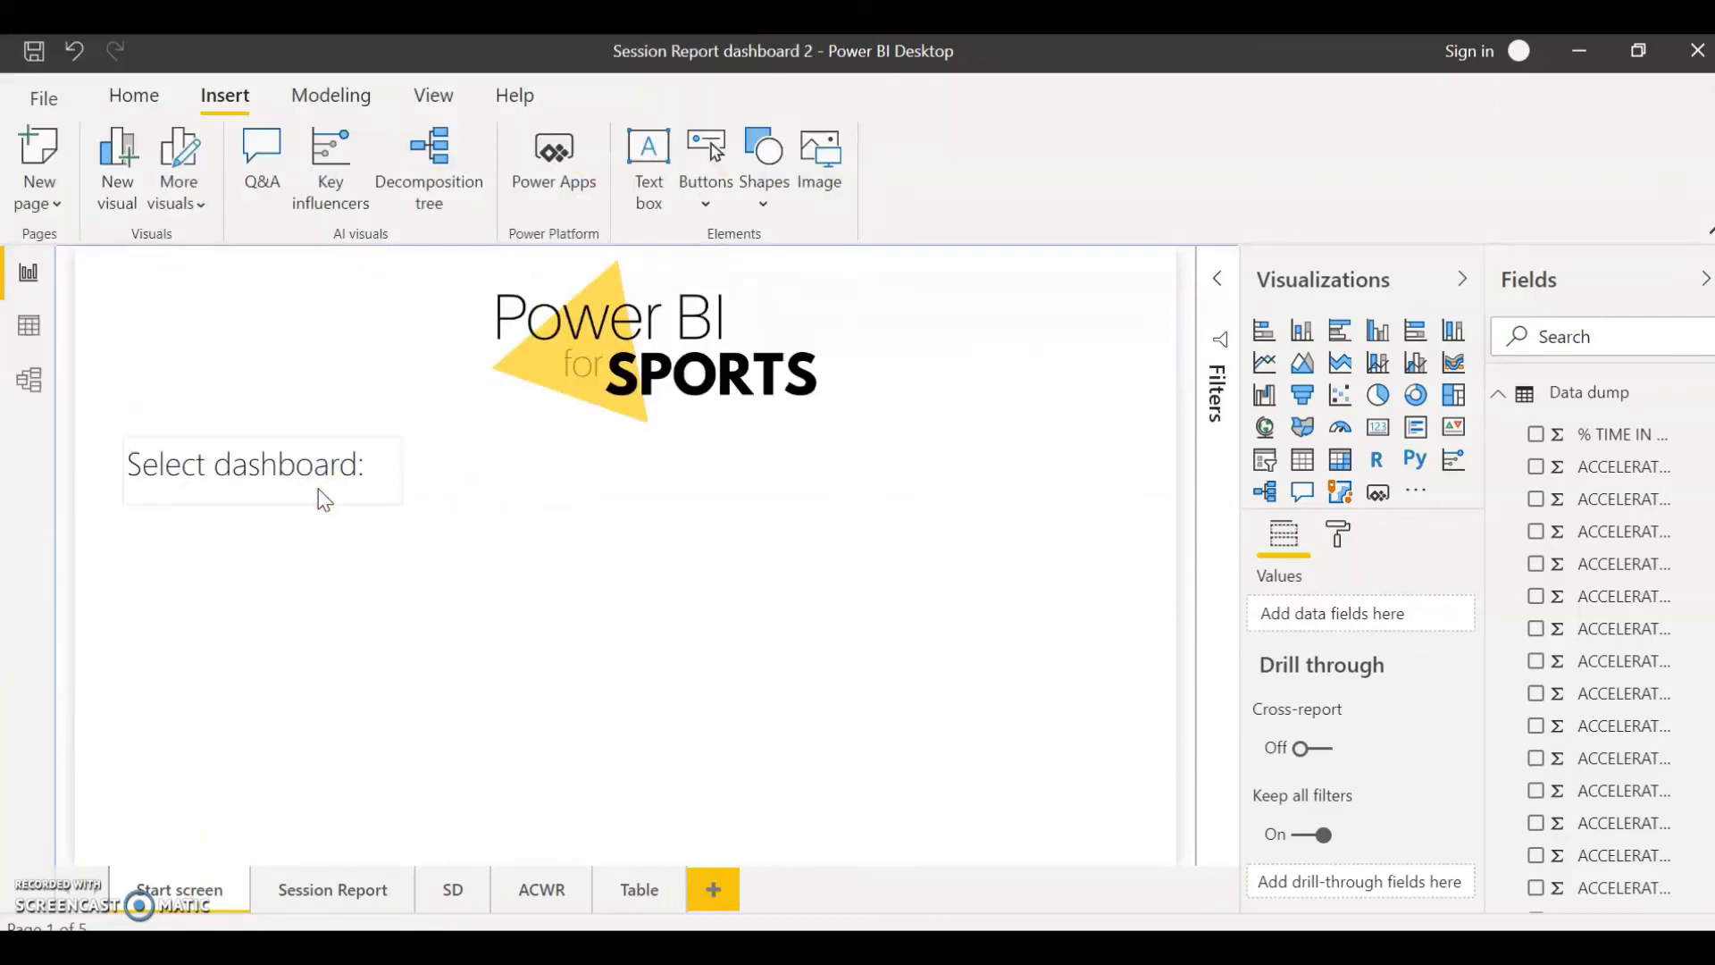
{"action": "left_click", "coordinate": [401, 745]}
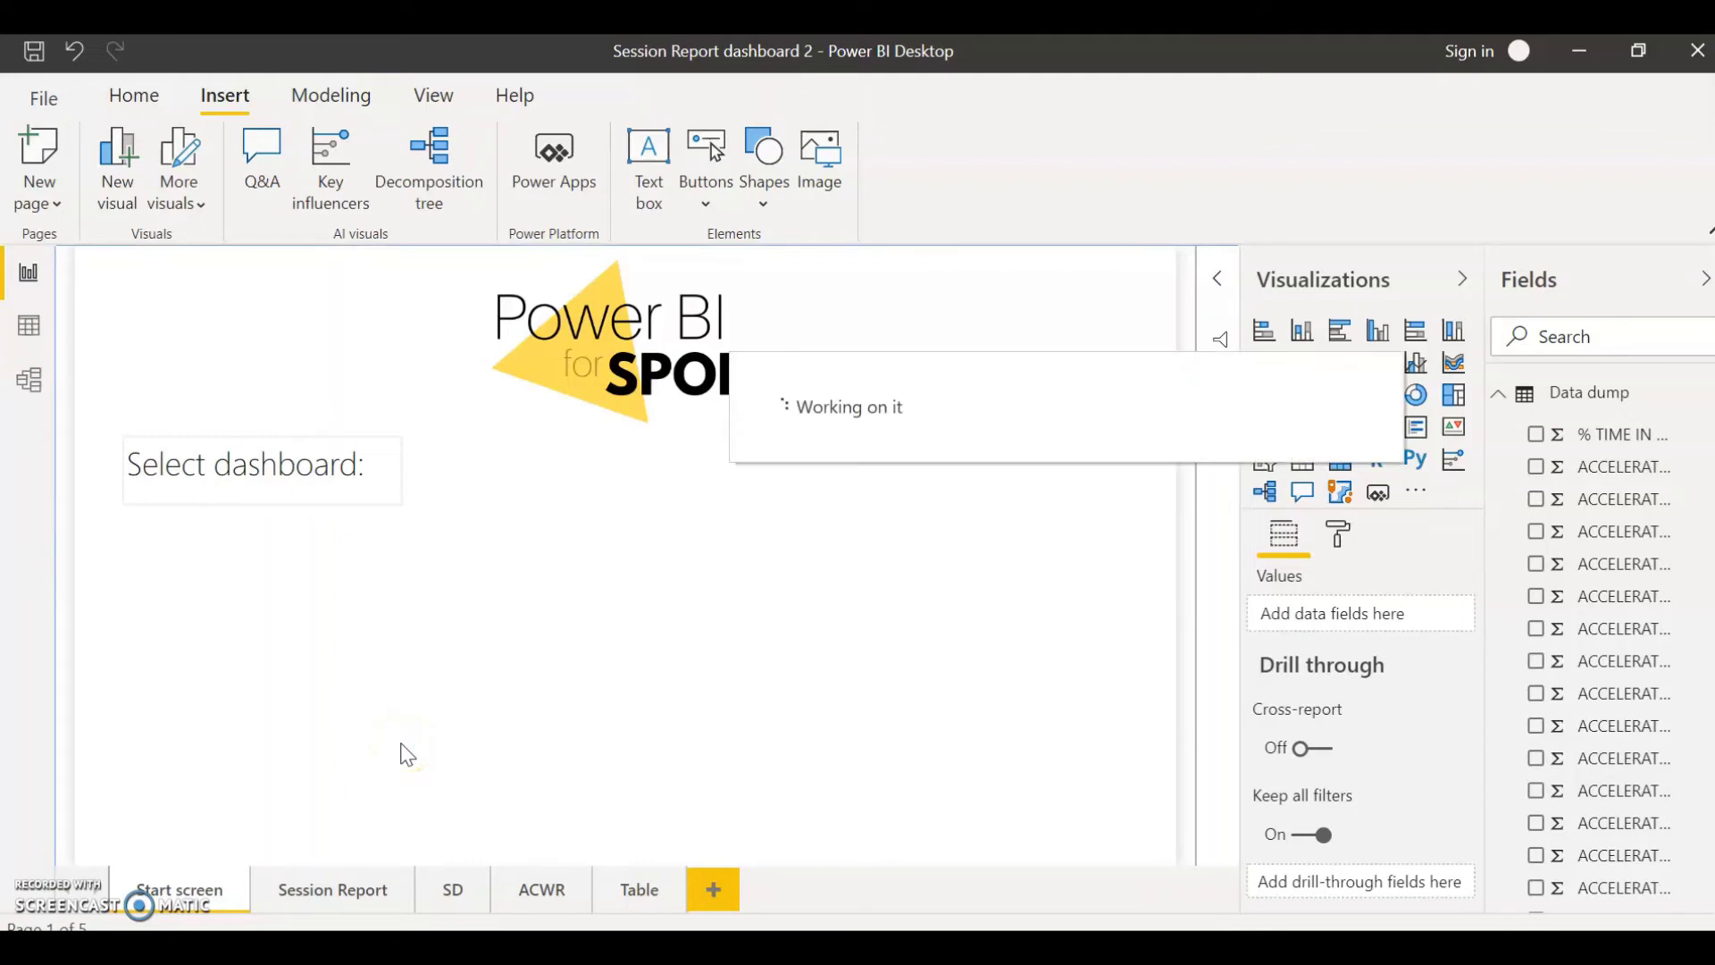
{"action": "left_click_drag", "start_coordinate": [394, 705], "coordinate": [417, 742]}
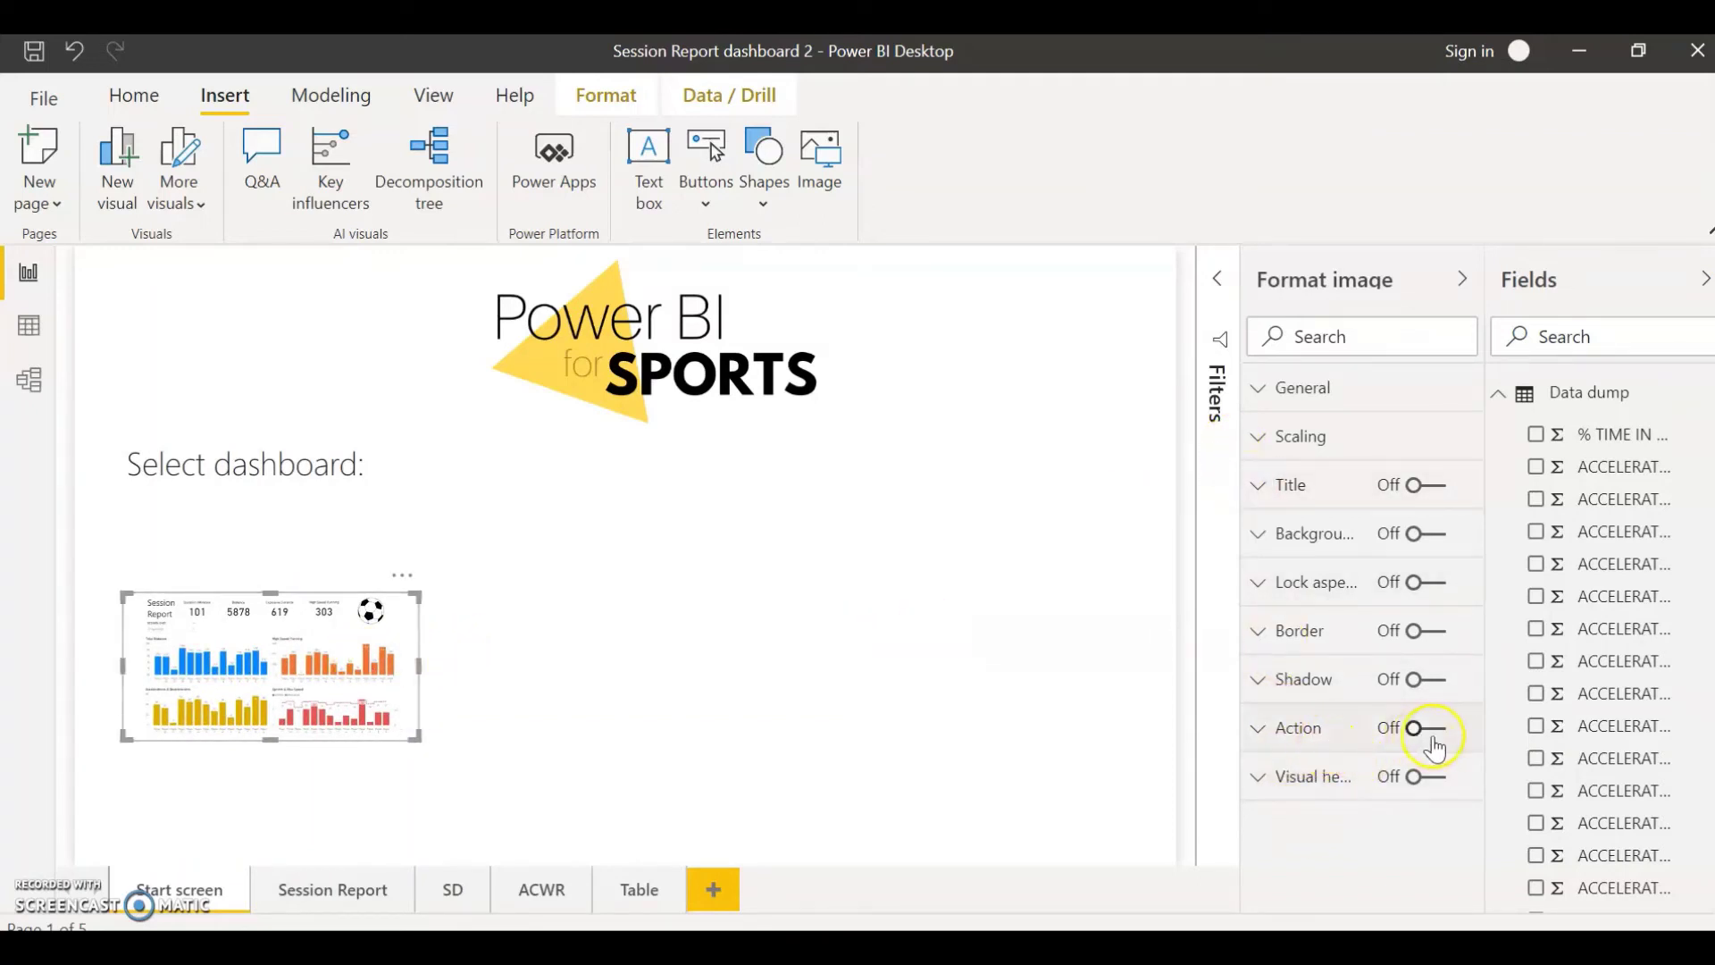
- Give the img1 thumbnail a page-navigation action to the Session Report page
{"action": "left_click", "coordinate": [1432, 738]}
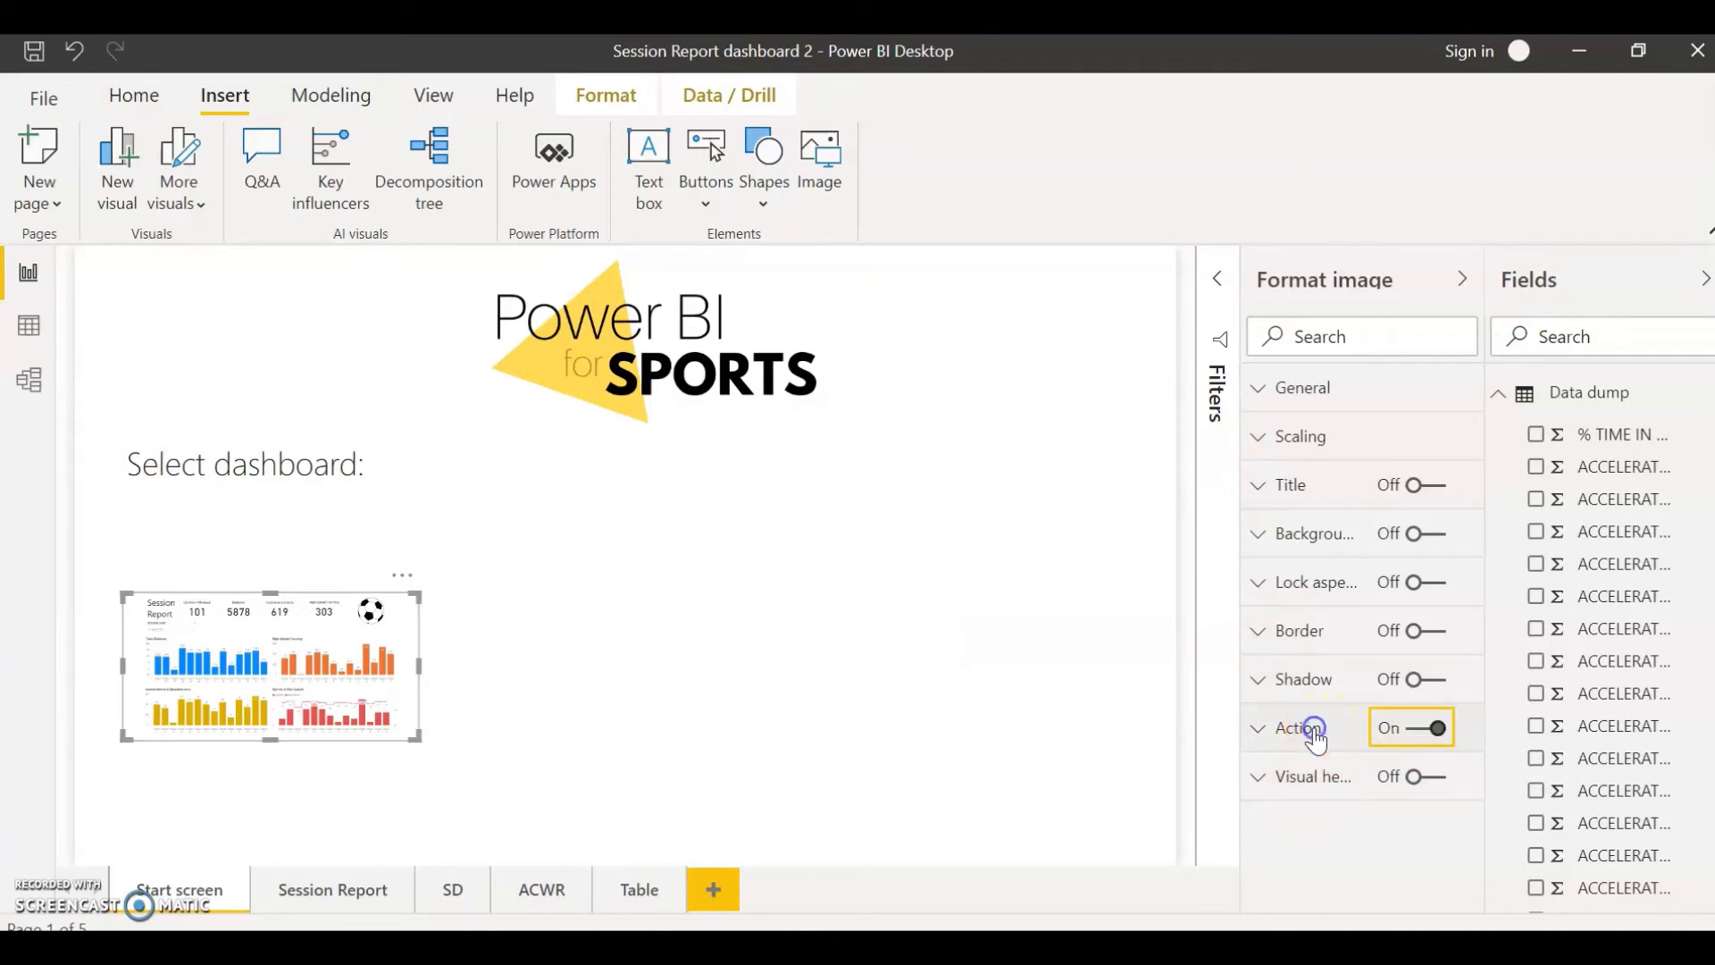
{"action": "left_click", "coordinate": [1315, 729]}
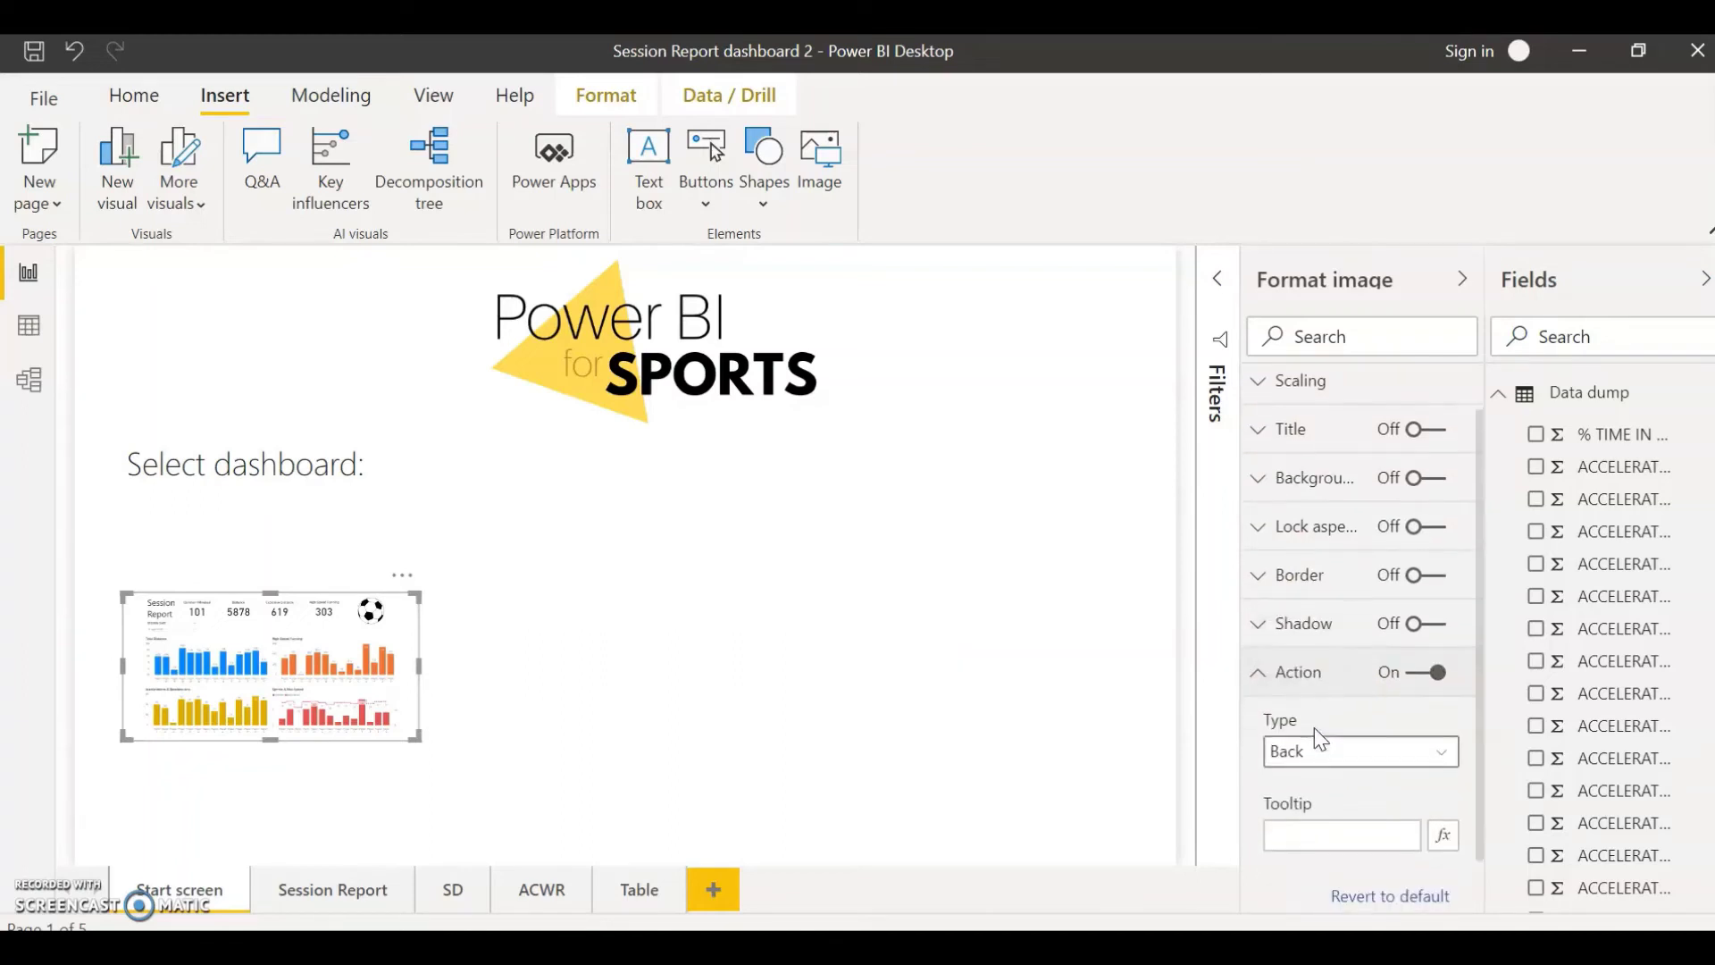
{"action": "left_click", "coordinate": [1315, 728]}
{"action": "left_click", "coordinate": [1315, 753]}
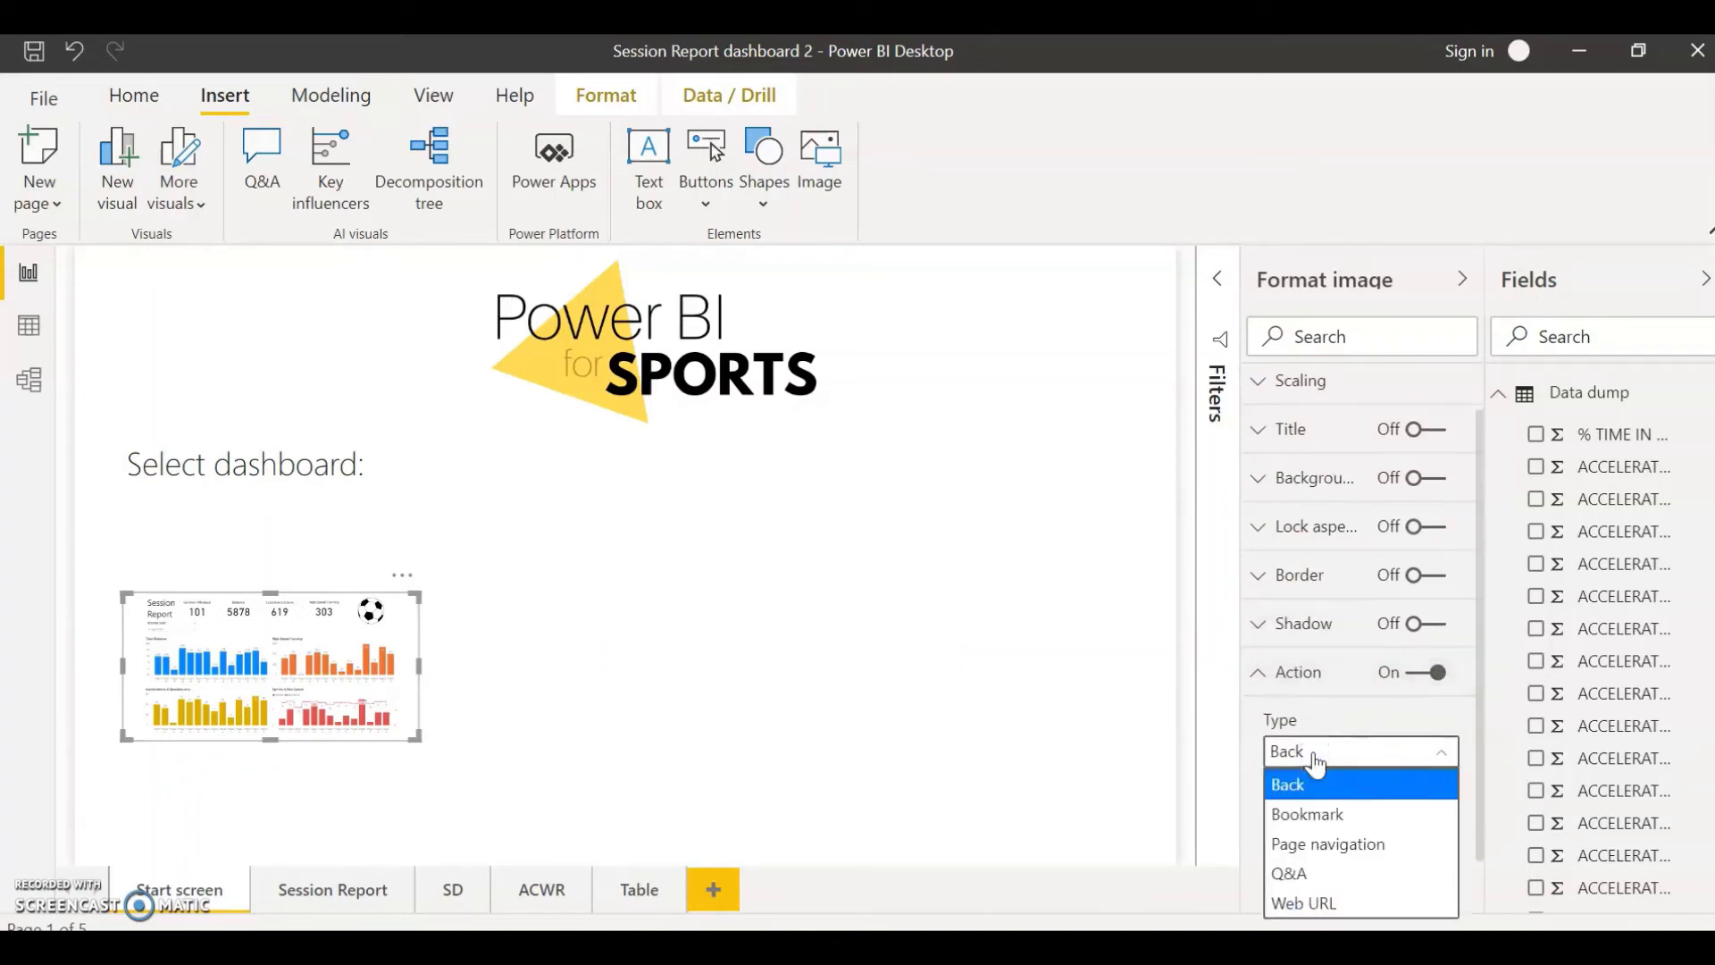
{"action": "left_click", "coordinate": [1337, 844]}
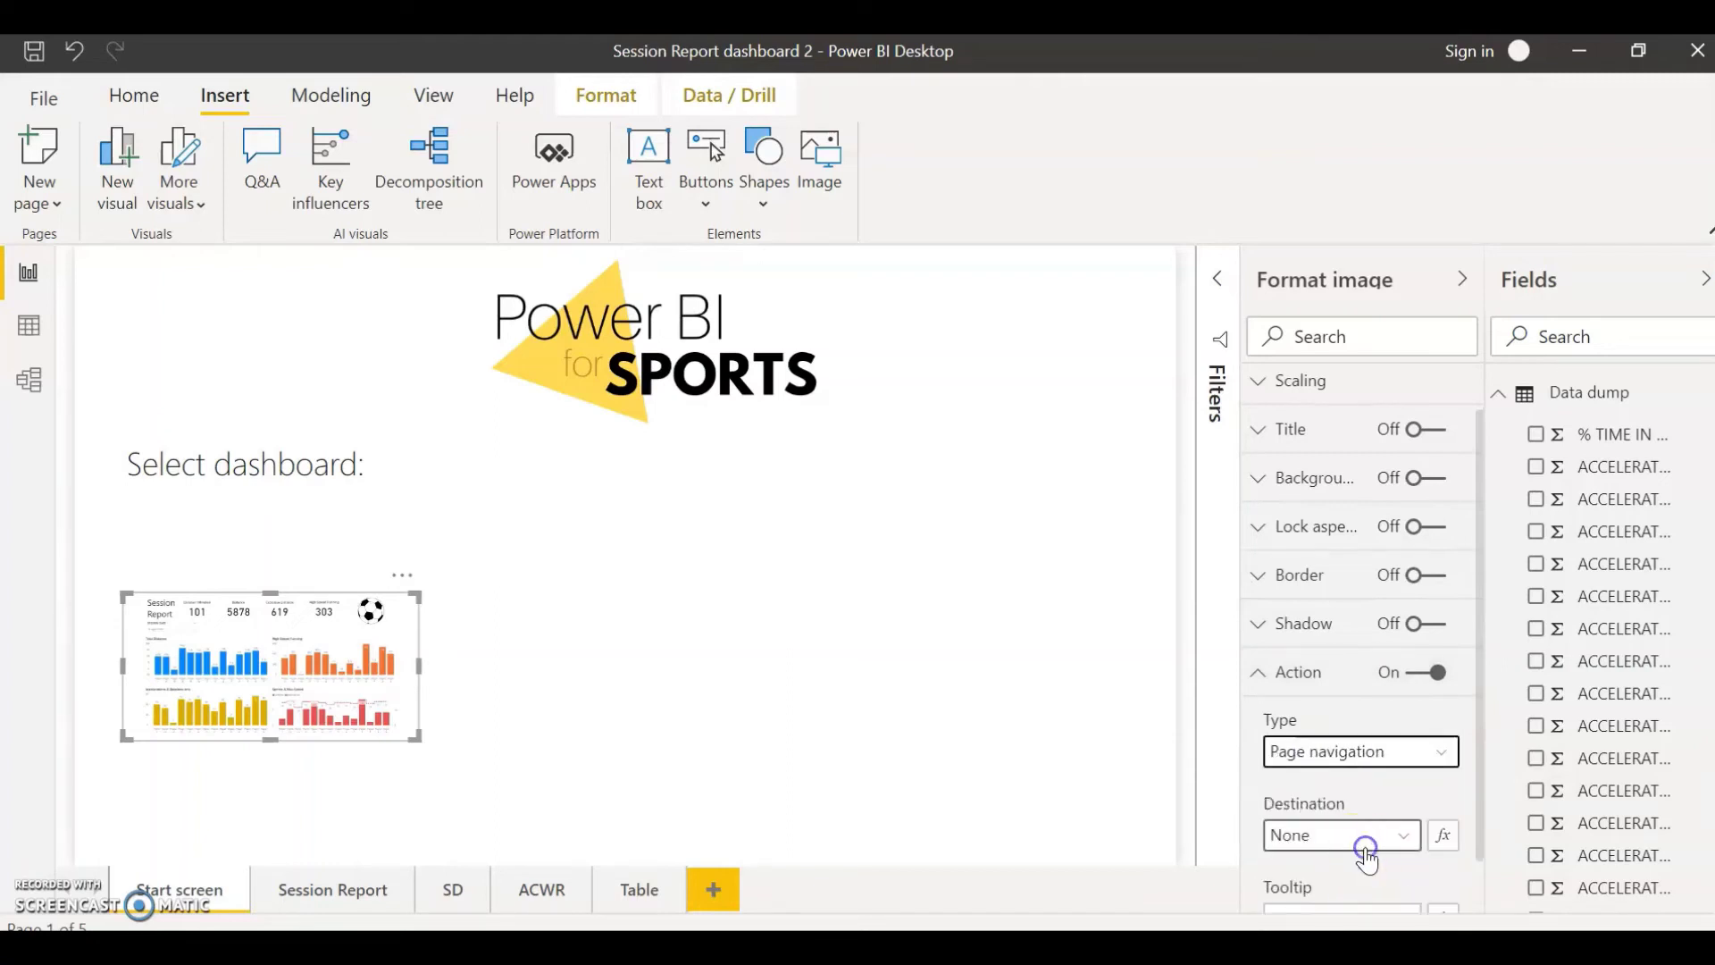
{"action": "left_click", "coordinate": [1366, 851]}
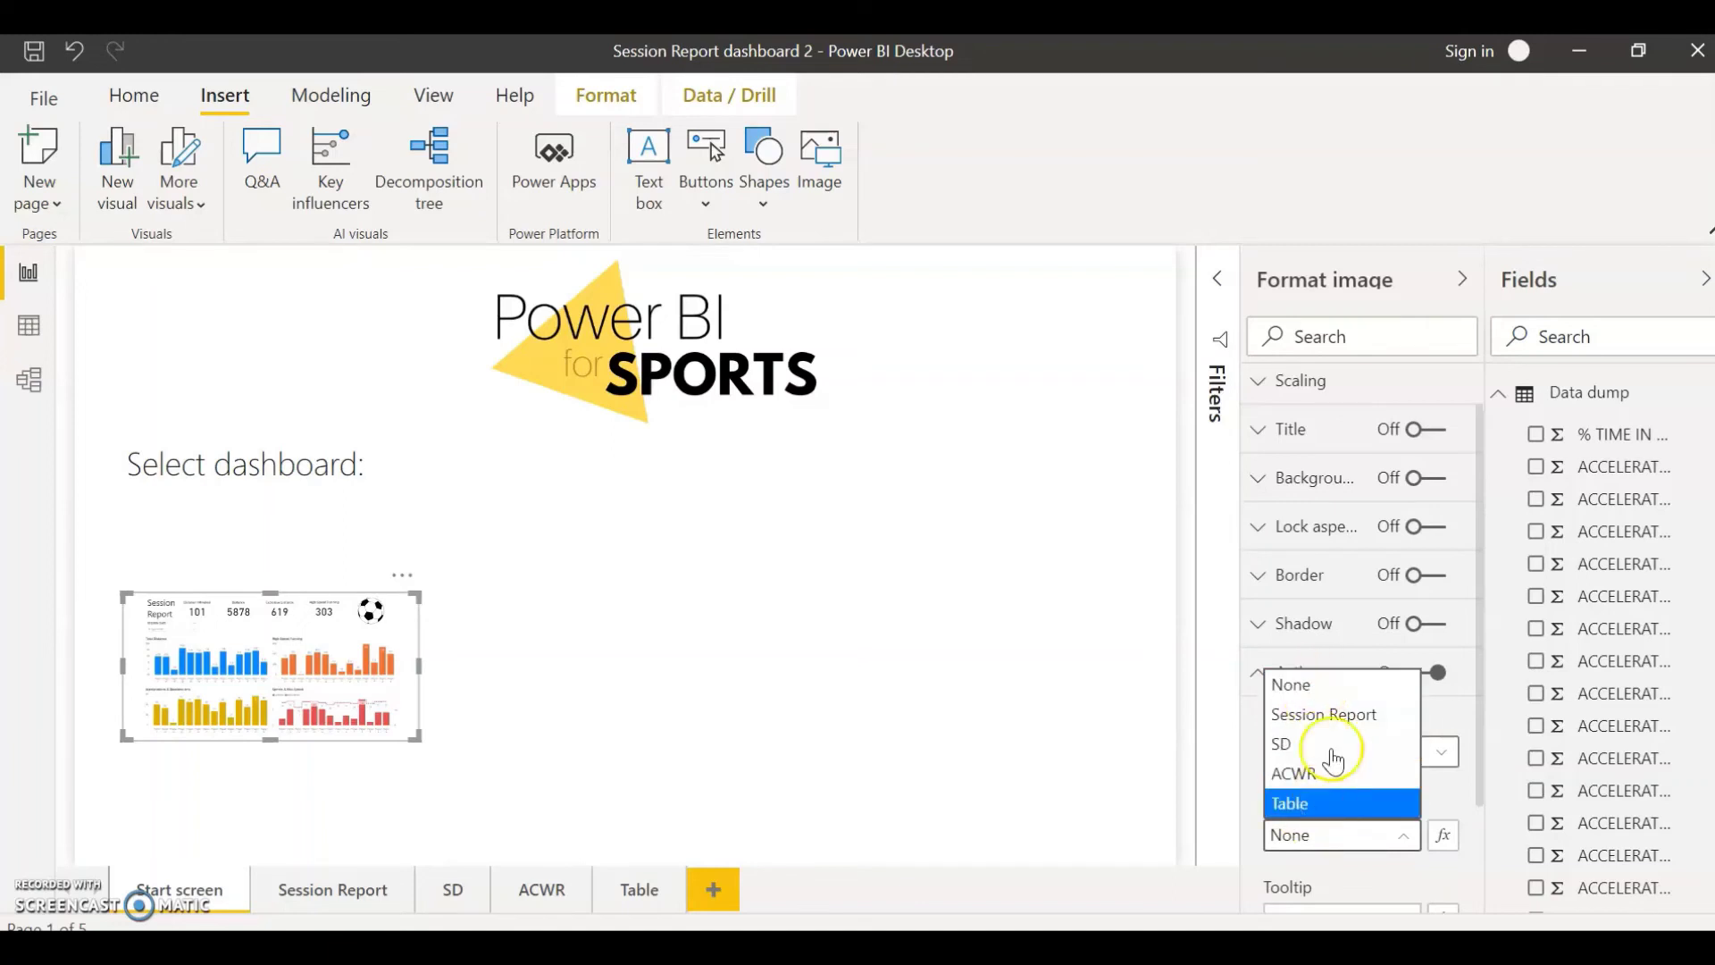
{"action": "left_click", "coordinate": [1339, 719]}
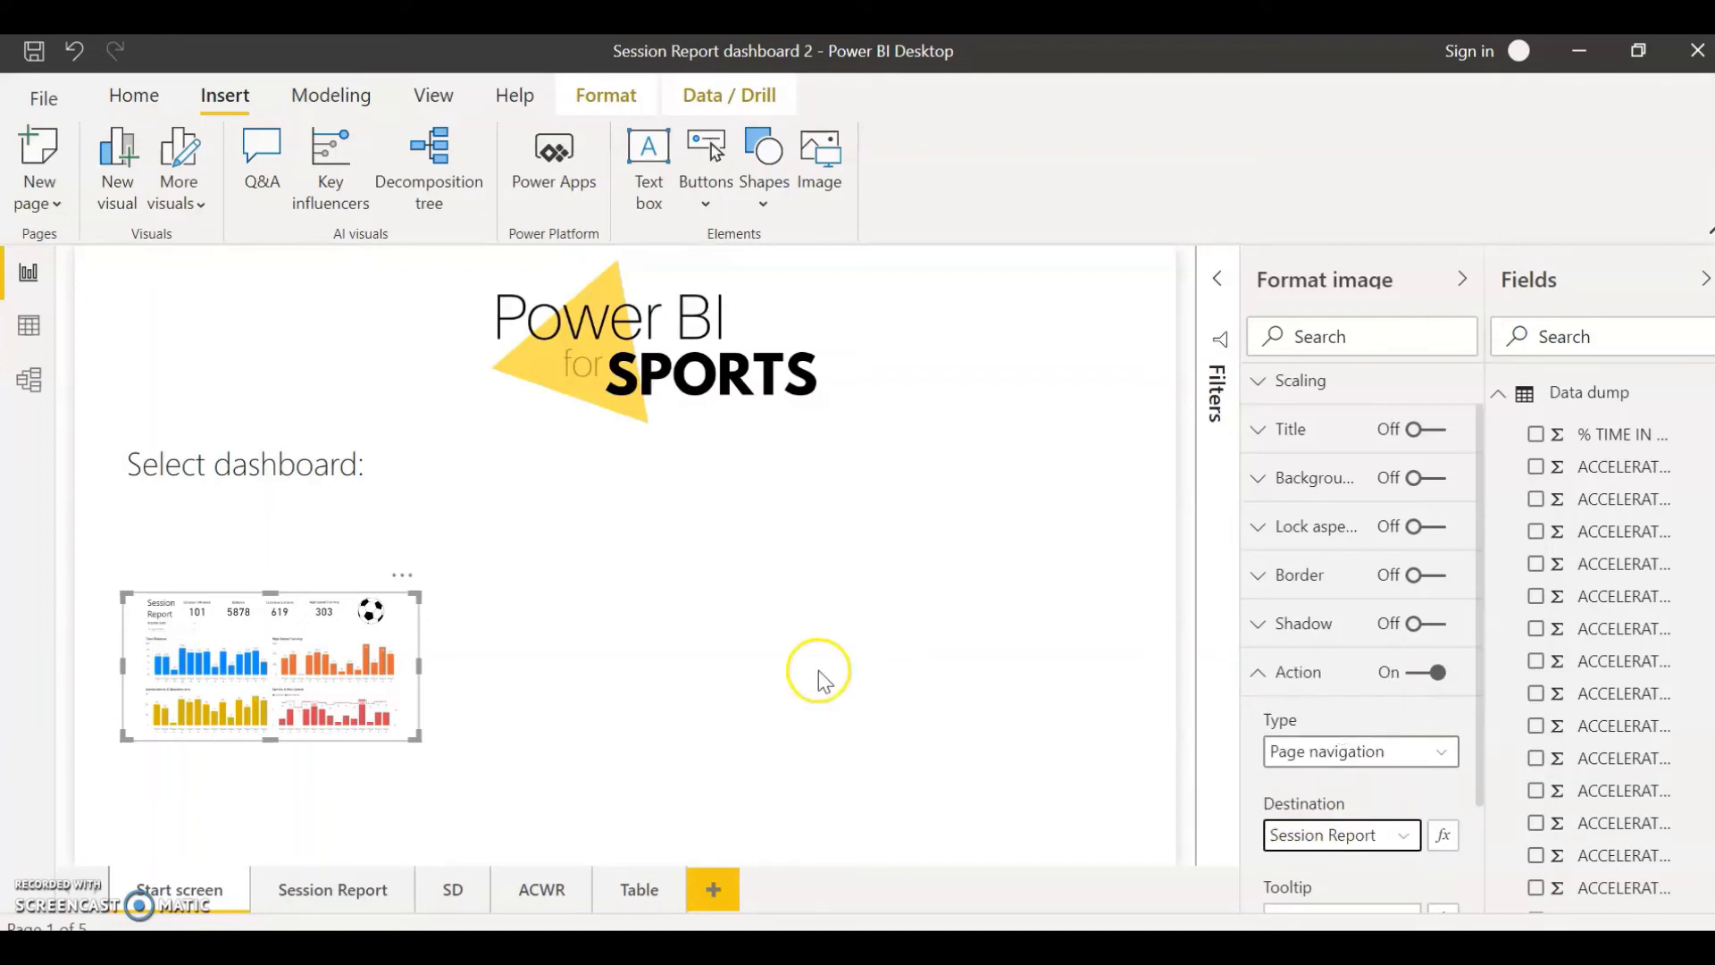
{"action": "left_click", "coordinate": [273, 666], "text": "ctrl"}
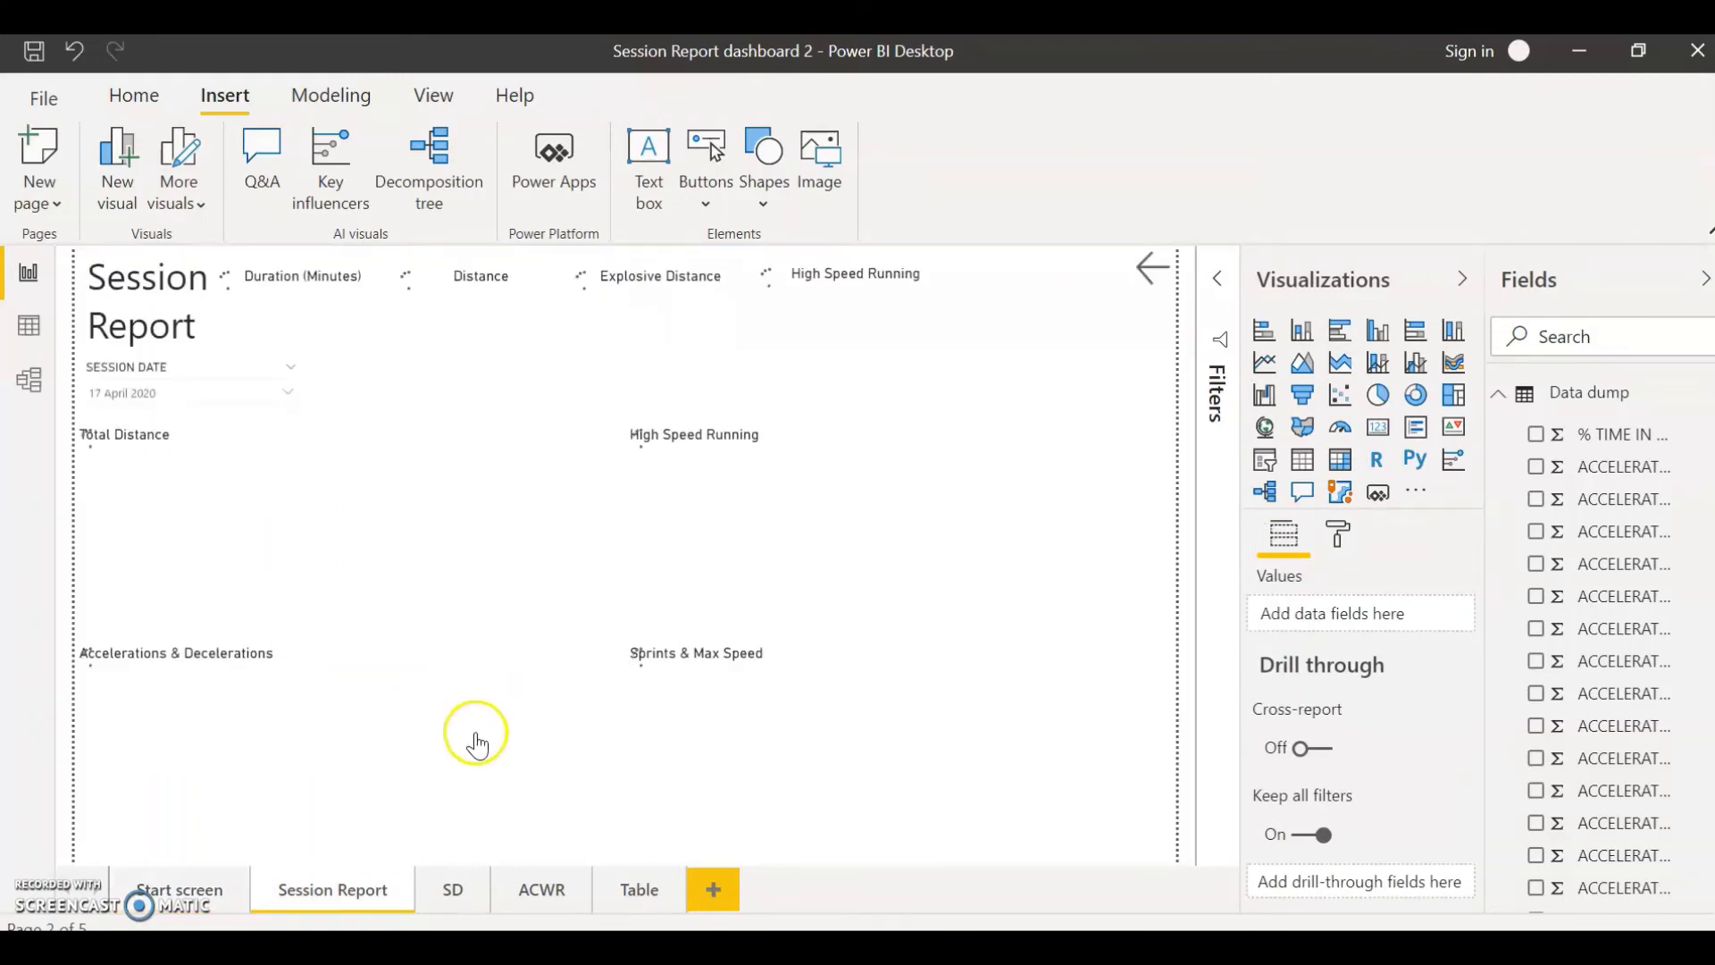
- Test the thumbnail link, return to the Start screen, and follow the thumbnail to Session Report
{"action": "left_click", "coordinate": [221, 911]}
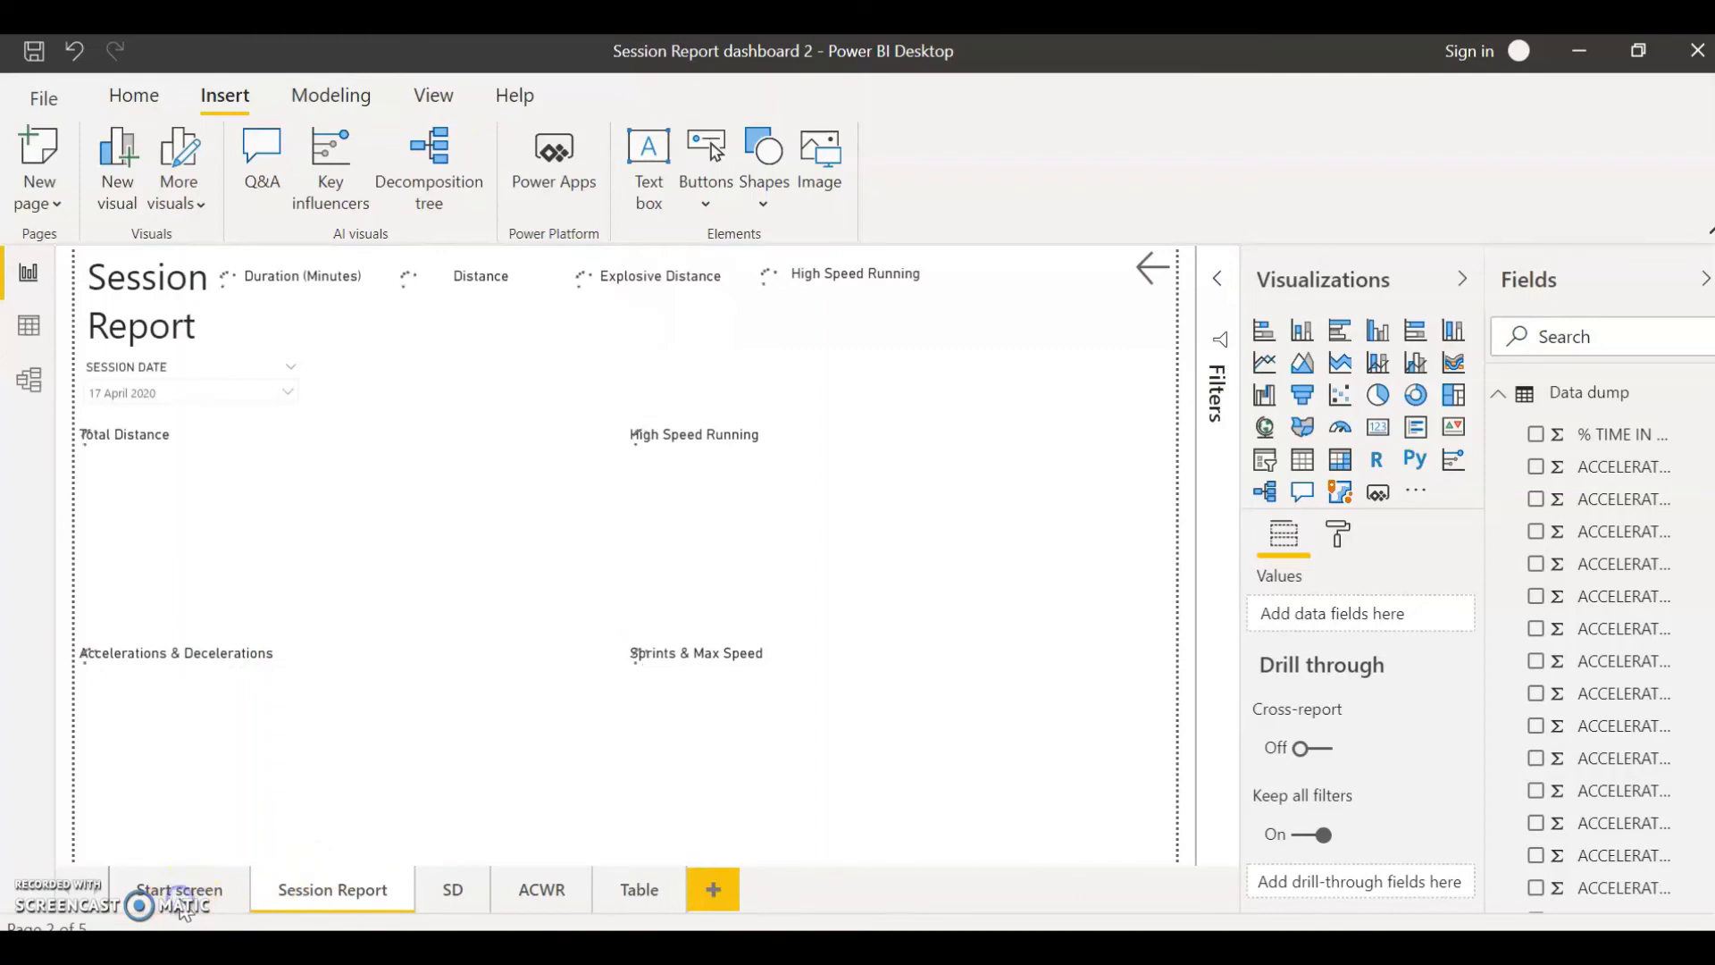
{"action": "left_click", "coordinate": [185, 911]}
{"action": "left_click", "coordinate": [539, 755]}
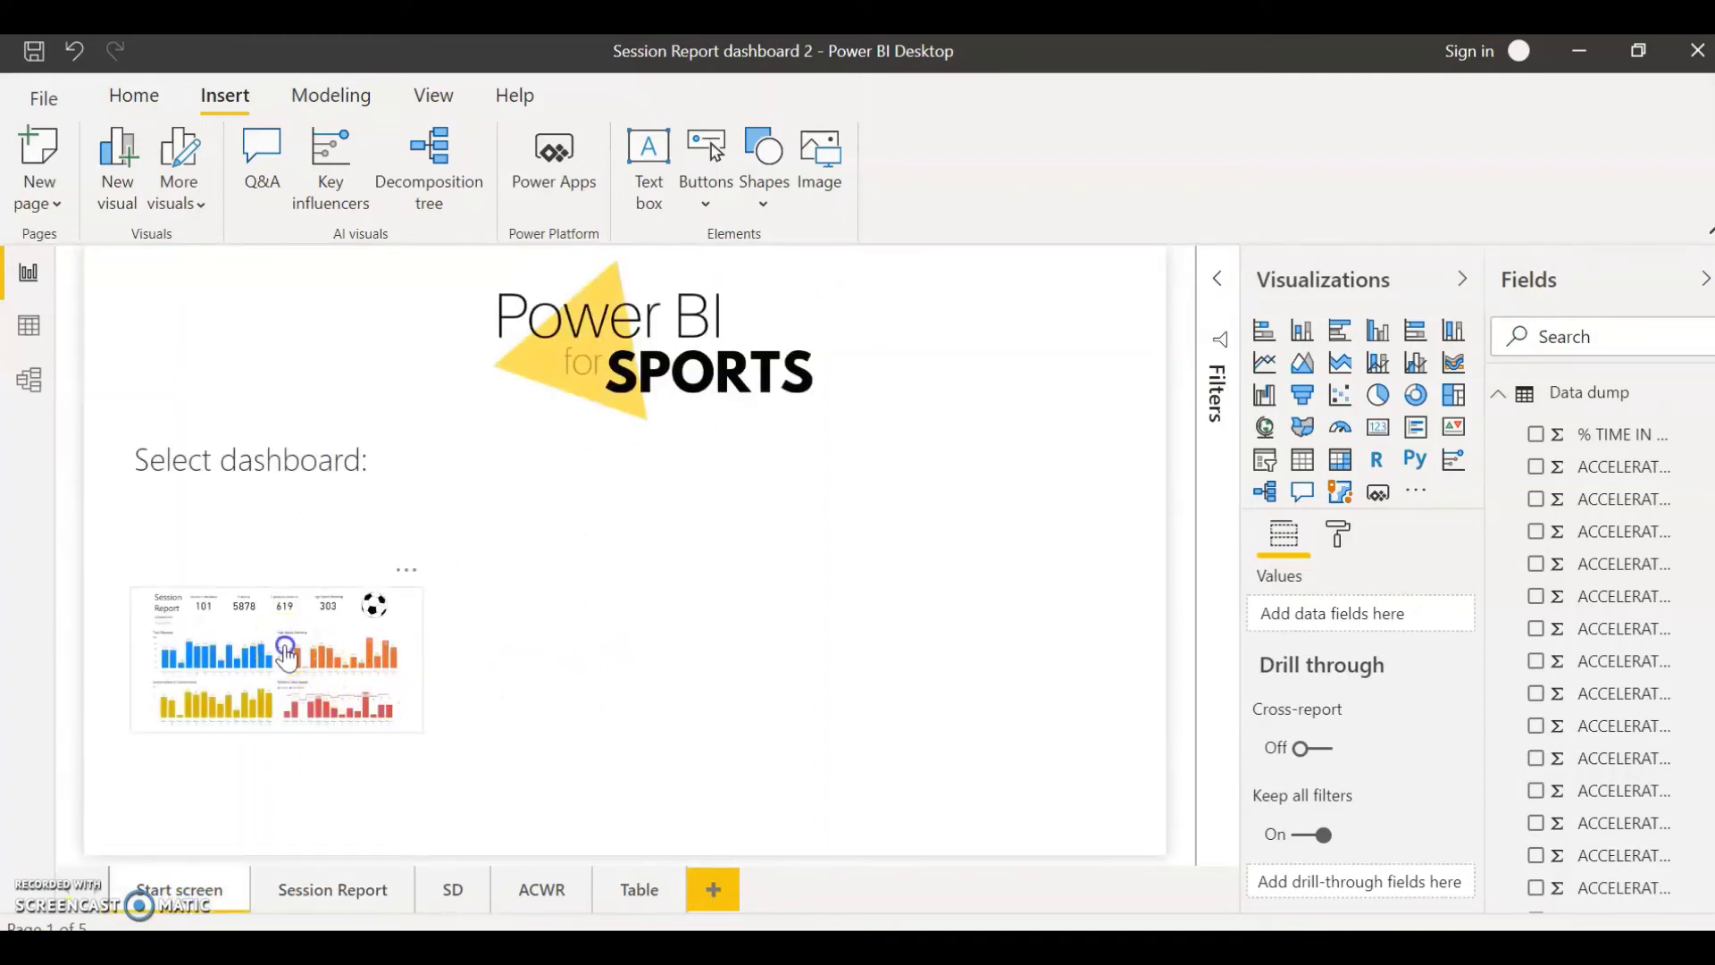
{"action": "left_click", "coordinate": [288, 660]}
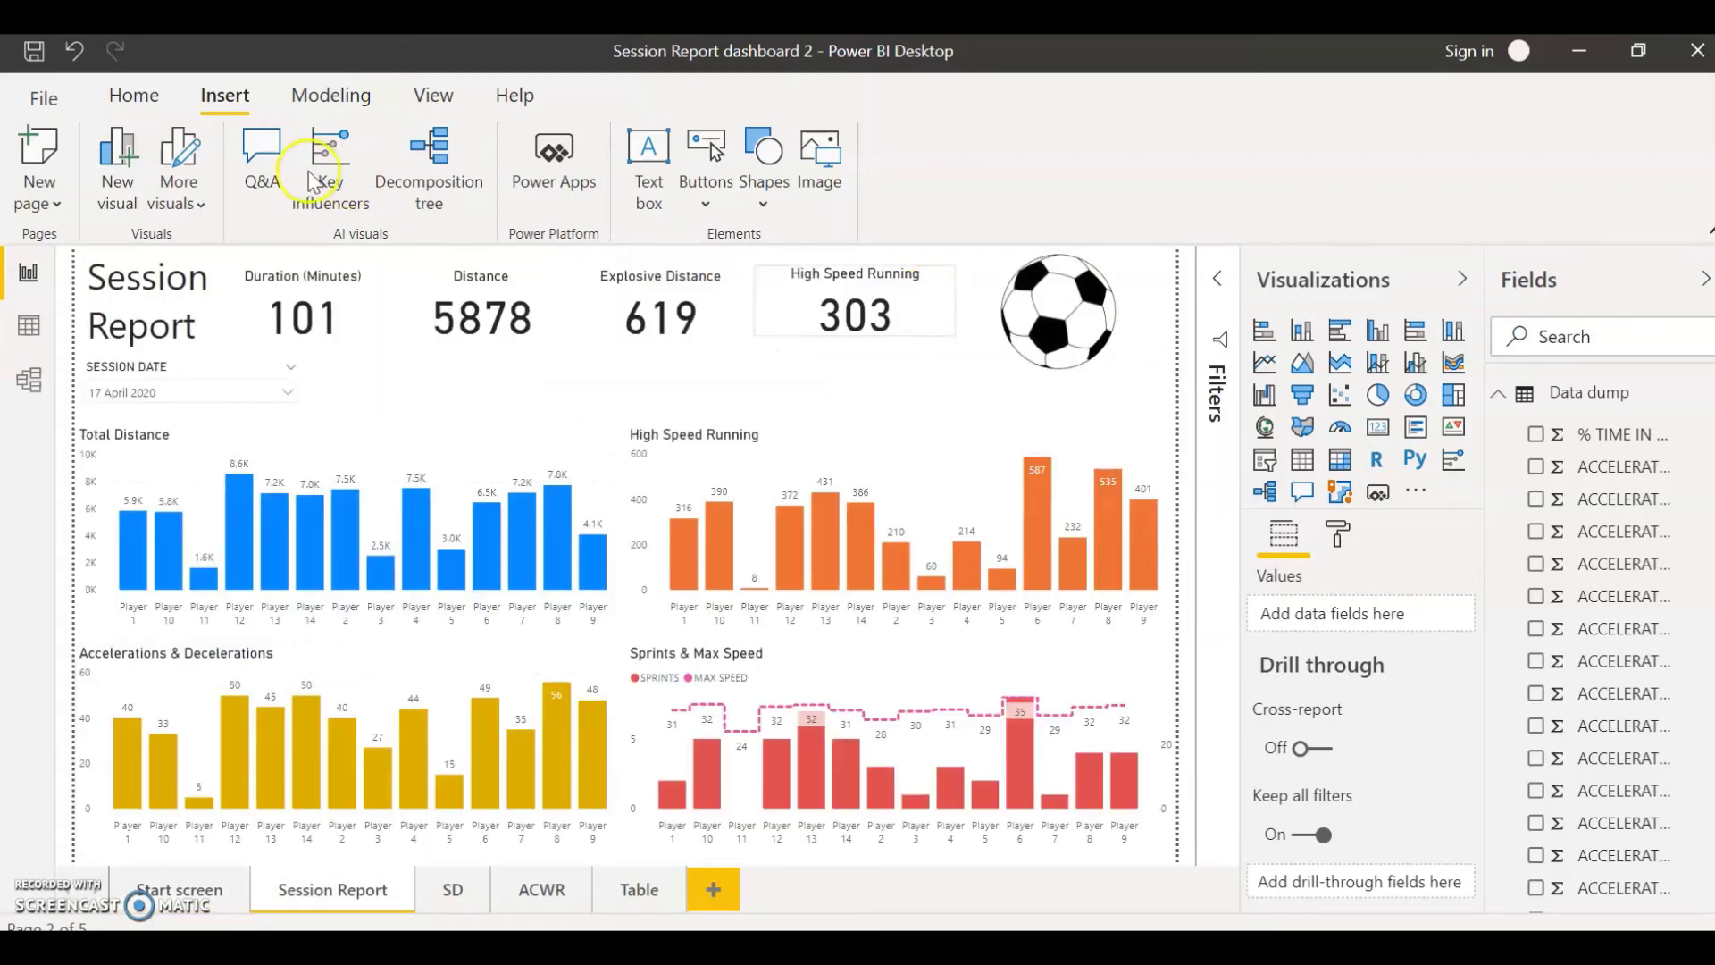
- Insert a left arrow button and place it, narrowed, top-right beside the football
{"action": "left_click", "coordinate": [706, 157]}
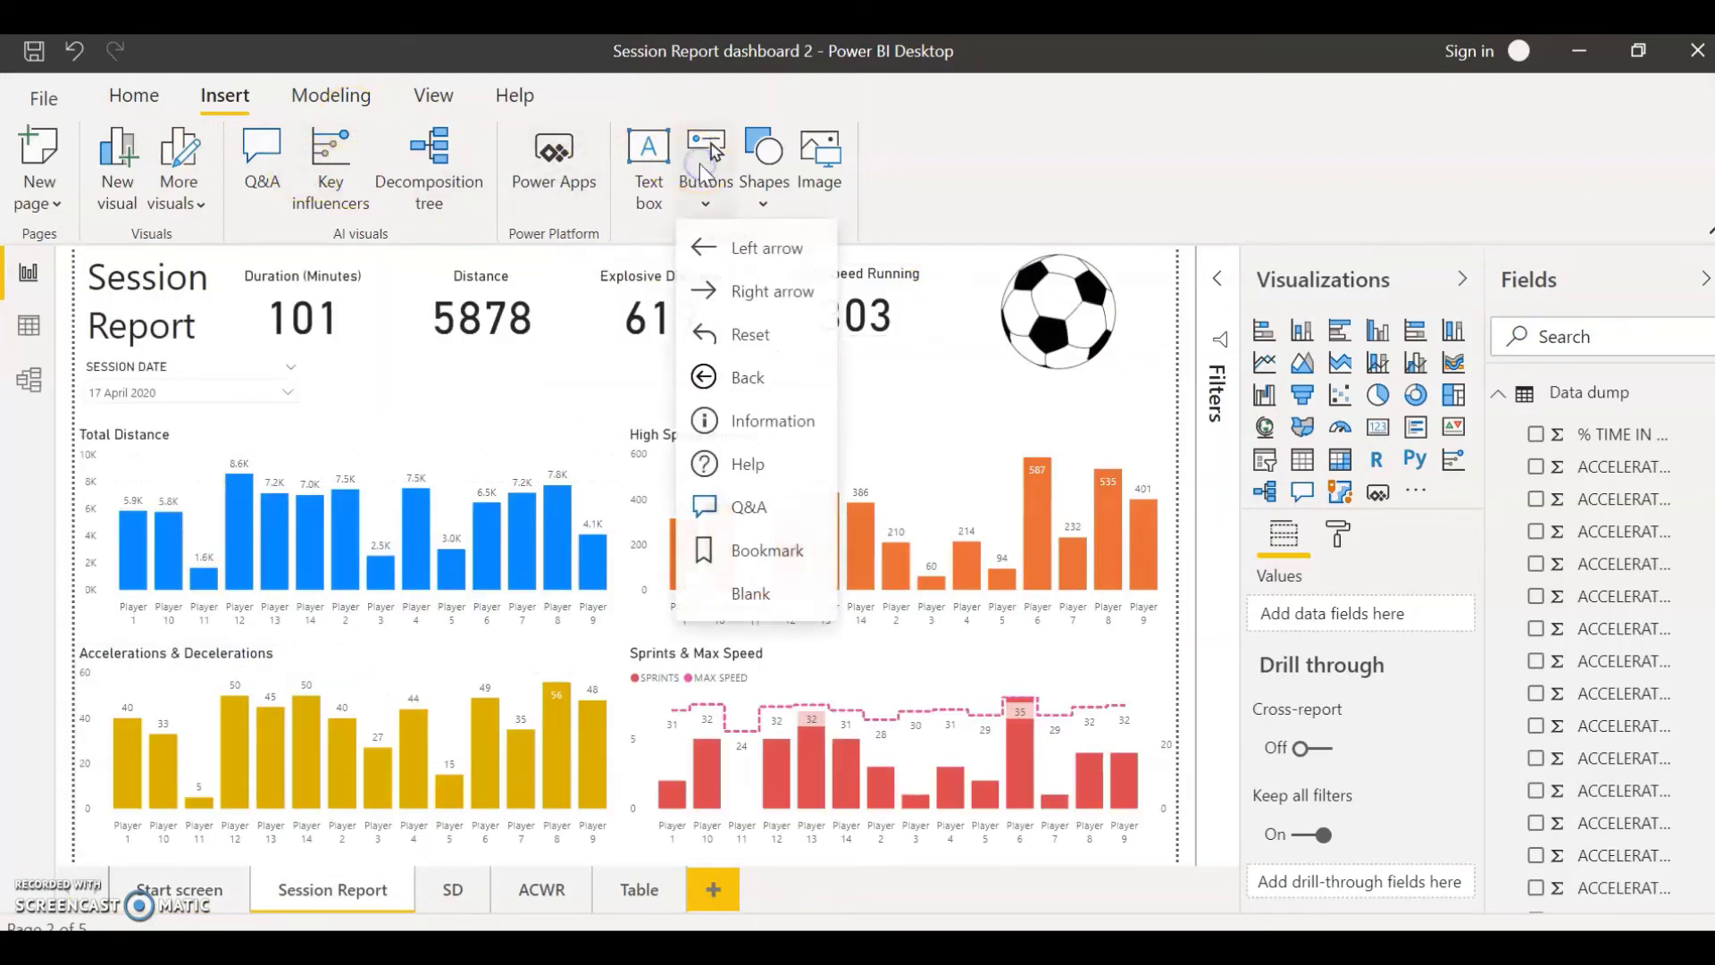
{"action": "left_click", "coordinate": [738, 251]}
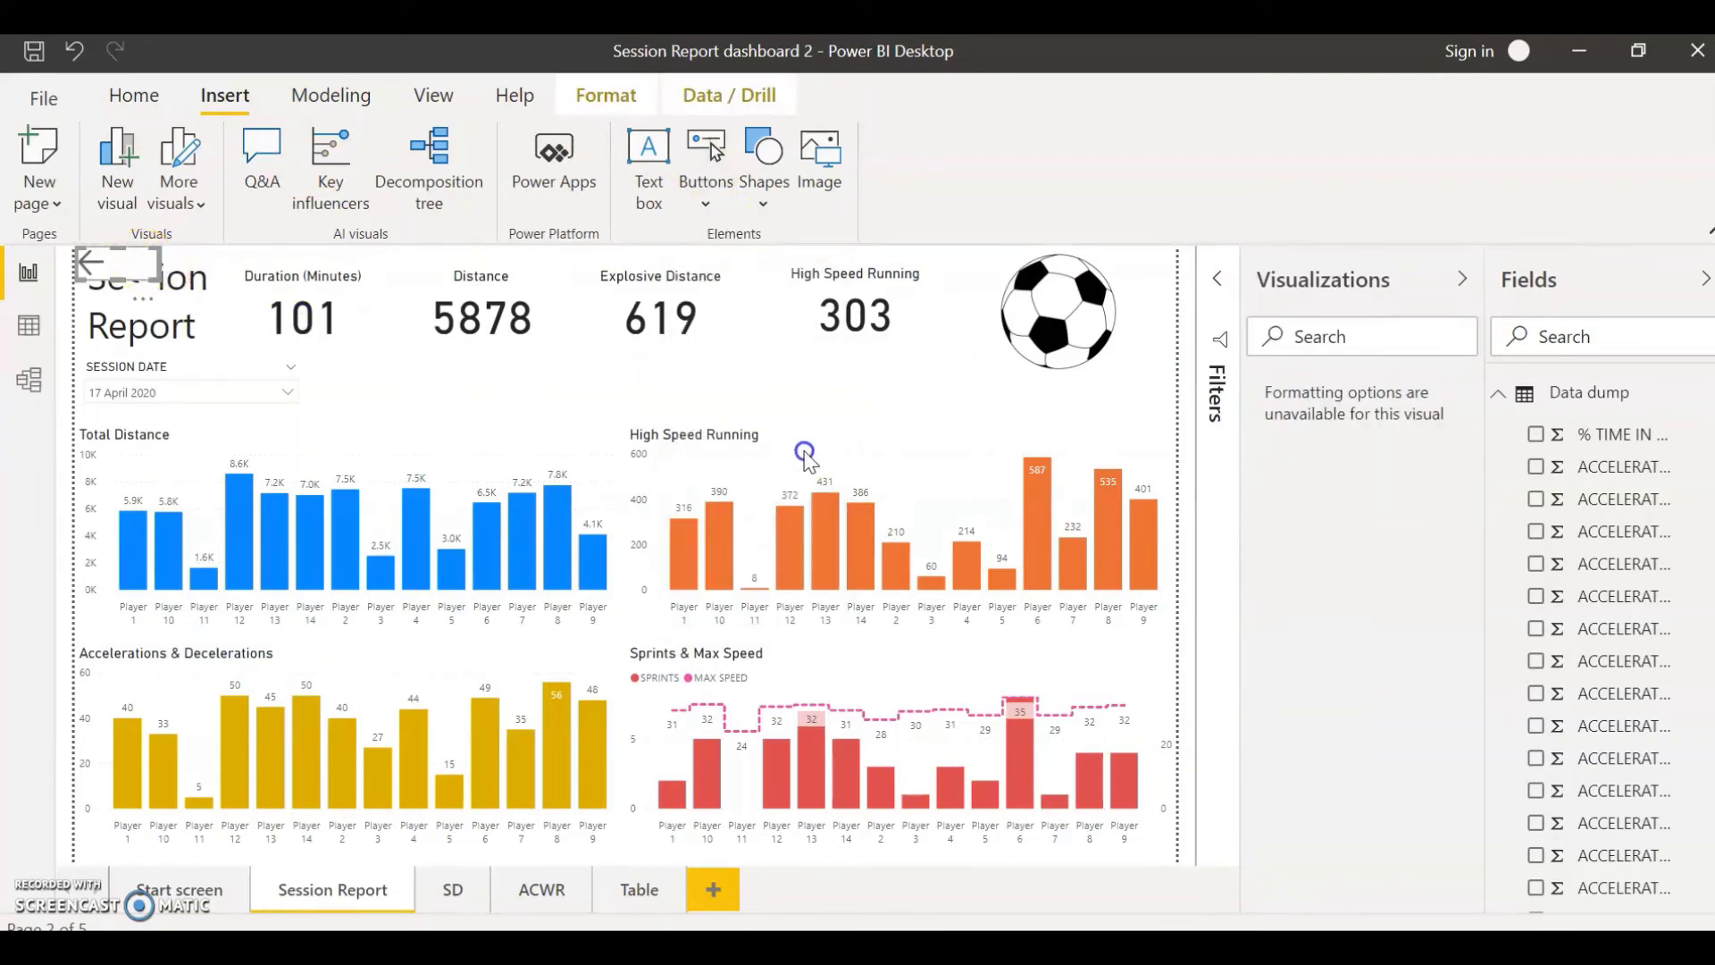
{"action": "left_click_drag", "start_coordinate": [804, 453], "coordinate": [1166, 268]}
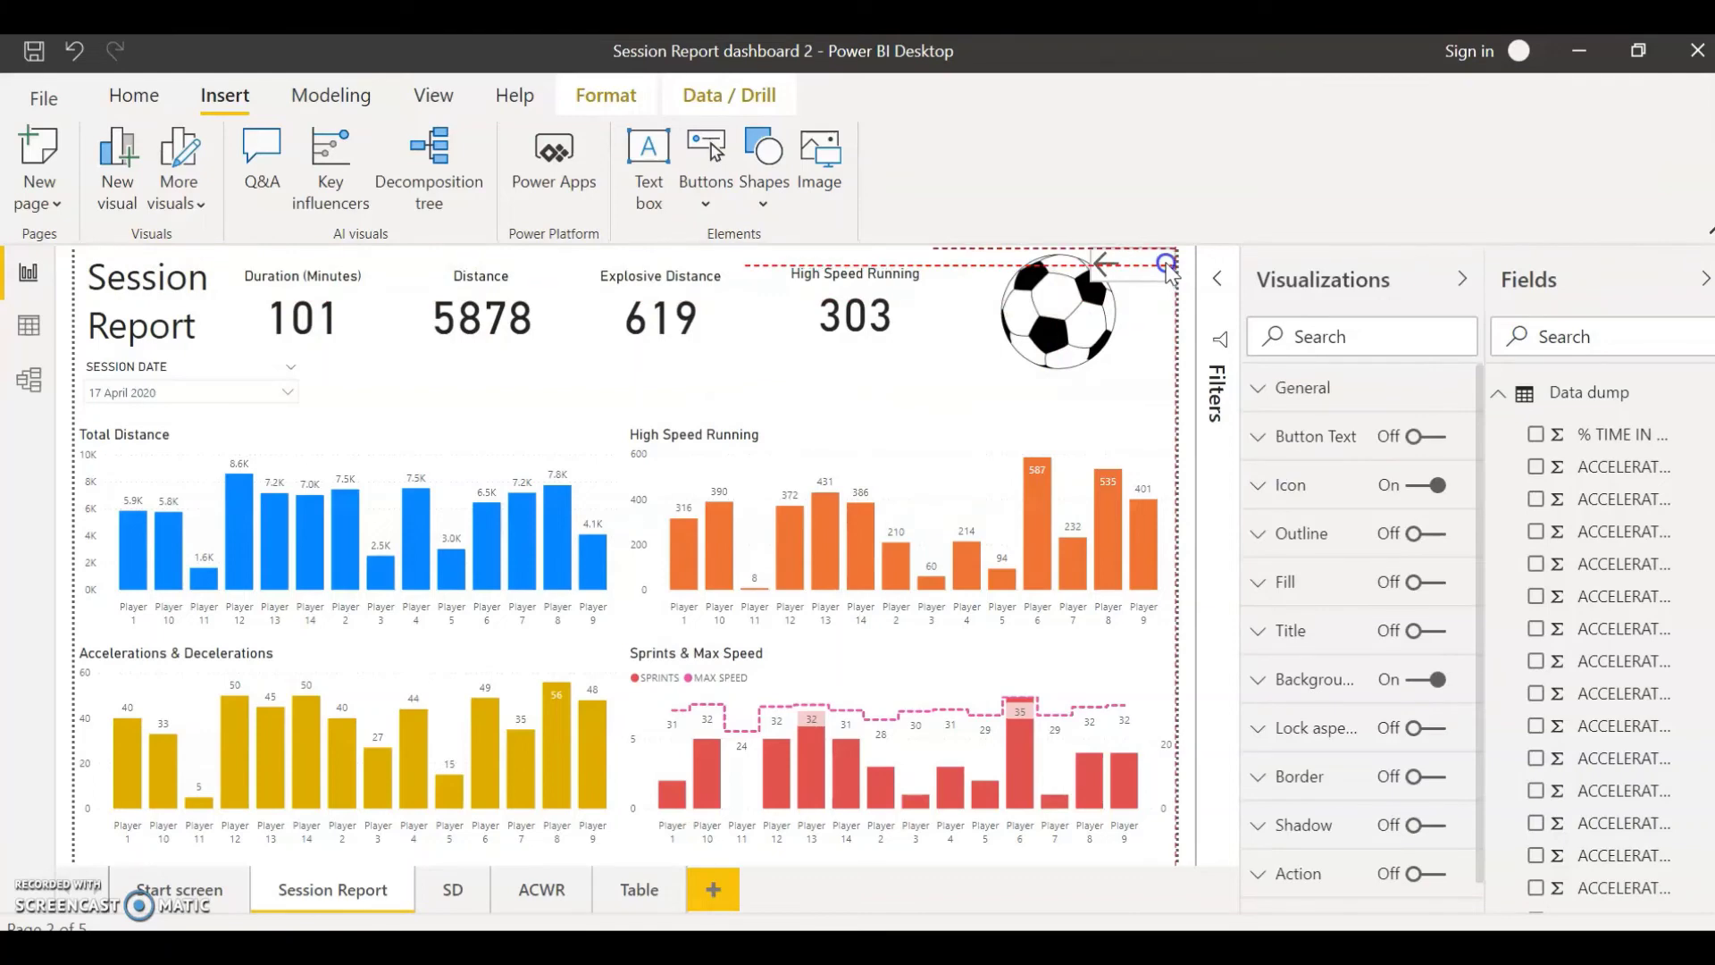
{"action": "left_click", "coordinate": [1095, 264]}
{"action": "left_click_drag", "start_coordinate": [1092, 260], "coordinate": [1124, 262]}
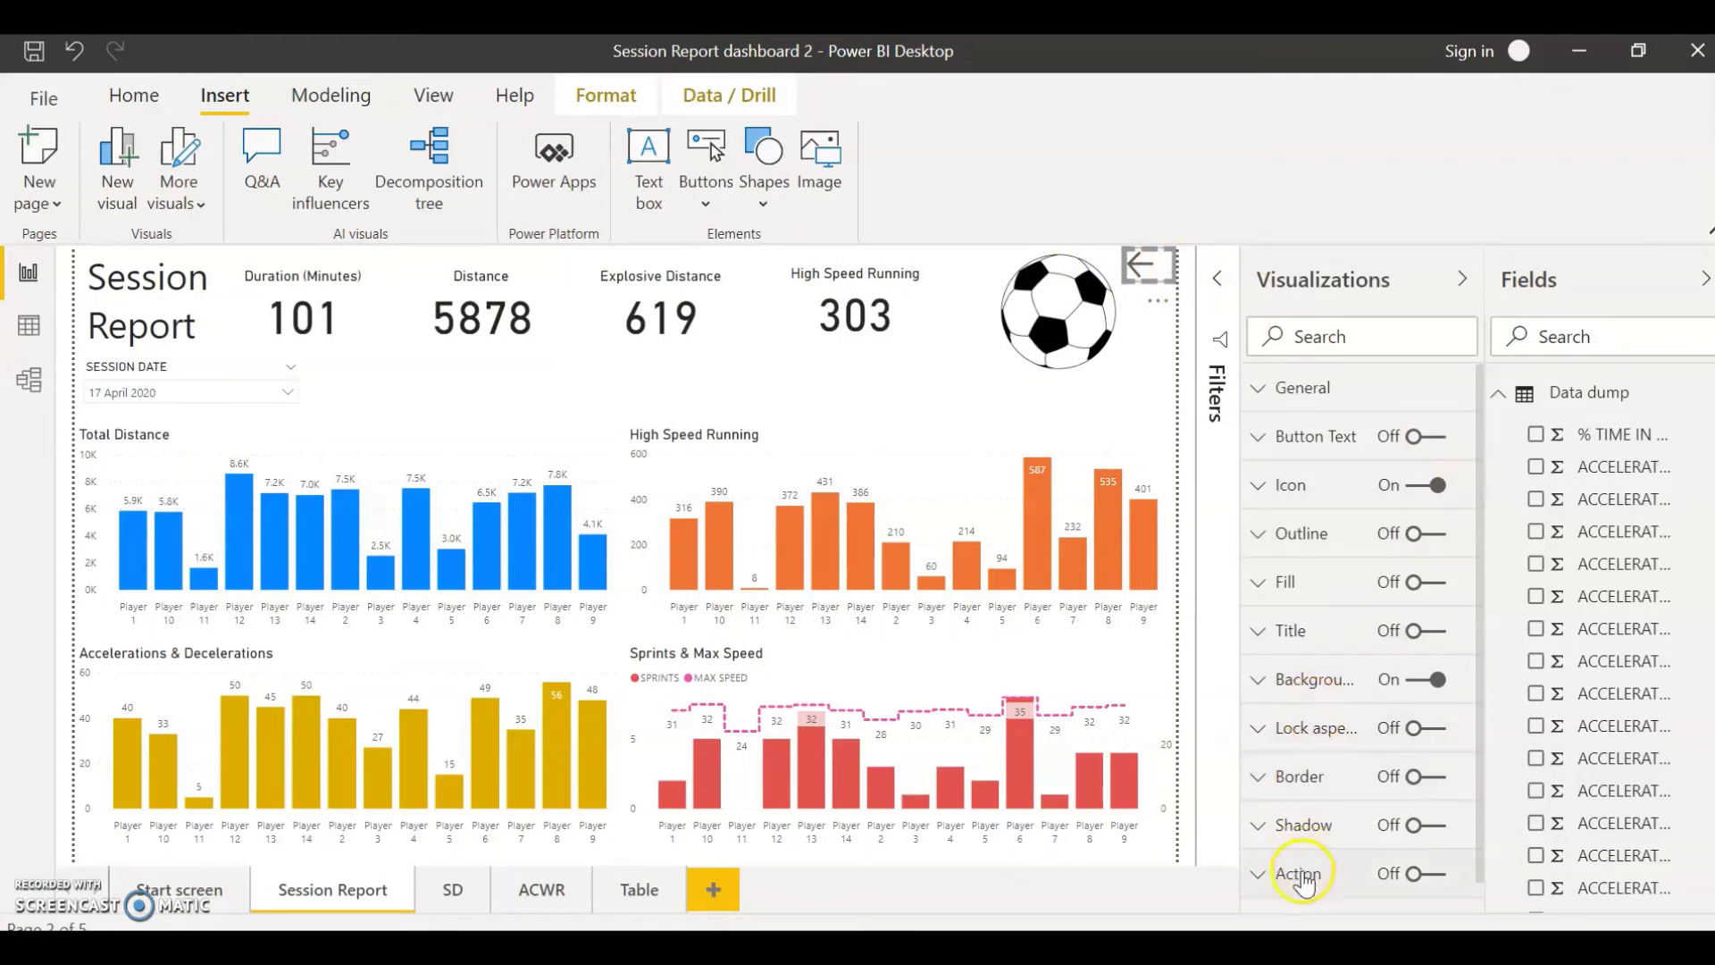
- Make the arrow navigate to the Start screen page, then follow it there
{"action": "left_click", "coordinate": [1299, 874]}
{"action": "scroll", "coordinate": [1332, 766], "scroll_direction": "down", "scroll_amount": 1}
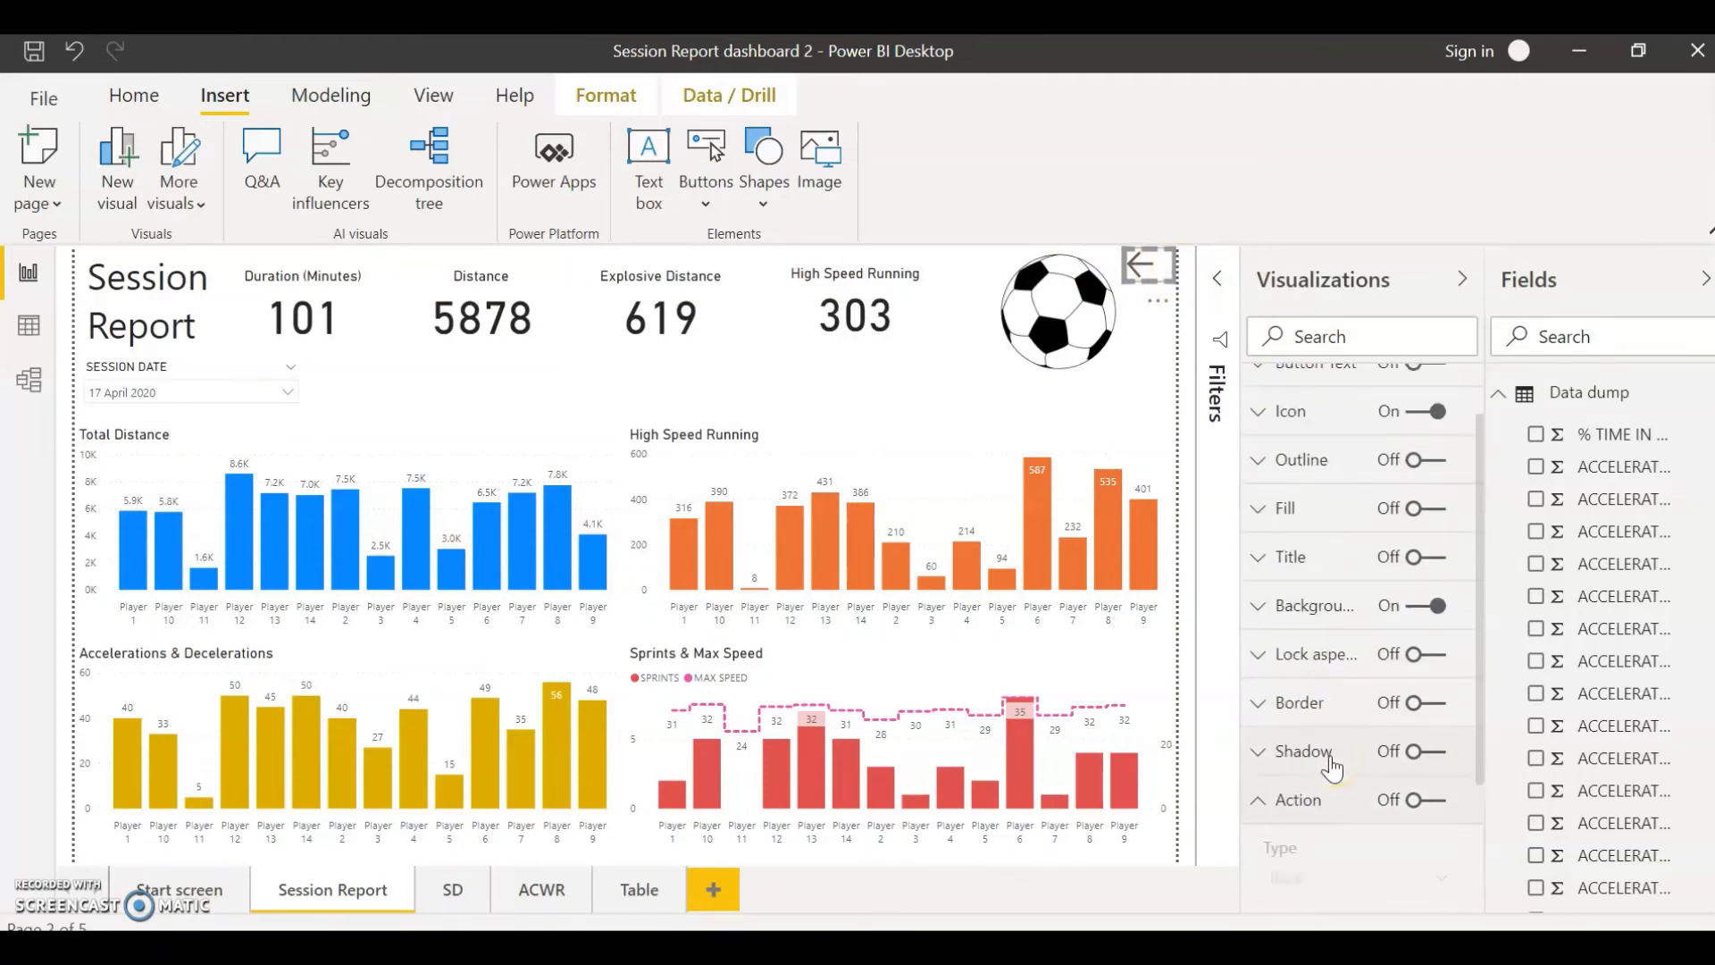
{"action": "scroll", "coordinate": [1333, 684], "scroll_direction": "down", "scroll_amount": 1}
{"action": "left_click", "coordinate": [1413, 734]}
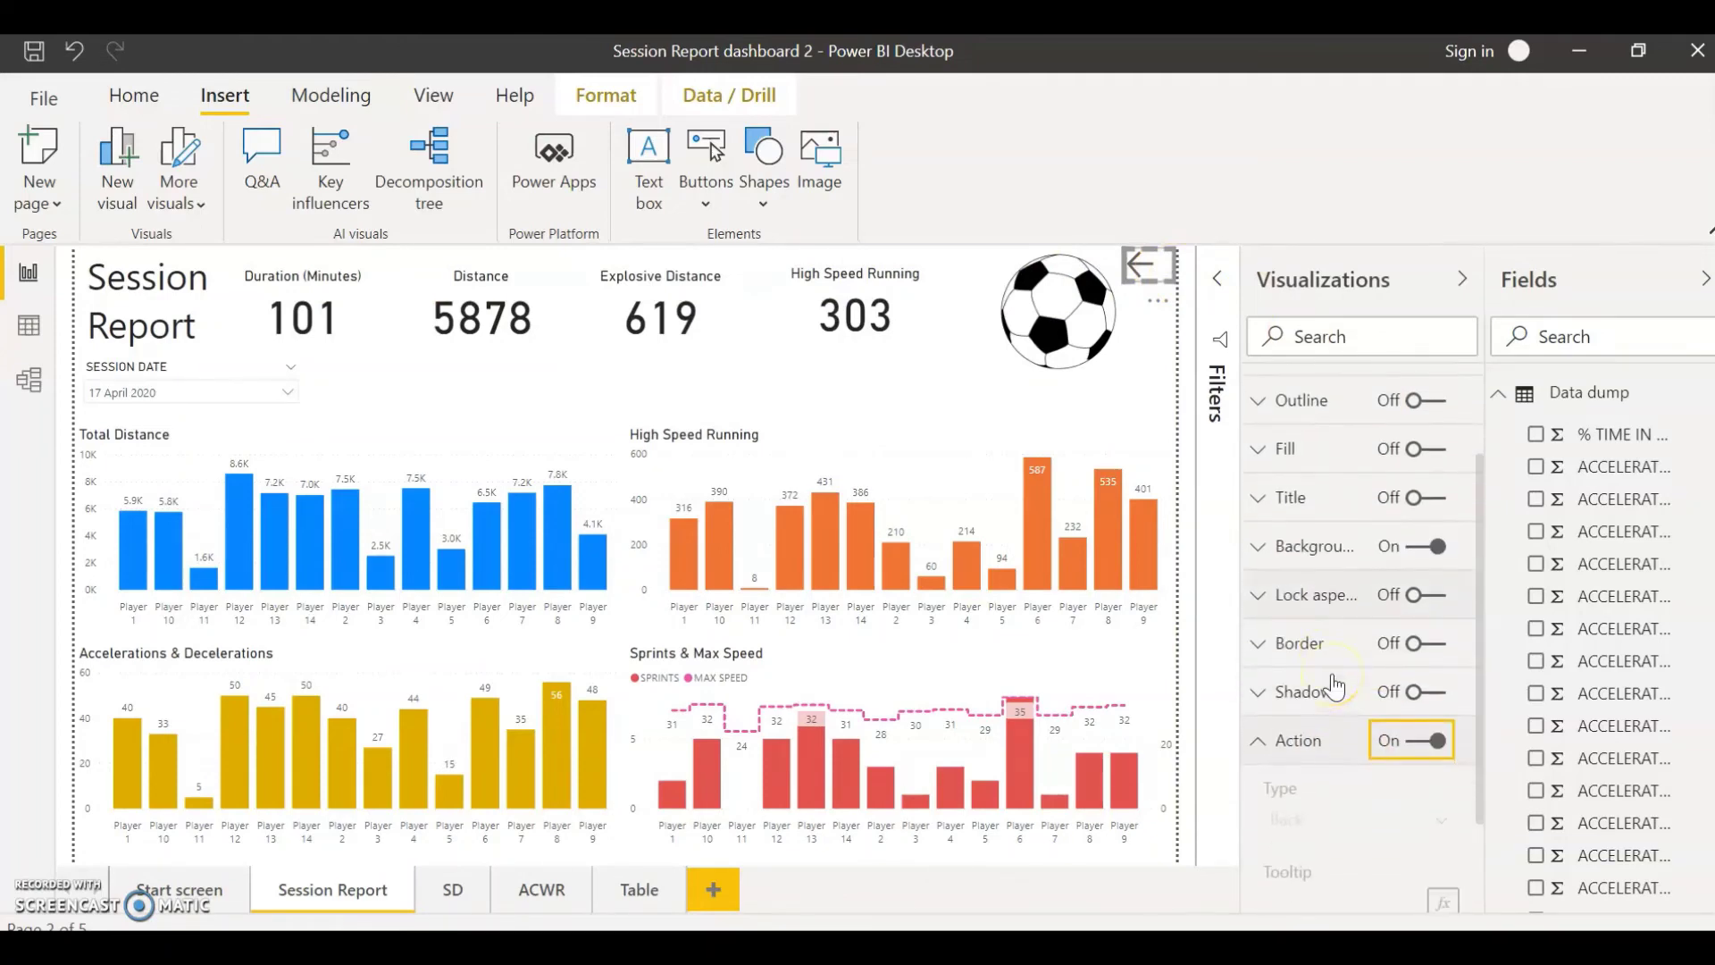
{"action": "left_click", "coordinate": [1328, 828]}
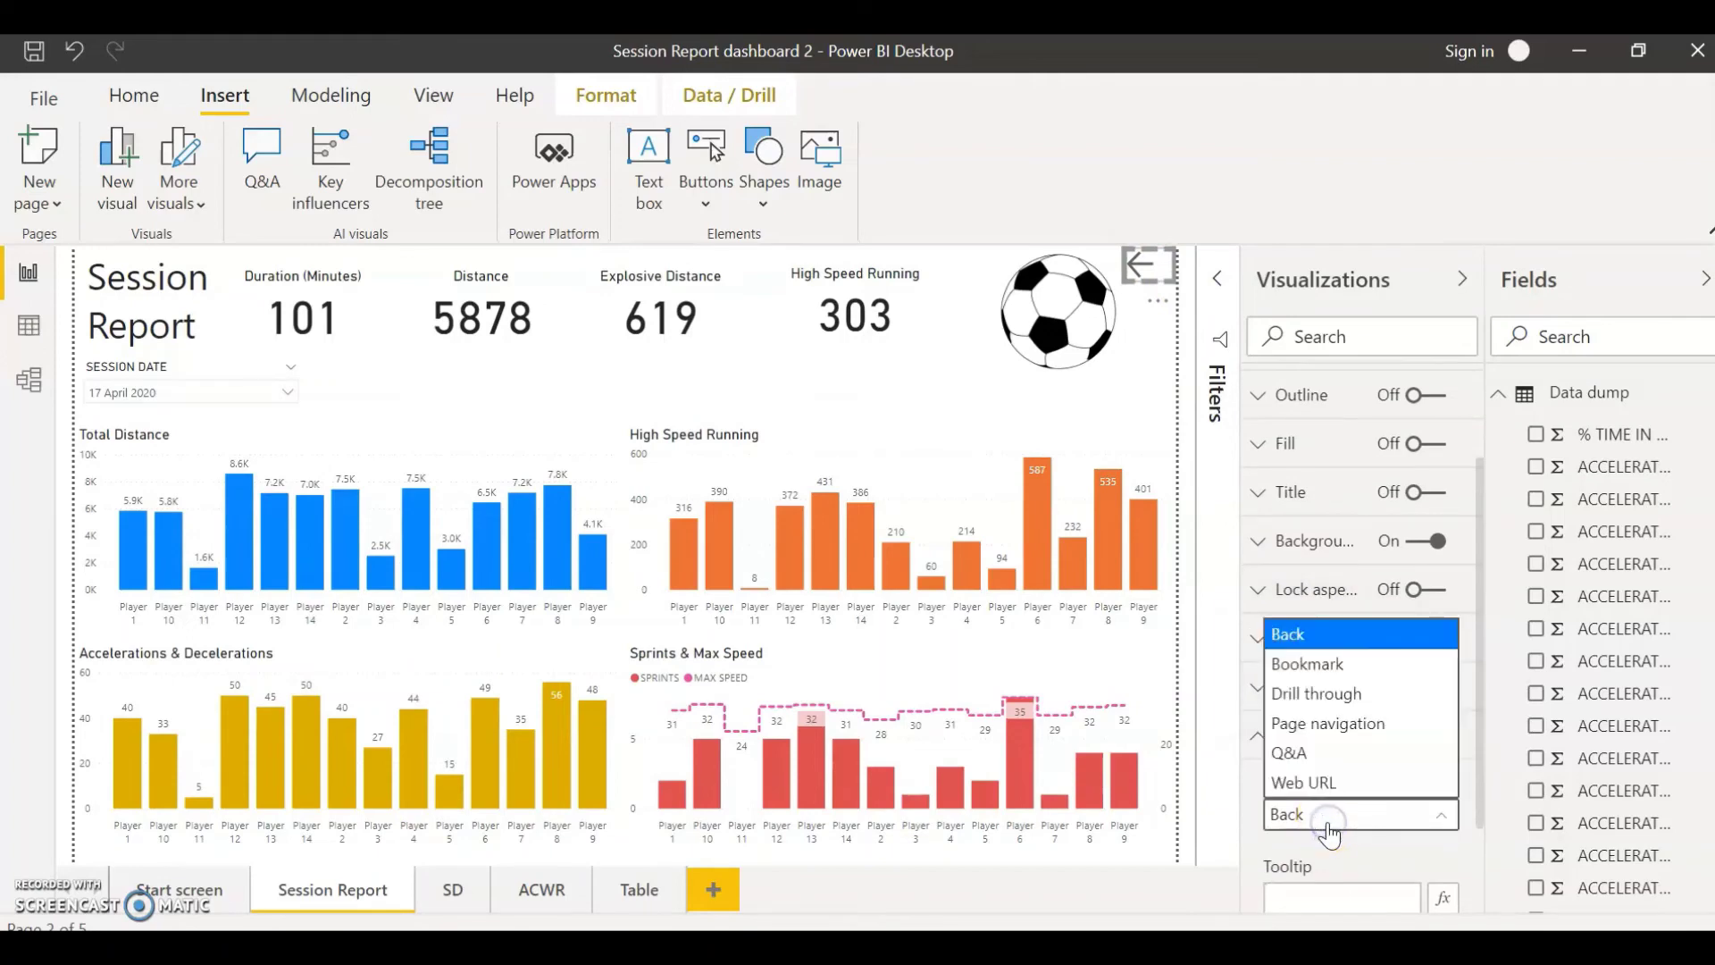
{"action": "left_click", "coordinate": [1346, 725]}
{"action": "scroll", "coordinate": [1343, 721], "scroll_direction": "down", "scroll_amount": 1}
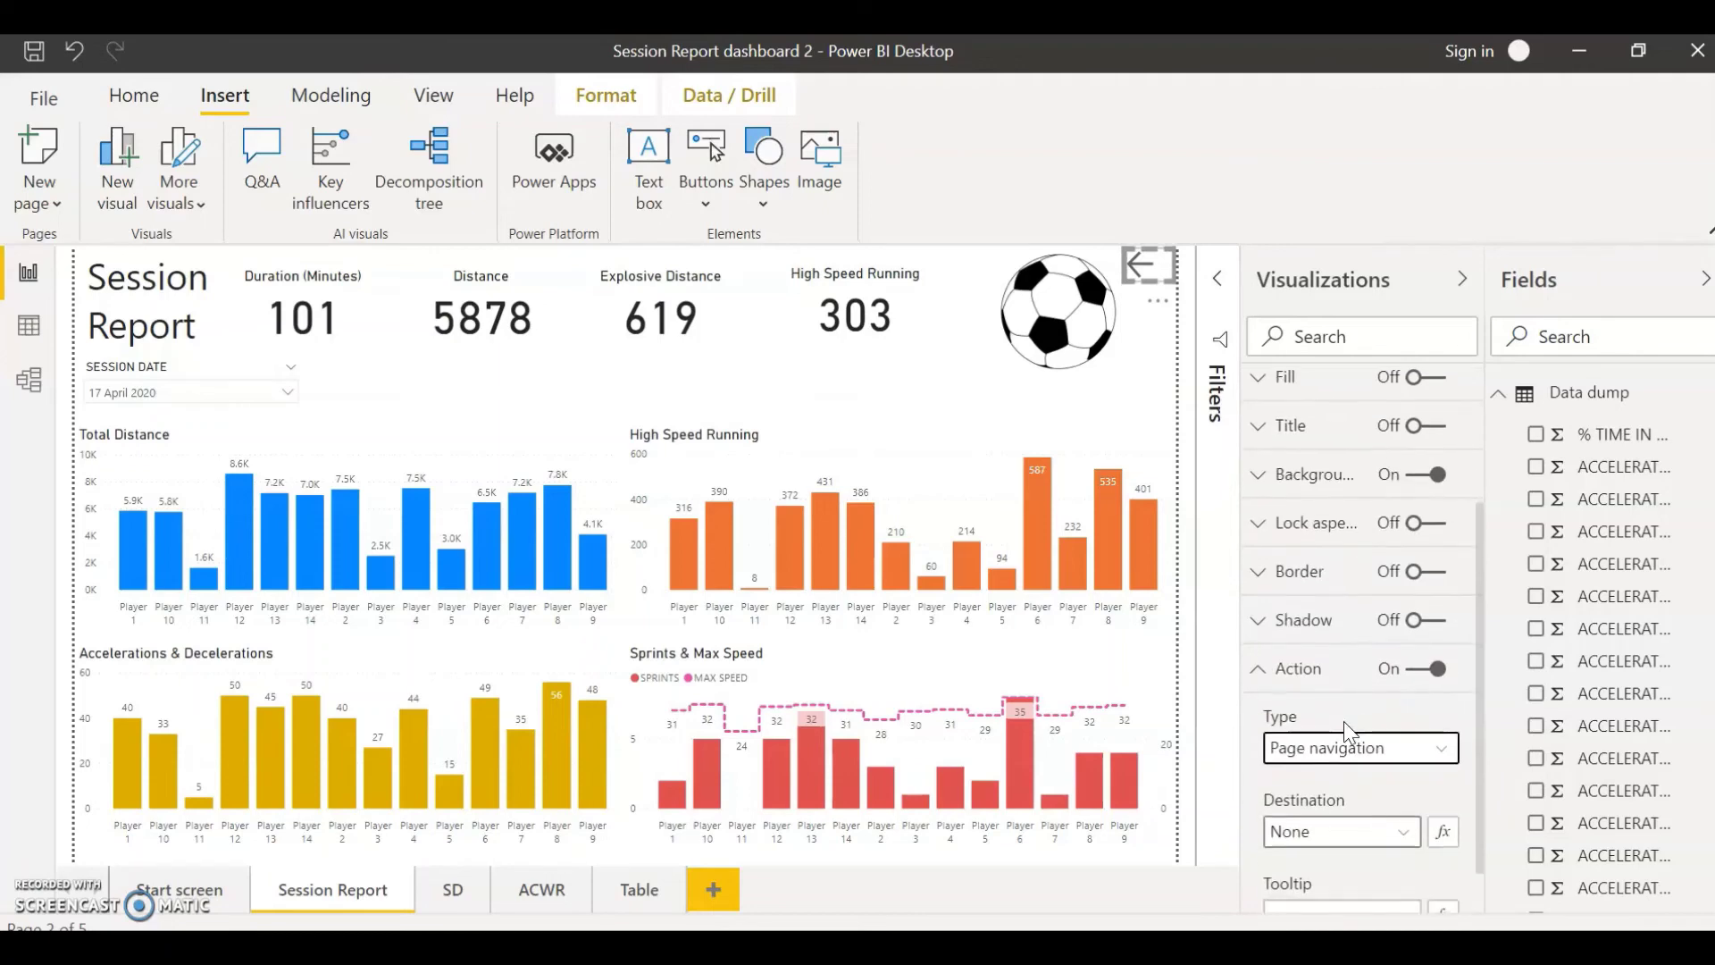
{"action": "left_click", "coordinate": [1319, 823]}
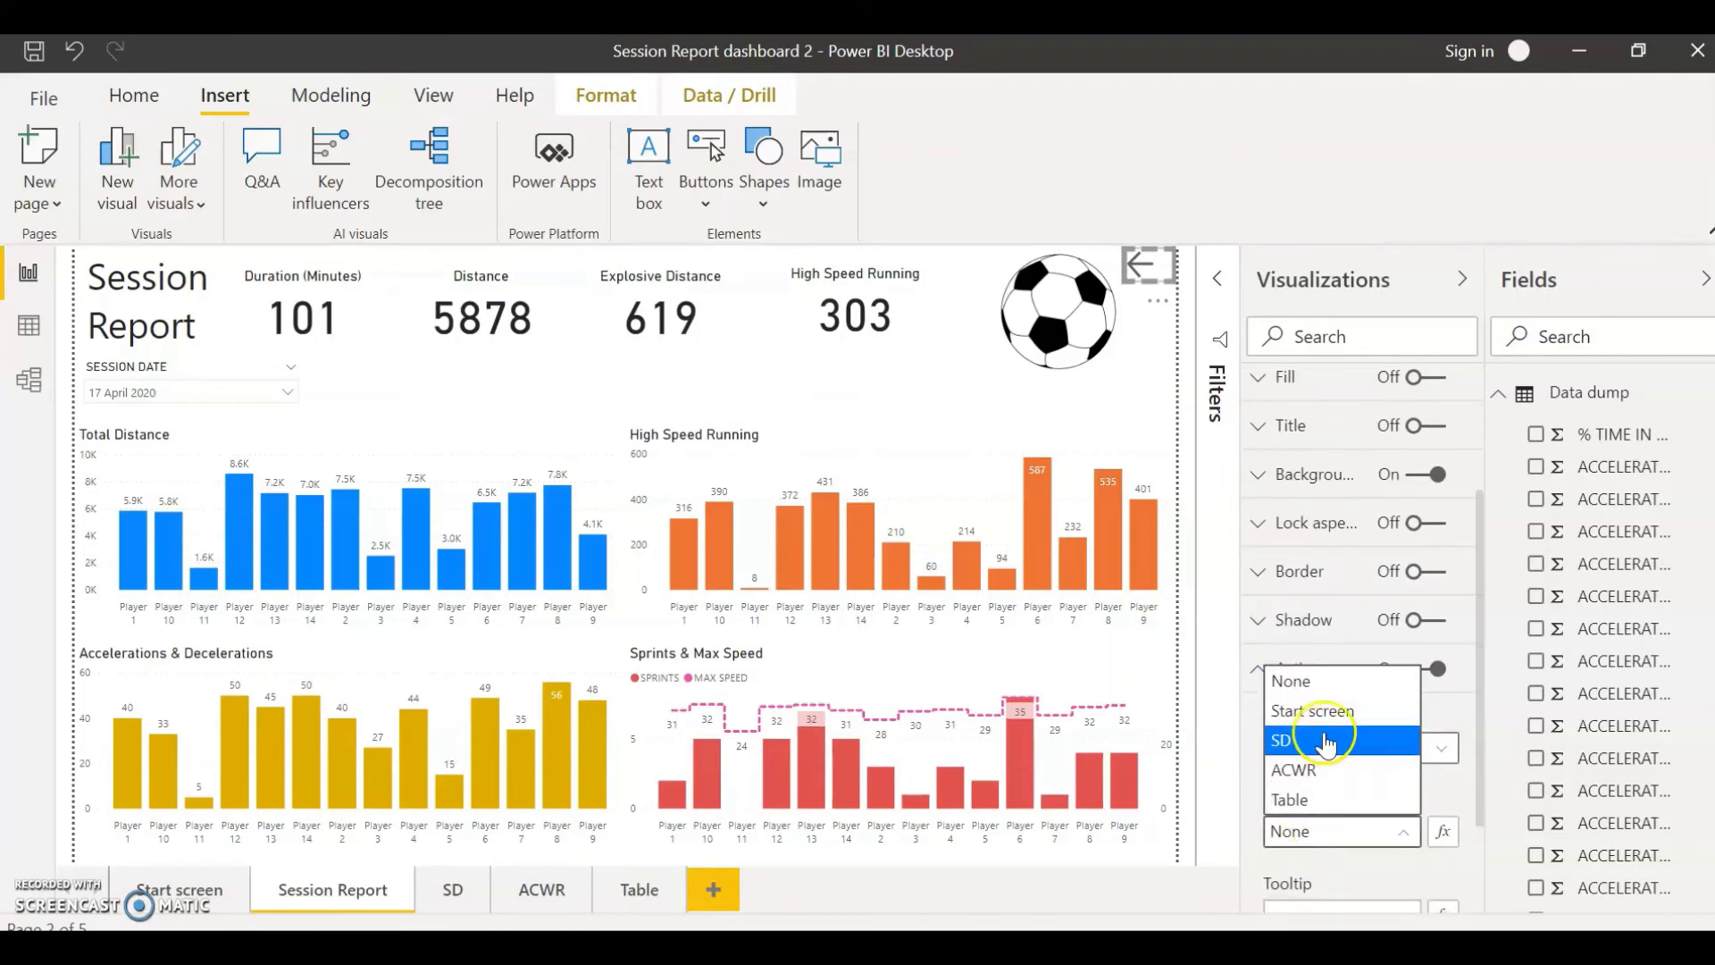
{"action": "left_click", "coordinate": [1334, 721]}
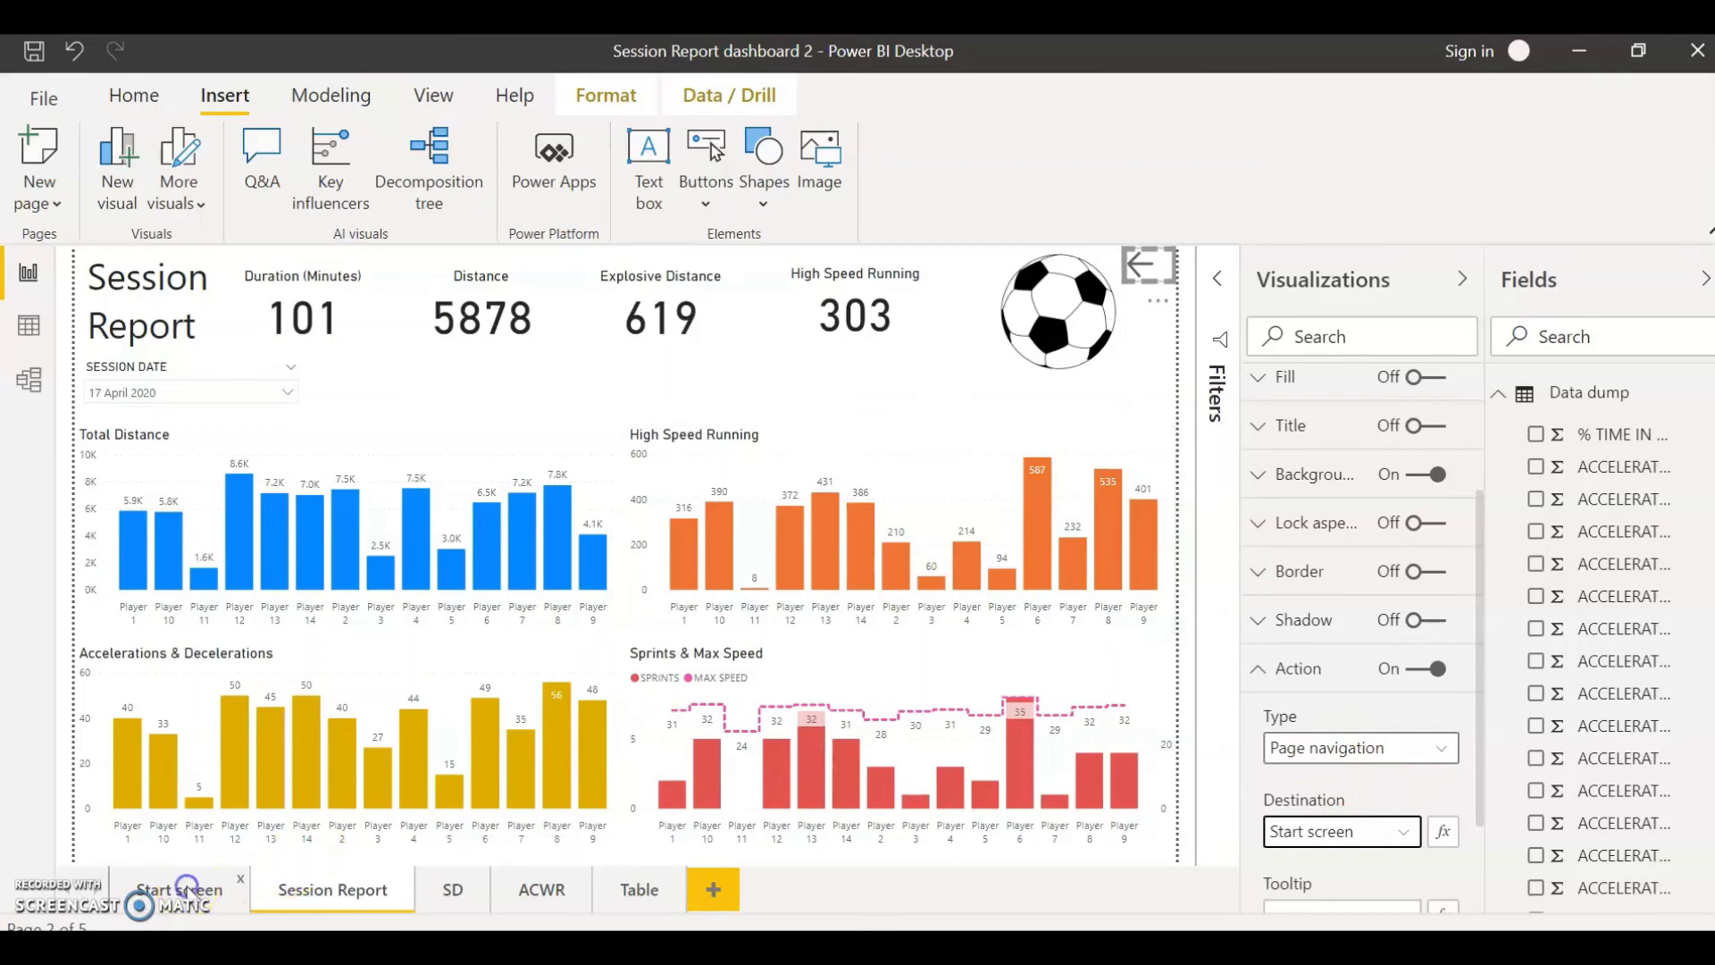
{"action": "left_click", "coordinate": [190, 892]}
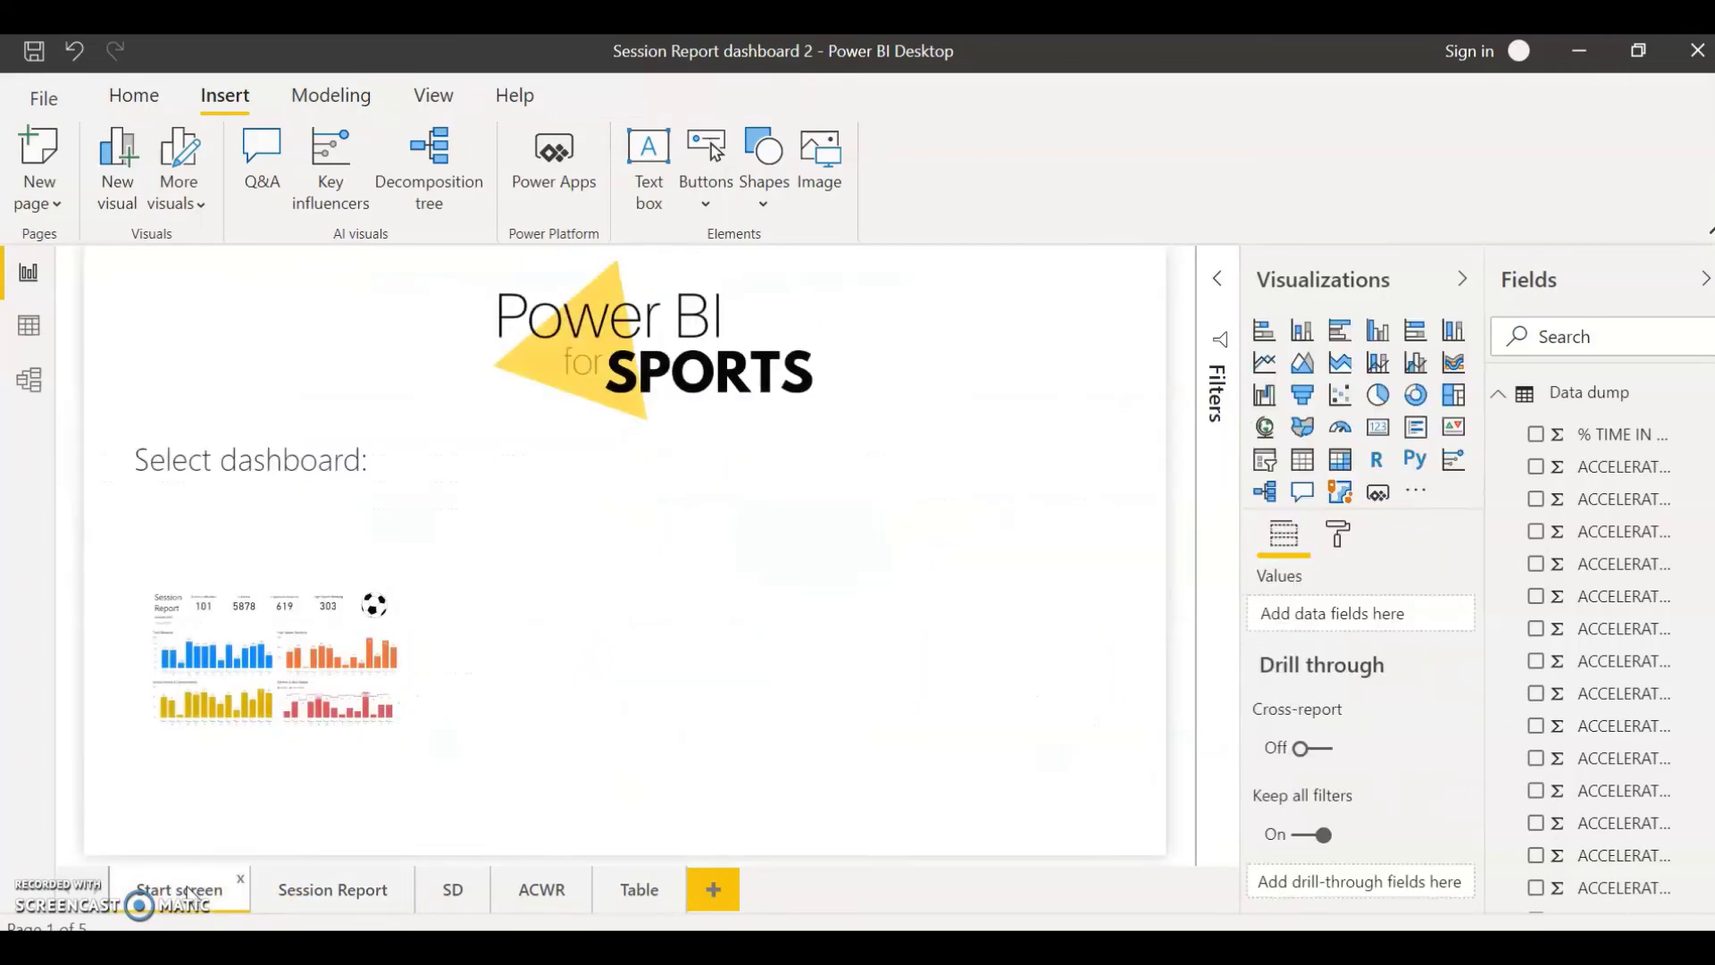
{"action": "left_click", "coordinate": [248, 657], "text": "ctrl"}
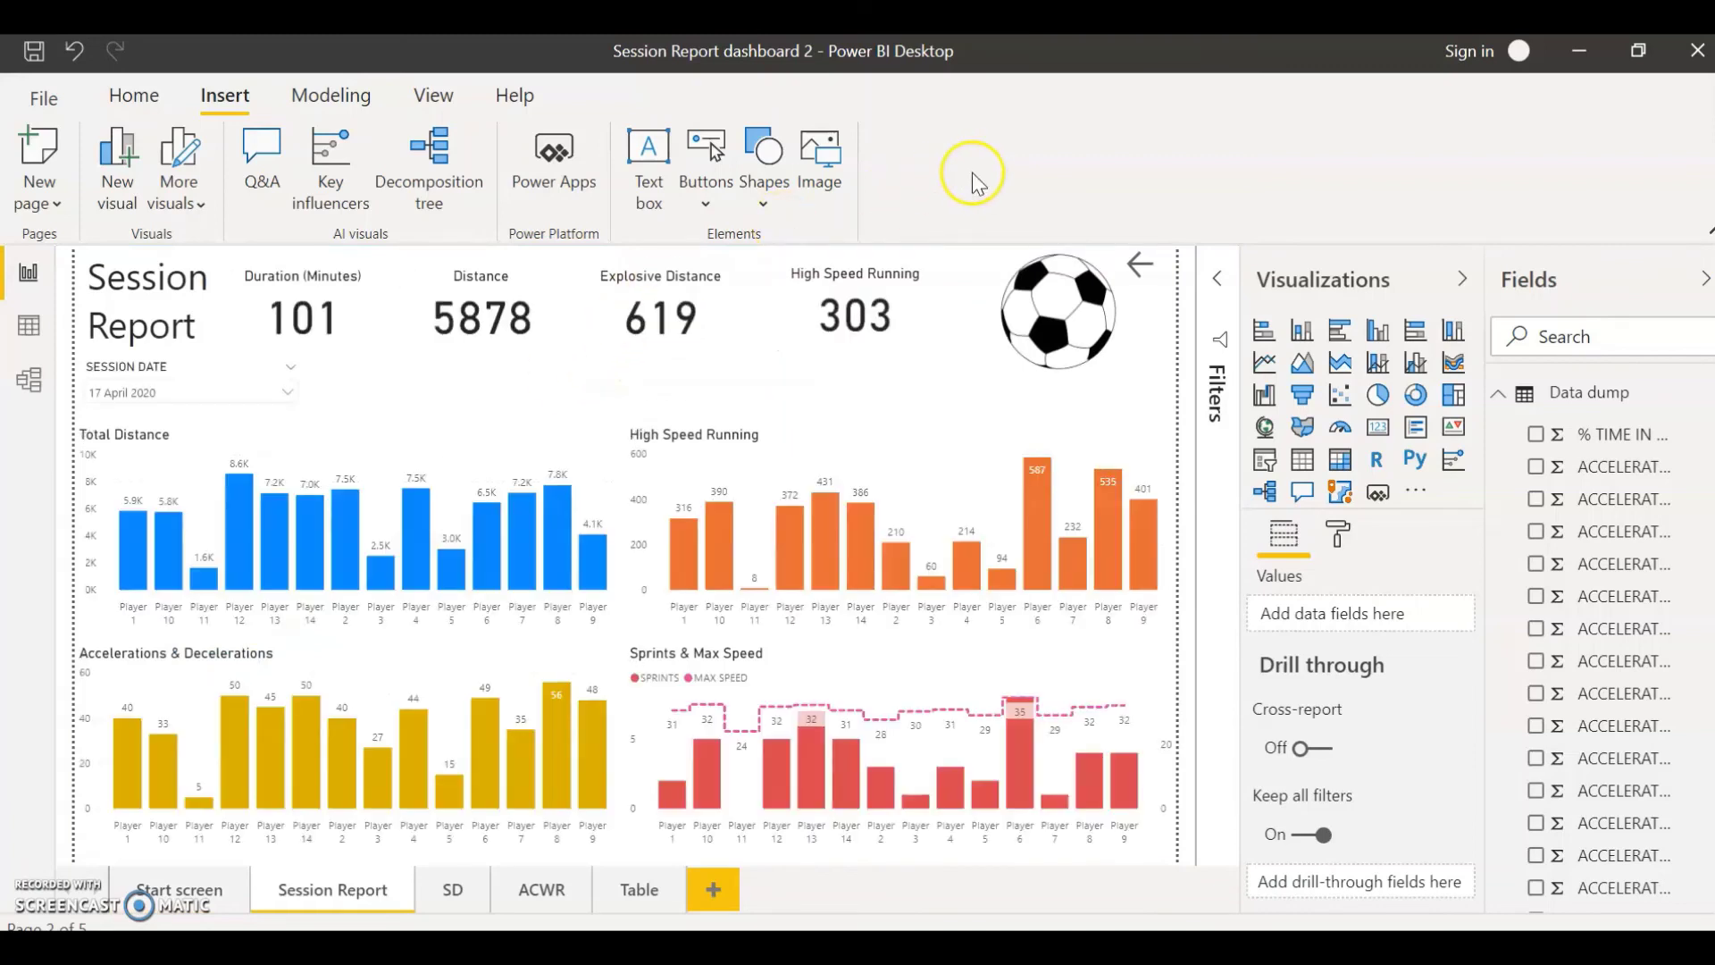
{"action": "left_click", "coordinate": [1146, 270], "text": "ctrl"}
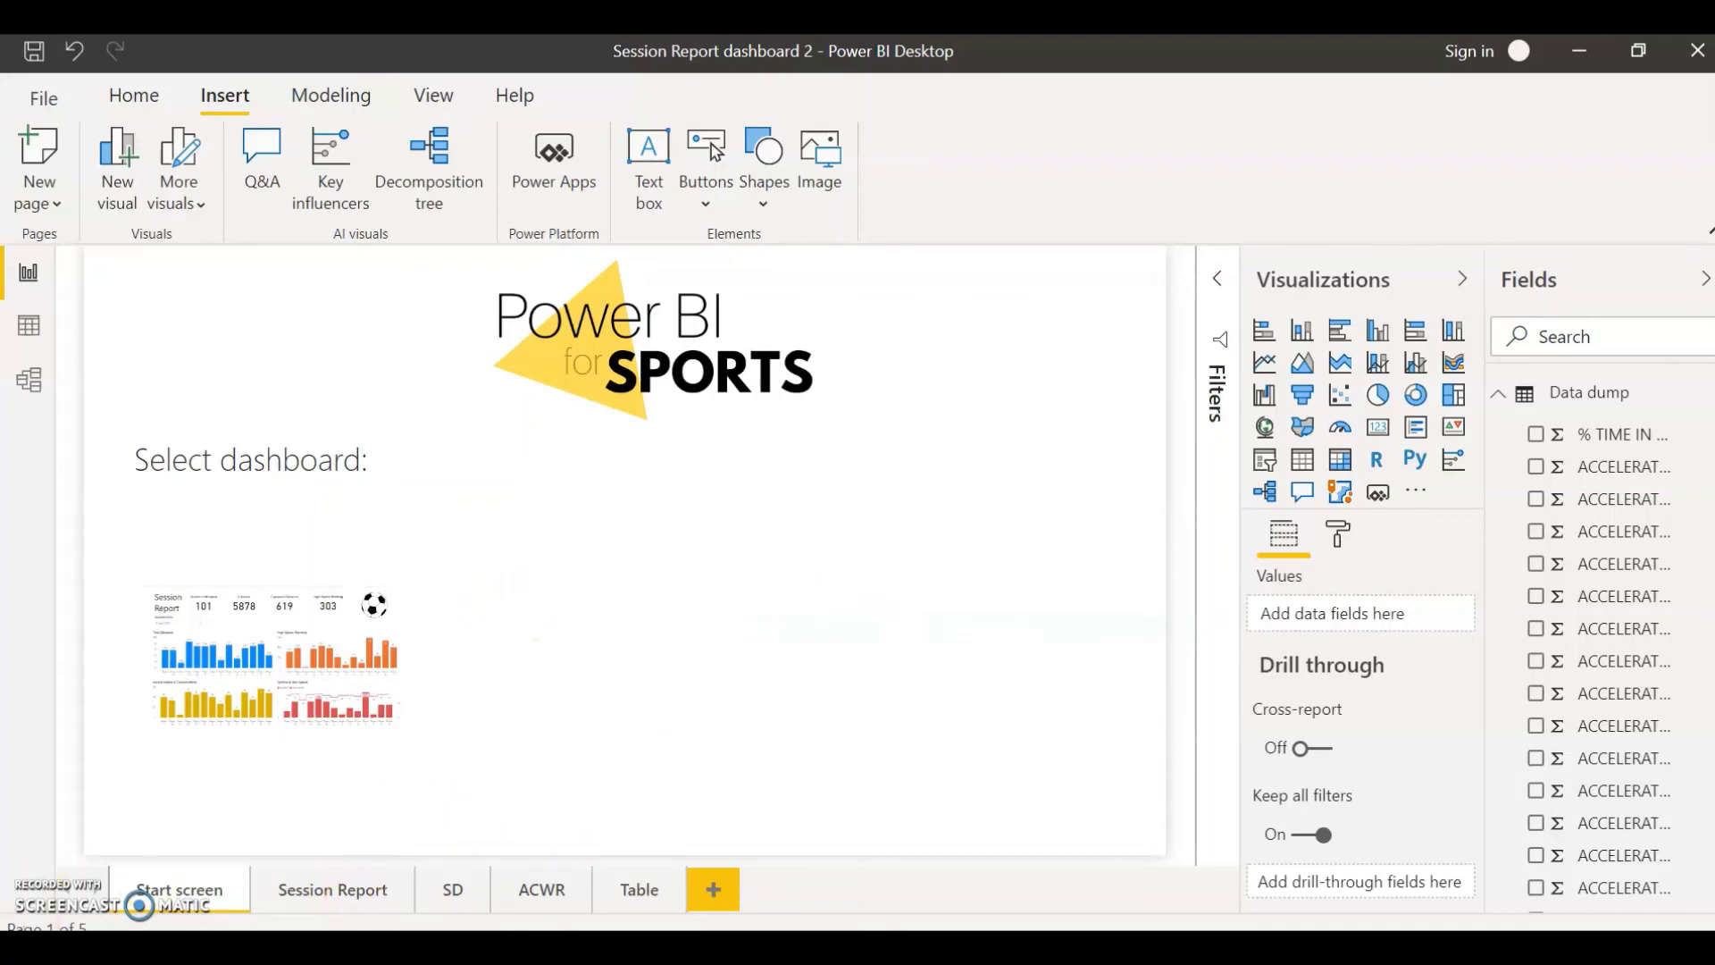
- Select the Standard Deviation thumbnail's title label on the Start screen
{"action": "left_click", "coordinate": [576, 841]}
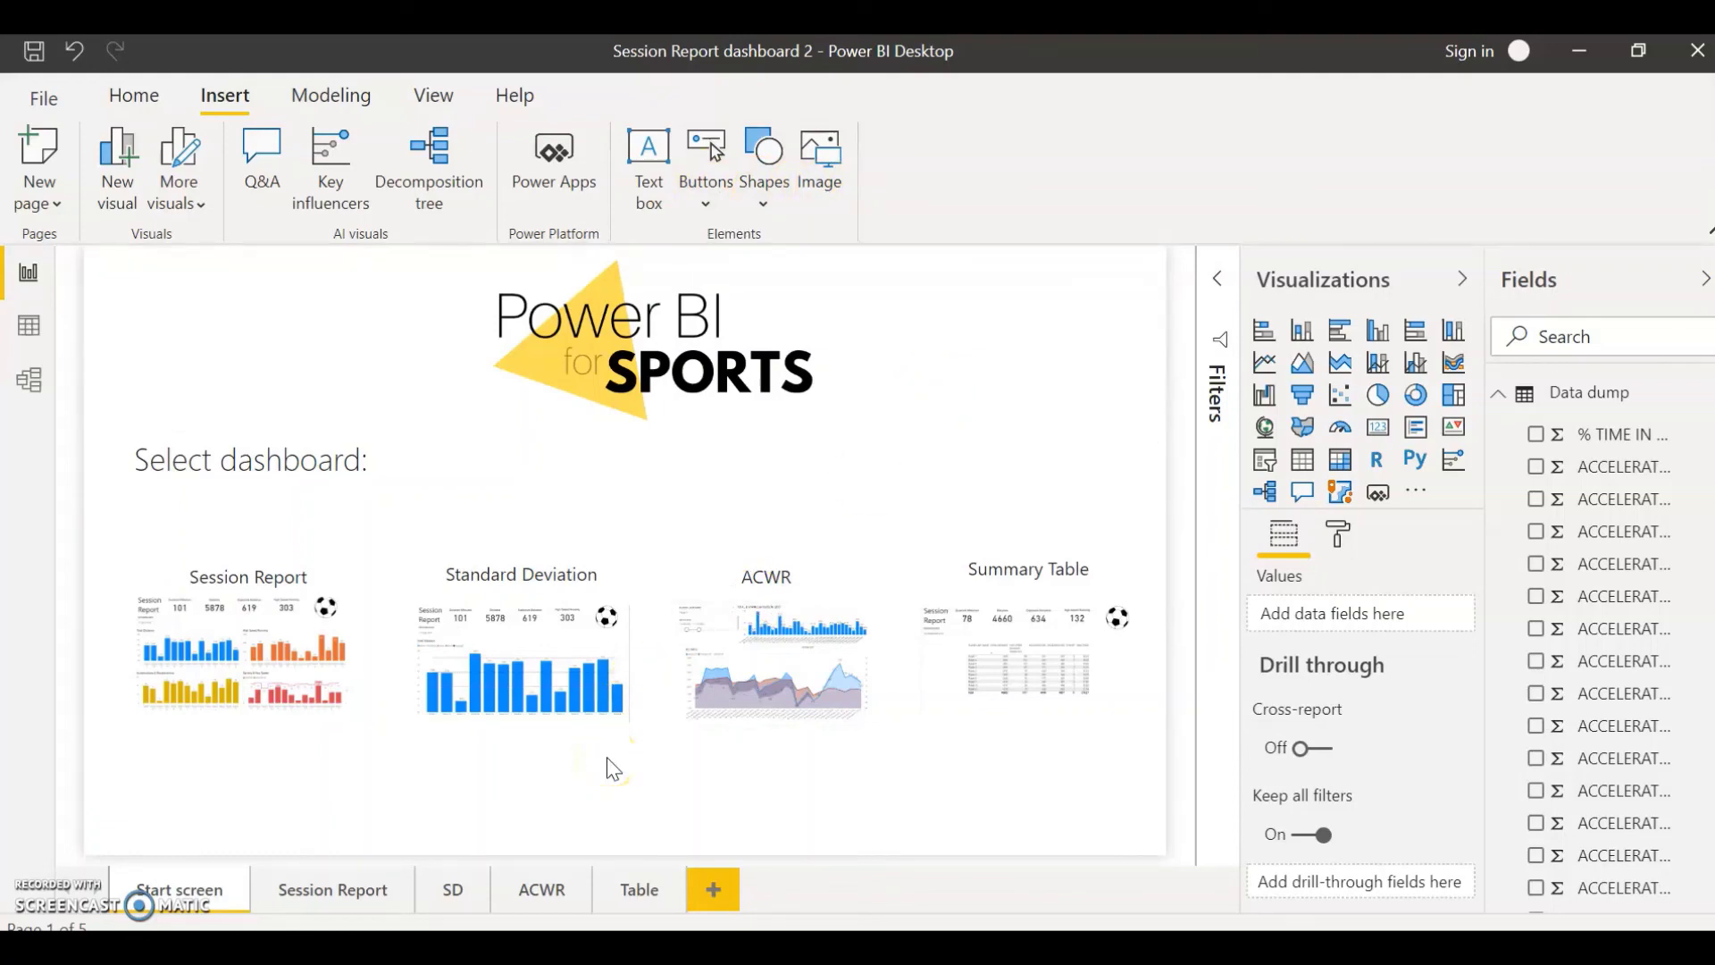
{"action": "left_click", "coordinate": [529, 579]}
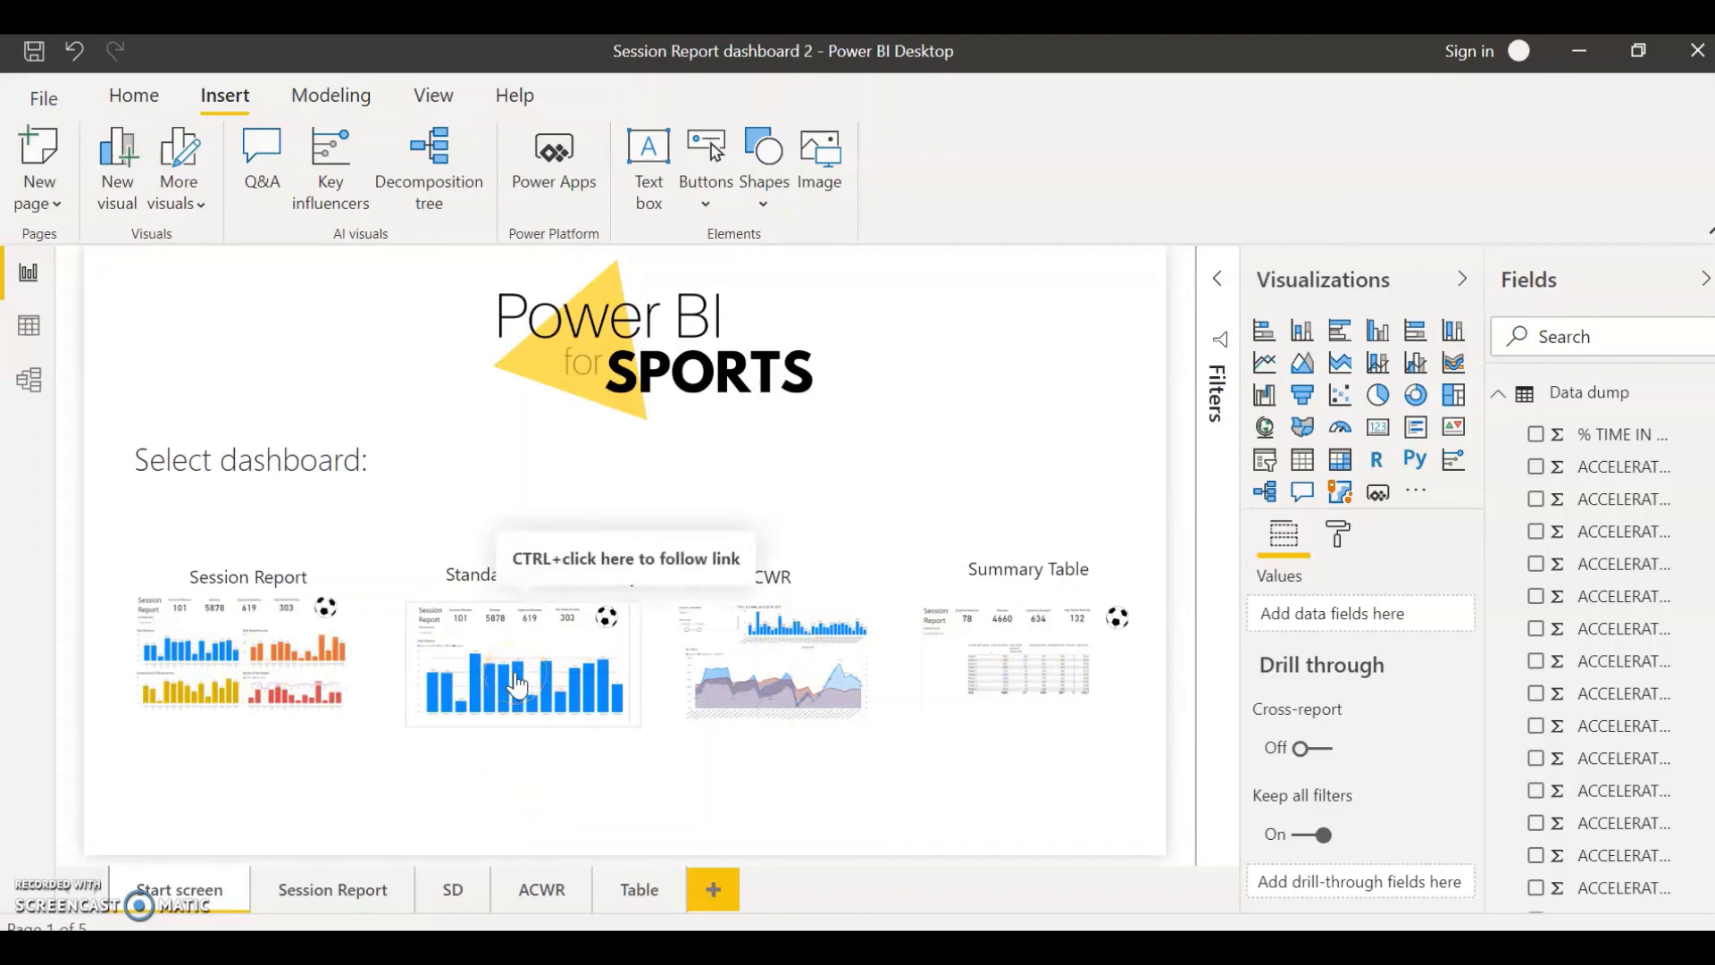
{"action": "left_click", "coordinate": [773, 672]}
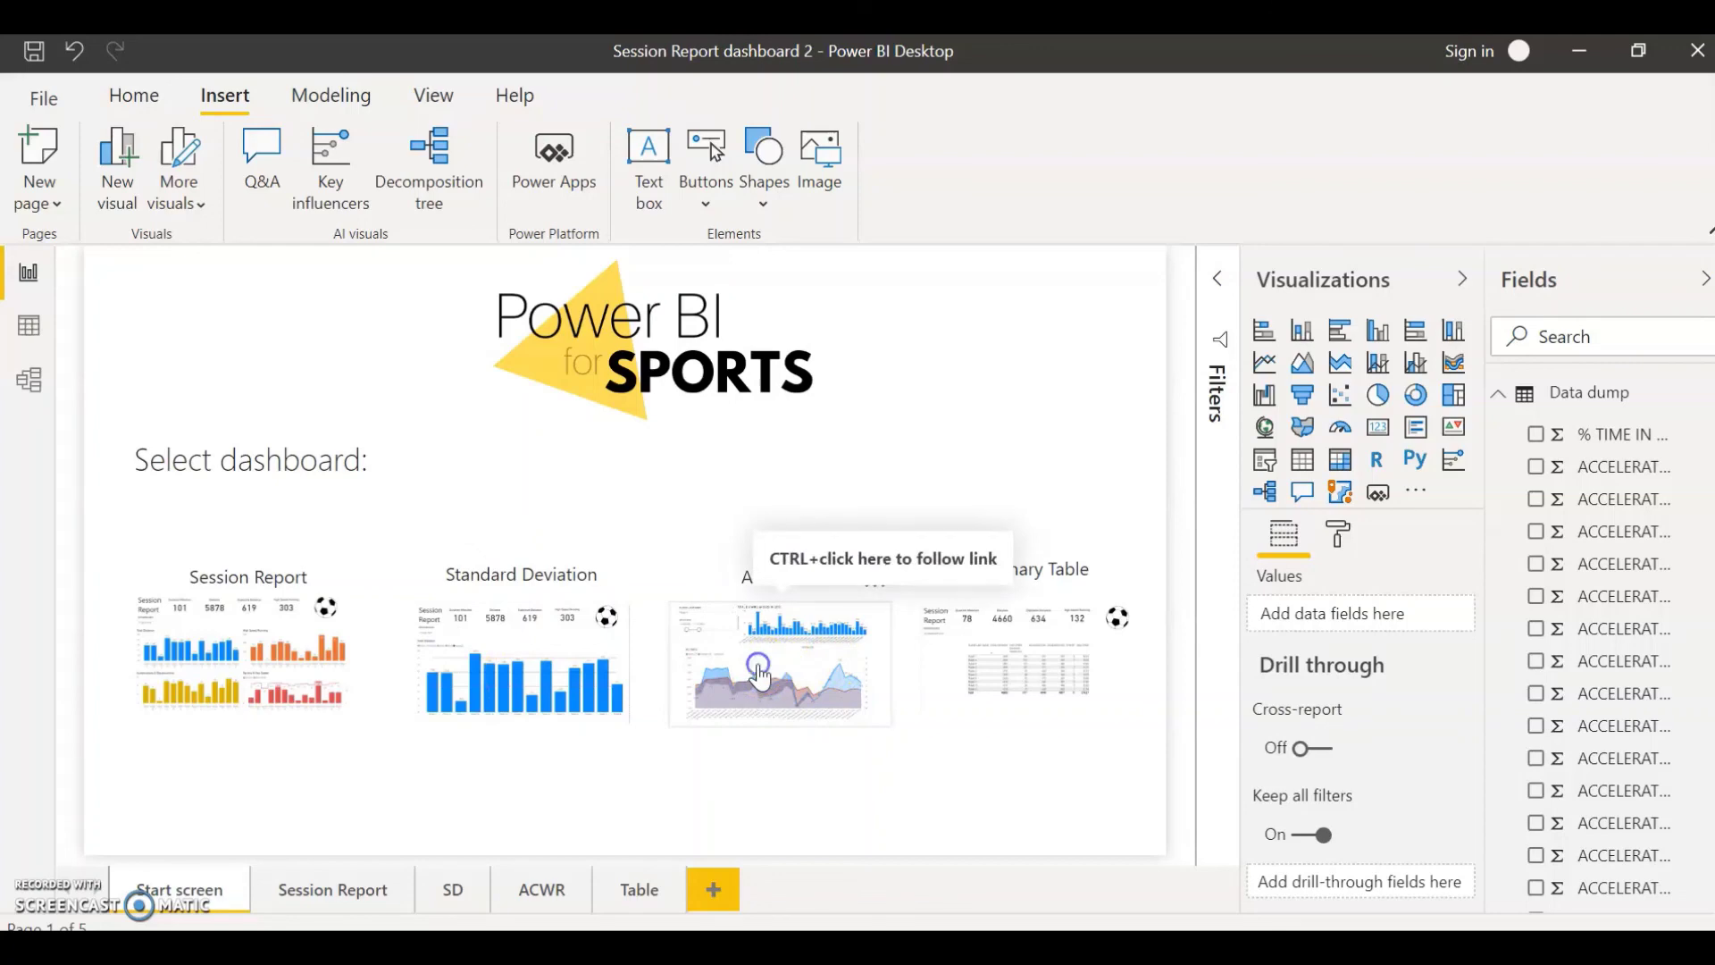
{"action": "left_click", "coordinate": [760, 676]}
{"action": "left_click", "coordinate": [760, 676], "text": "ctrl"}
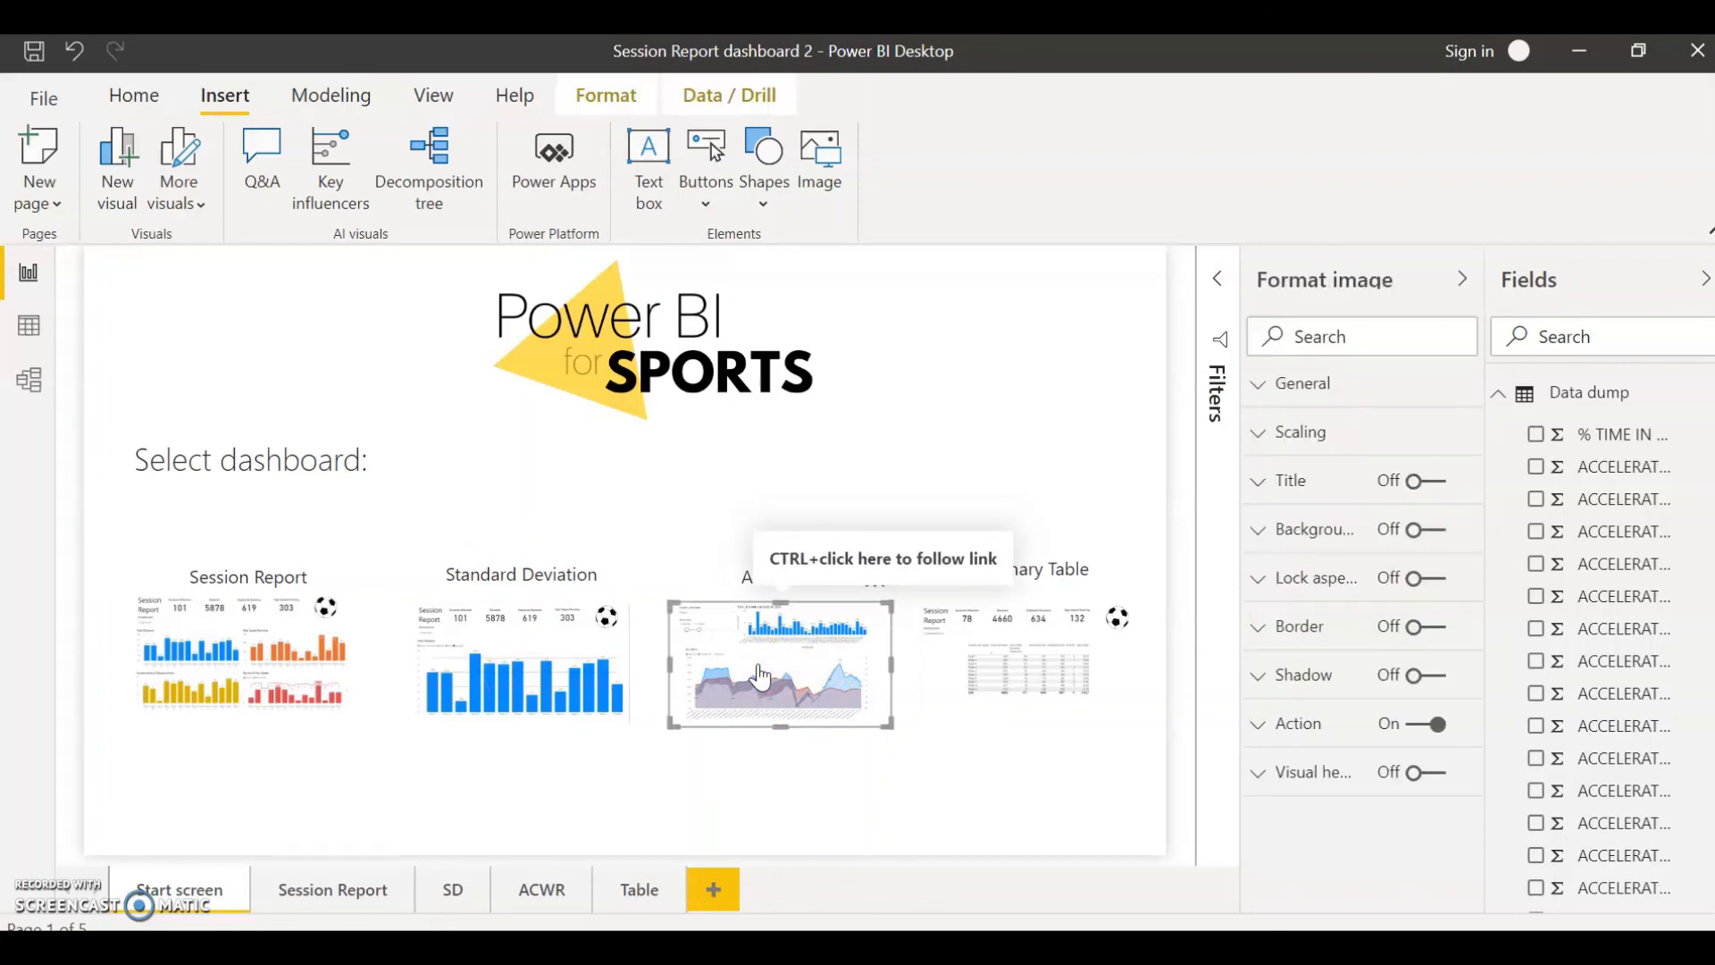
{"action": "left_click", "coordinate": [791, 234]}
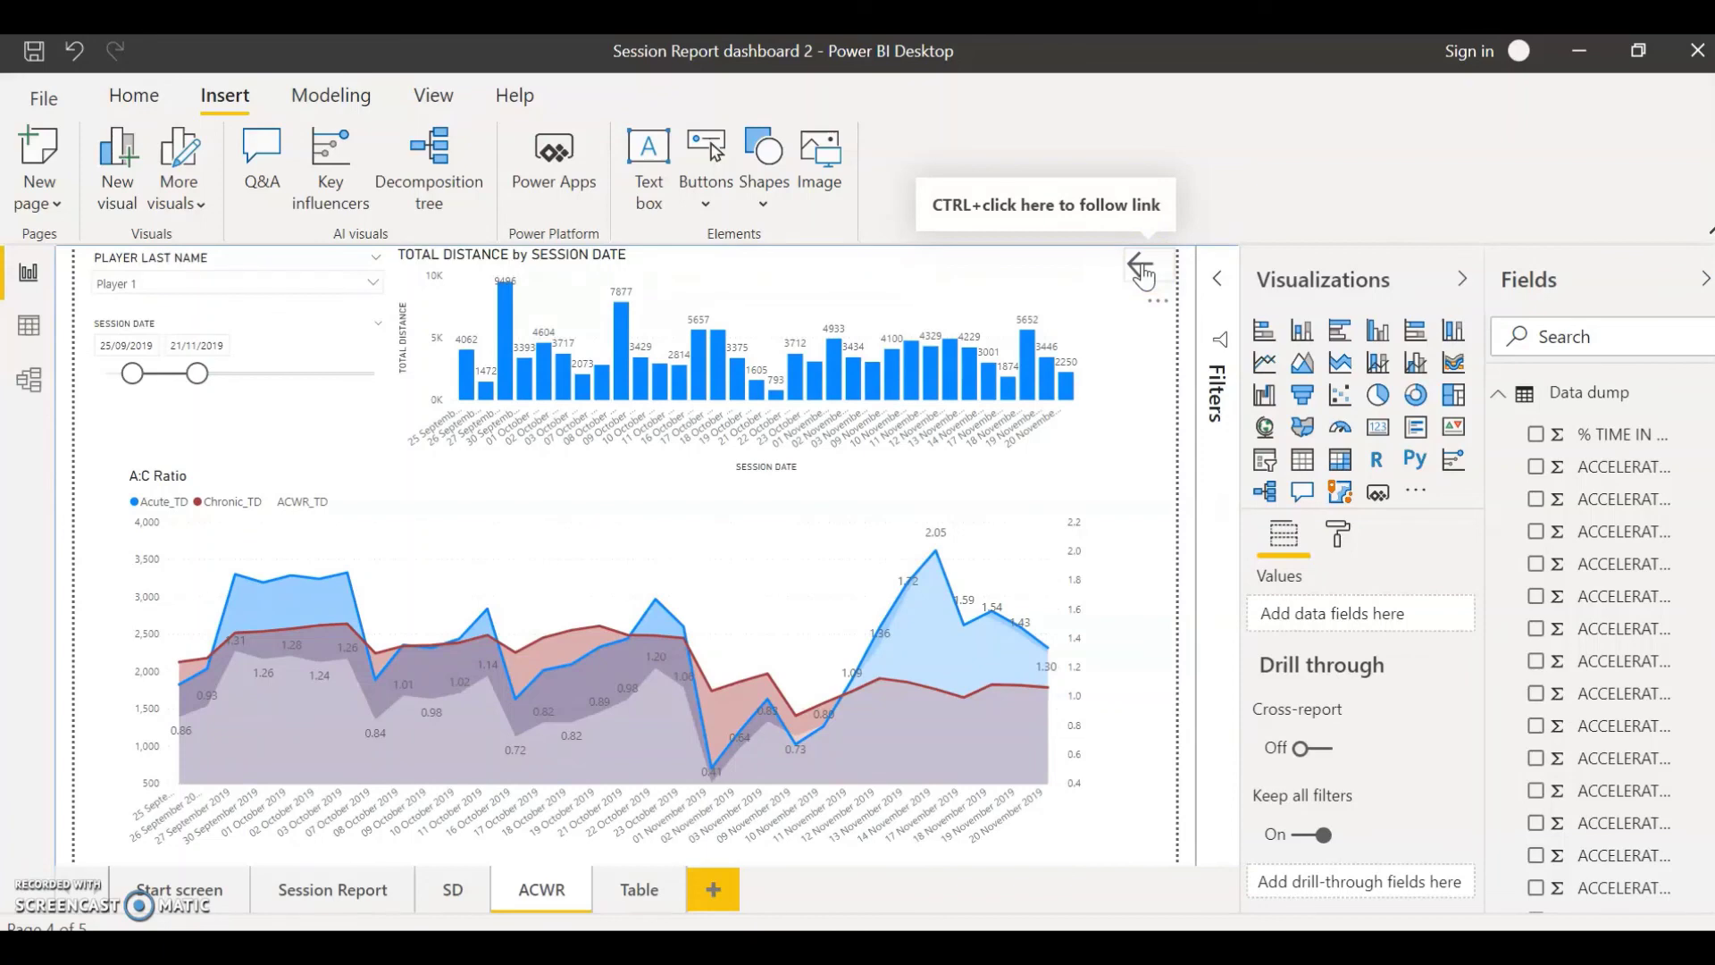
{"action": "left_click", "coordinate": [1142, 270], "text": "ctrl"}
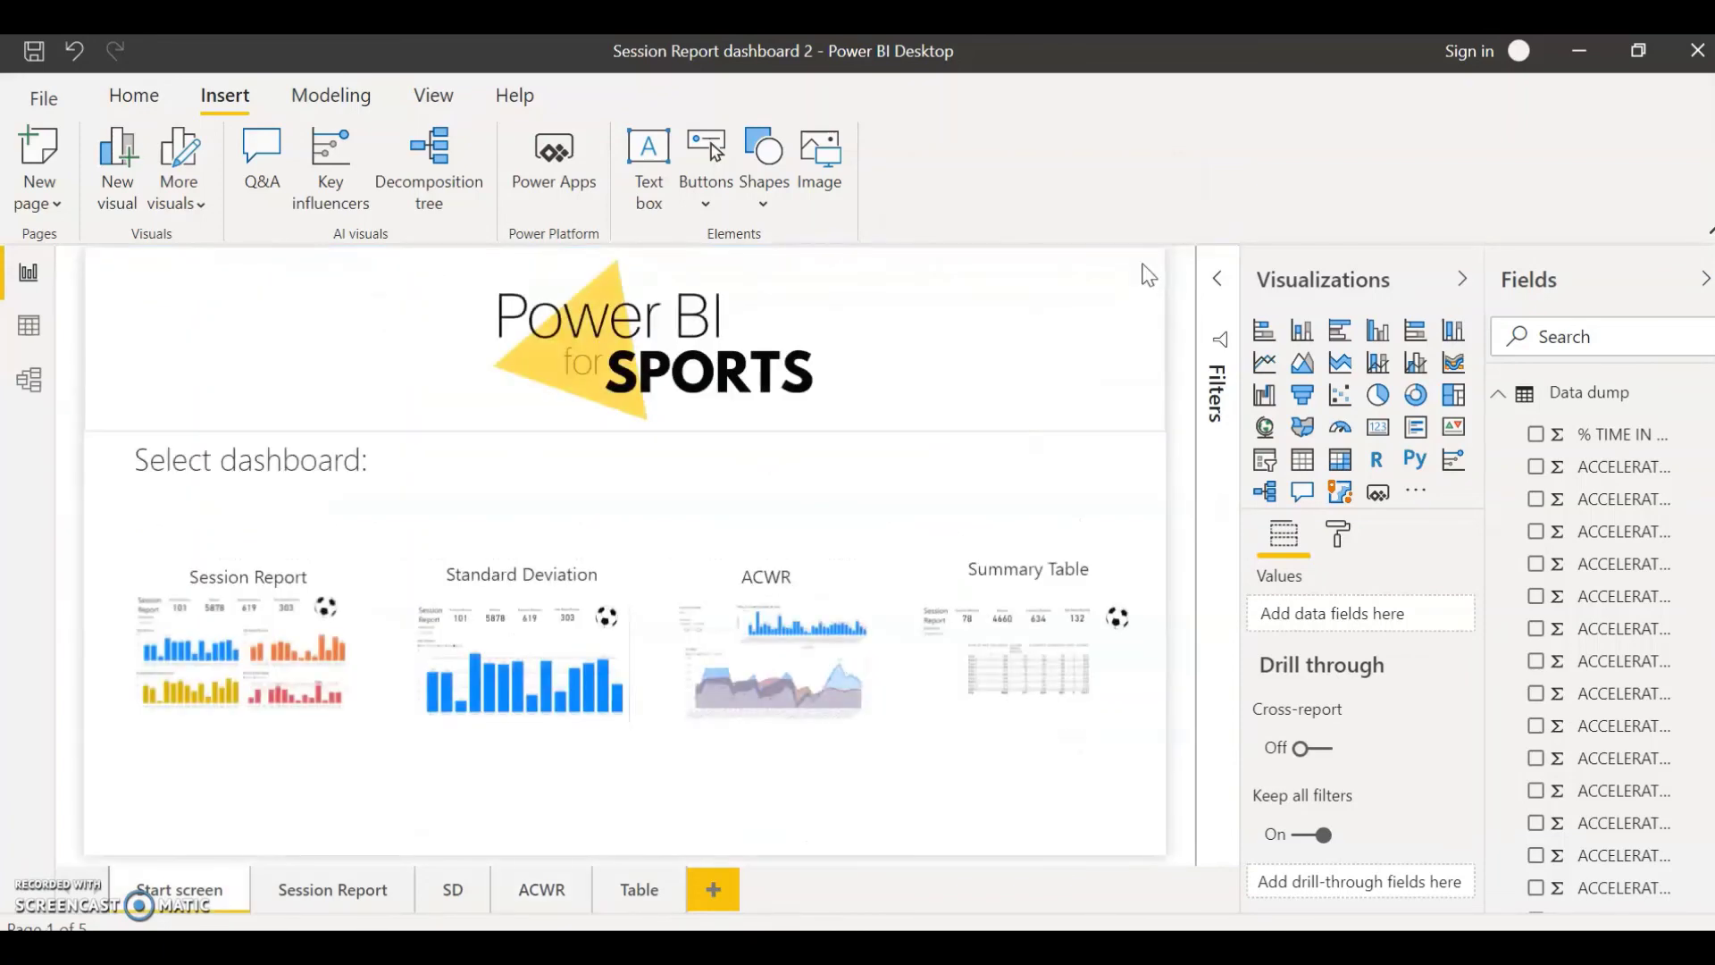
{"action": "left_click", "coordinate": [623, 748]}
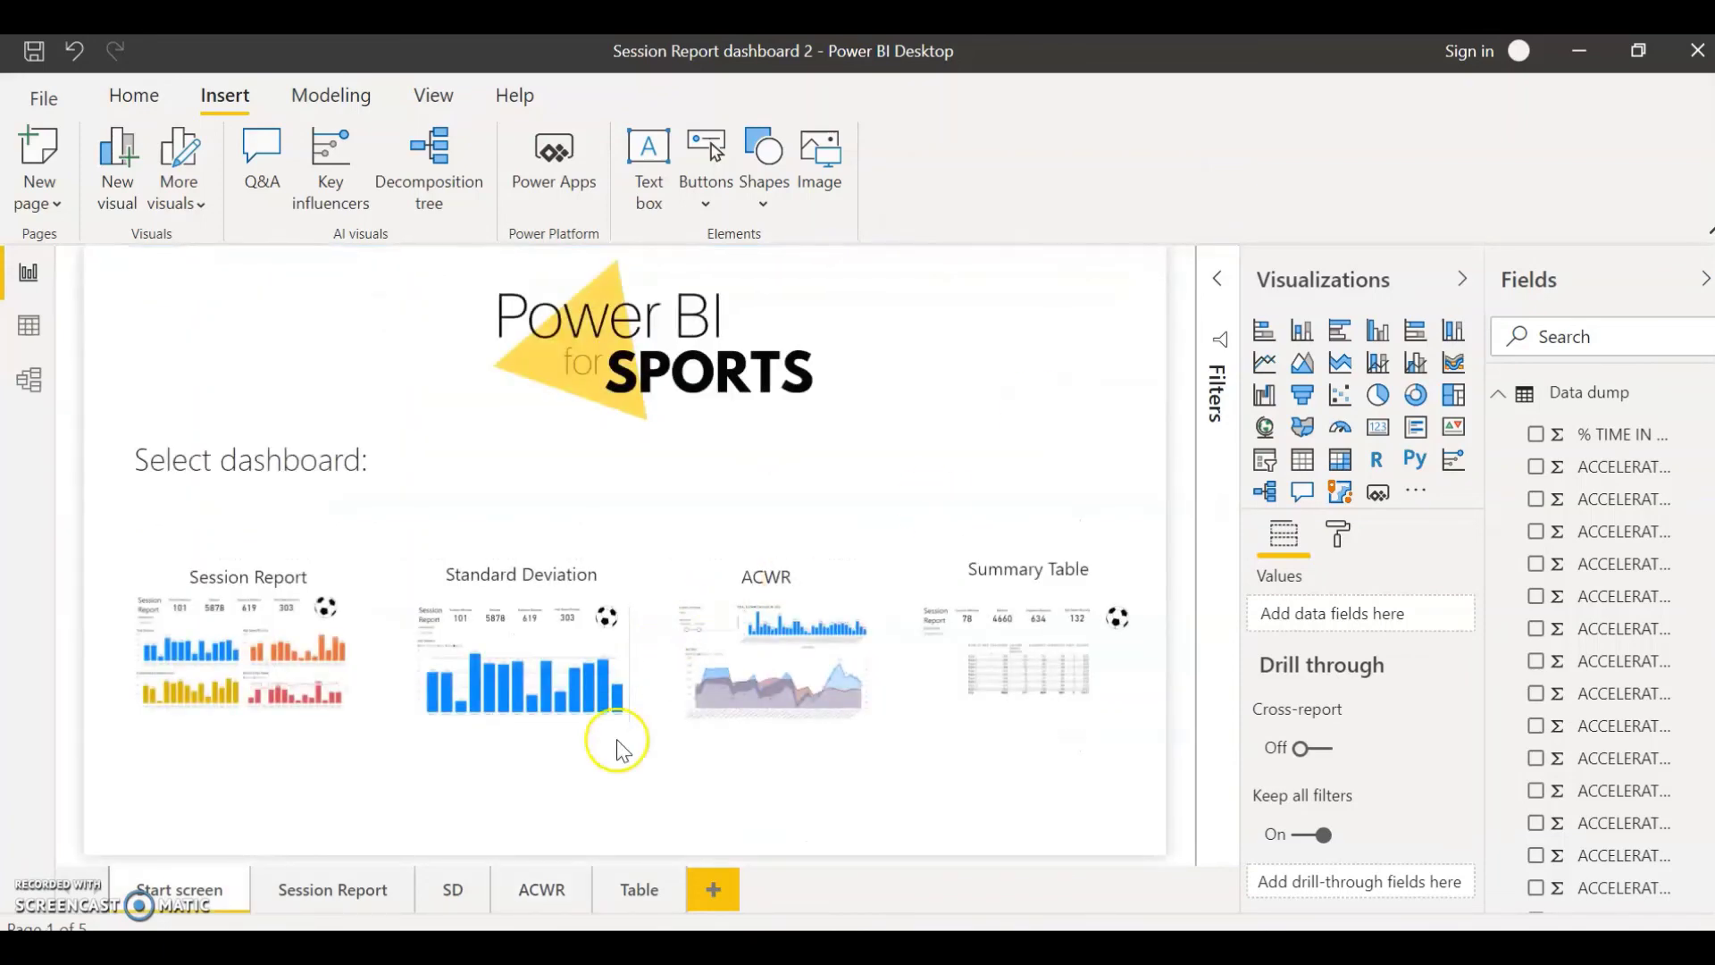
{"action": "left_click", "coordinate": [564, 780]}
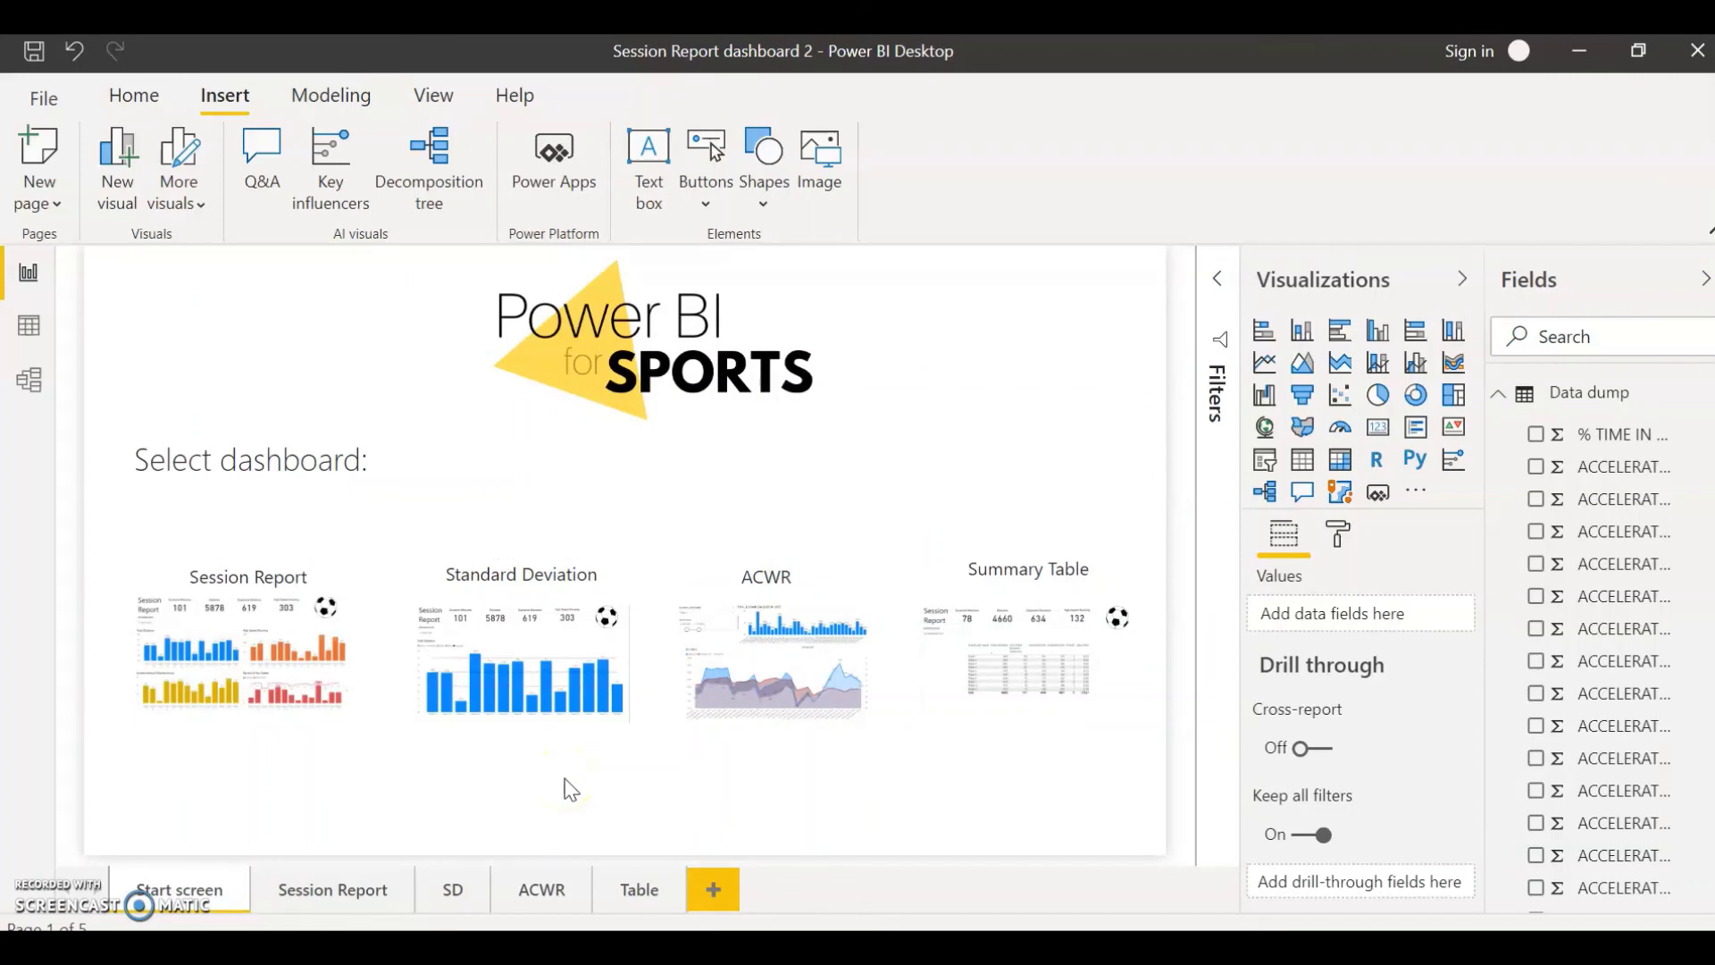